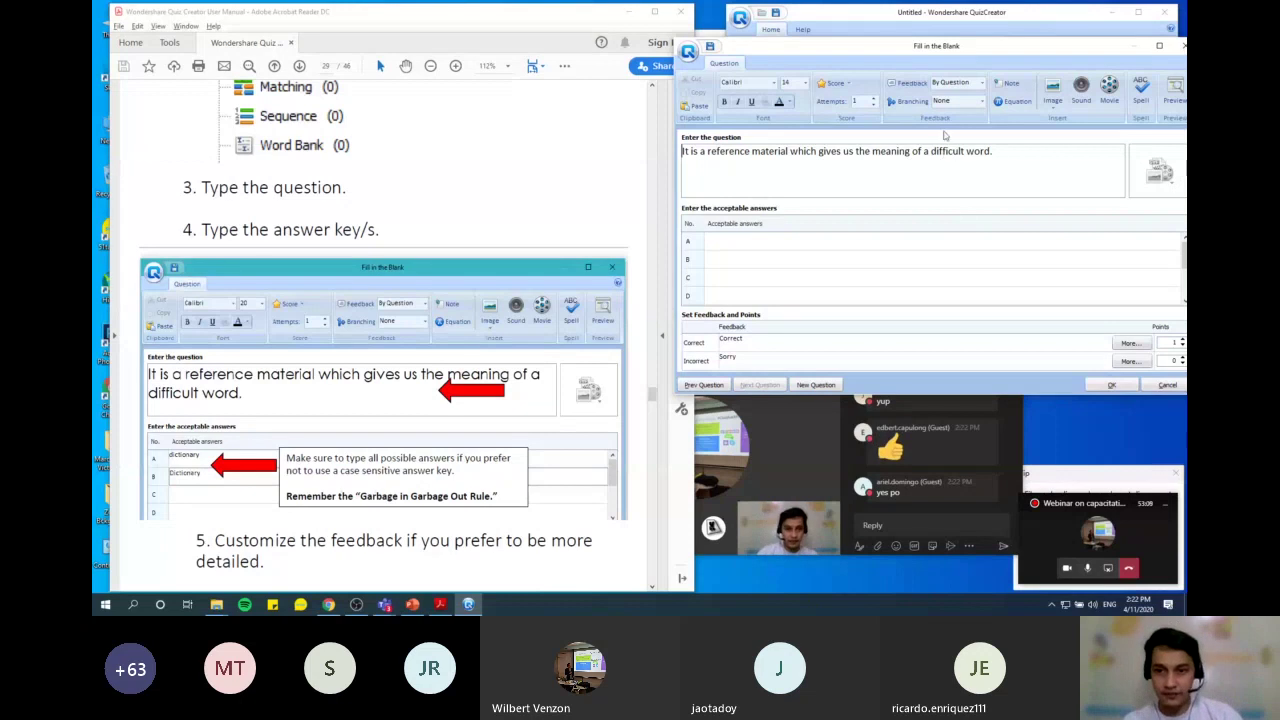
Enter "dictionary" as acceptable answer A of the fill-in-the-blank question
click(760, 242)
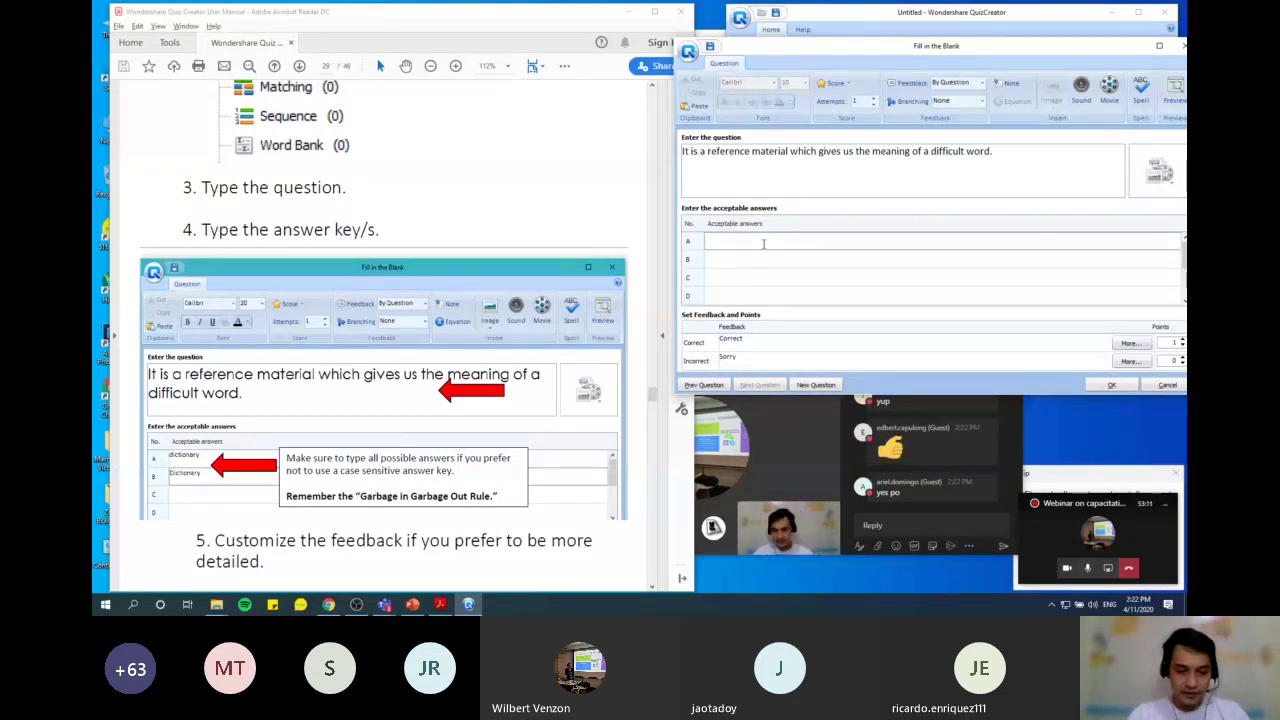
text(dictionar)
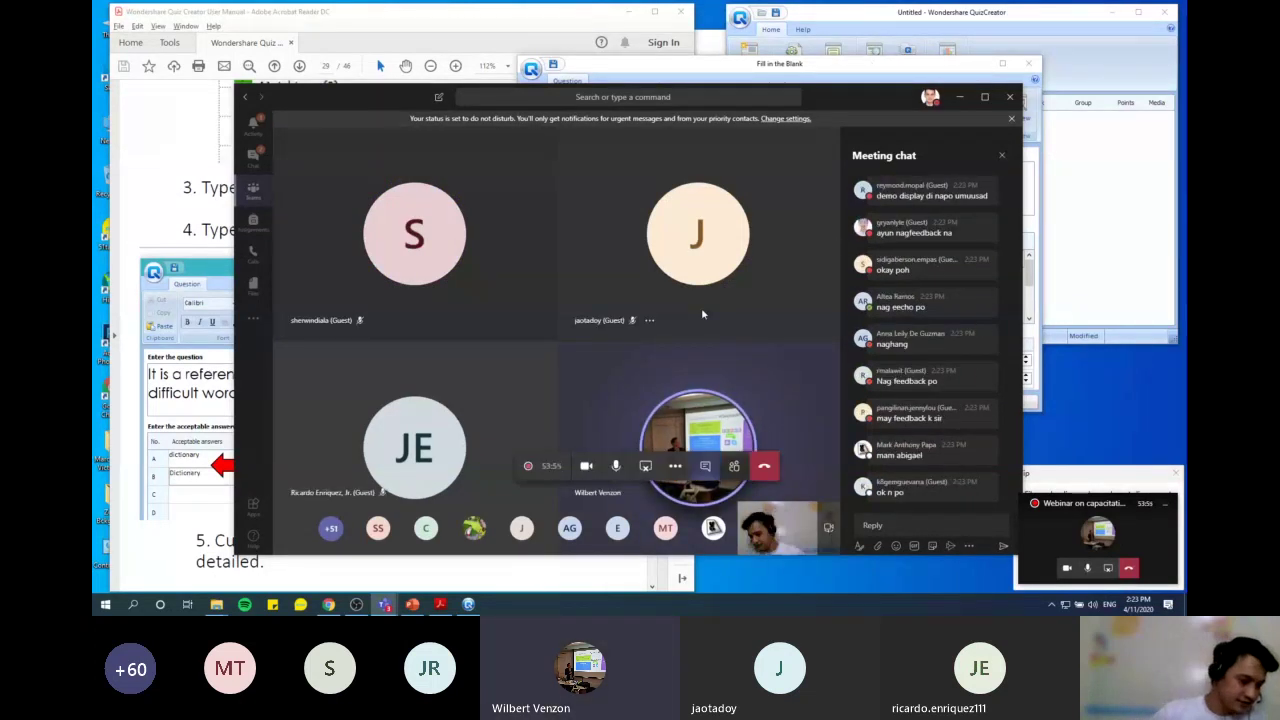
click(836, 84)
click(905, 525)
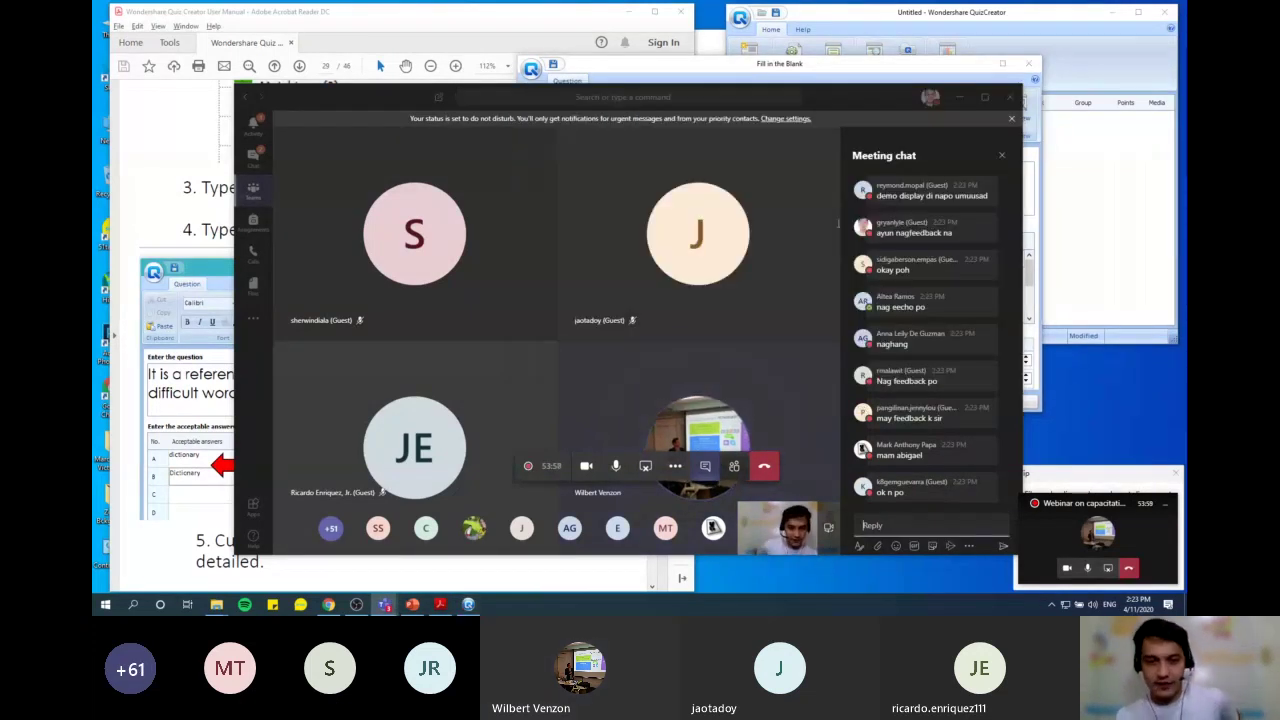
click(838, 82)
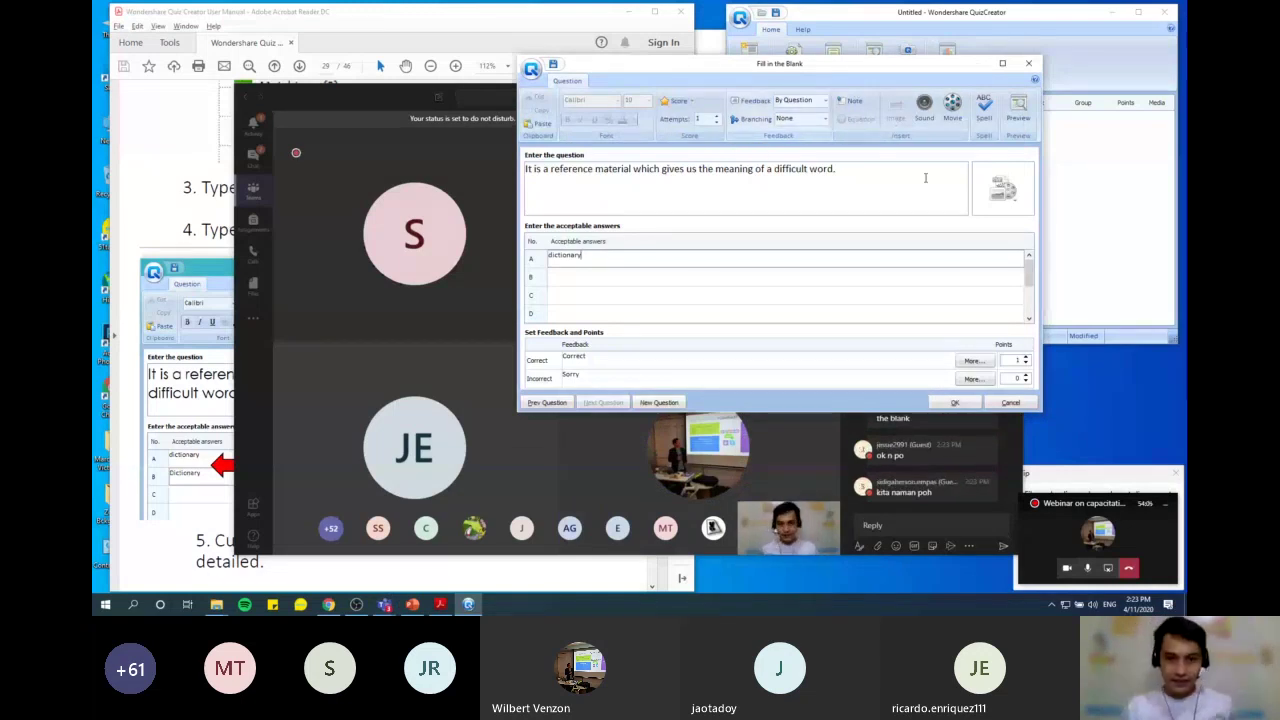
Add "Dictionary" and "DICTIONARY" as acceptable answers B and C
click(601, 279)
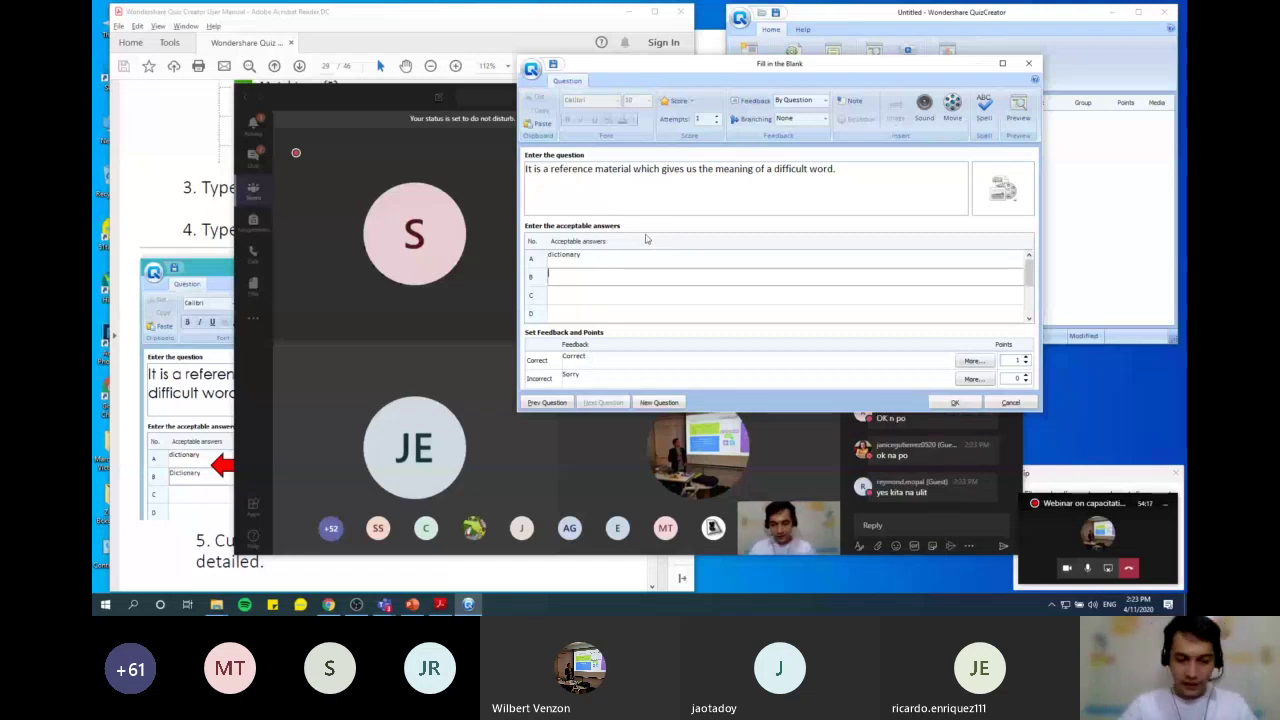
text(Di)
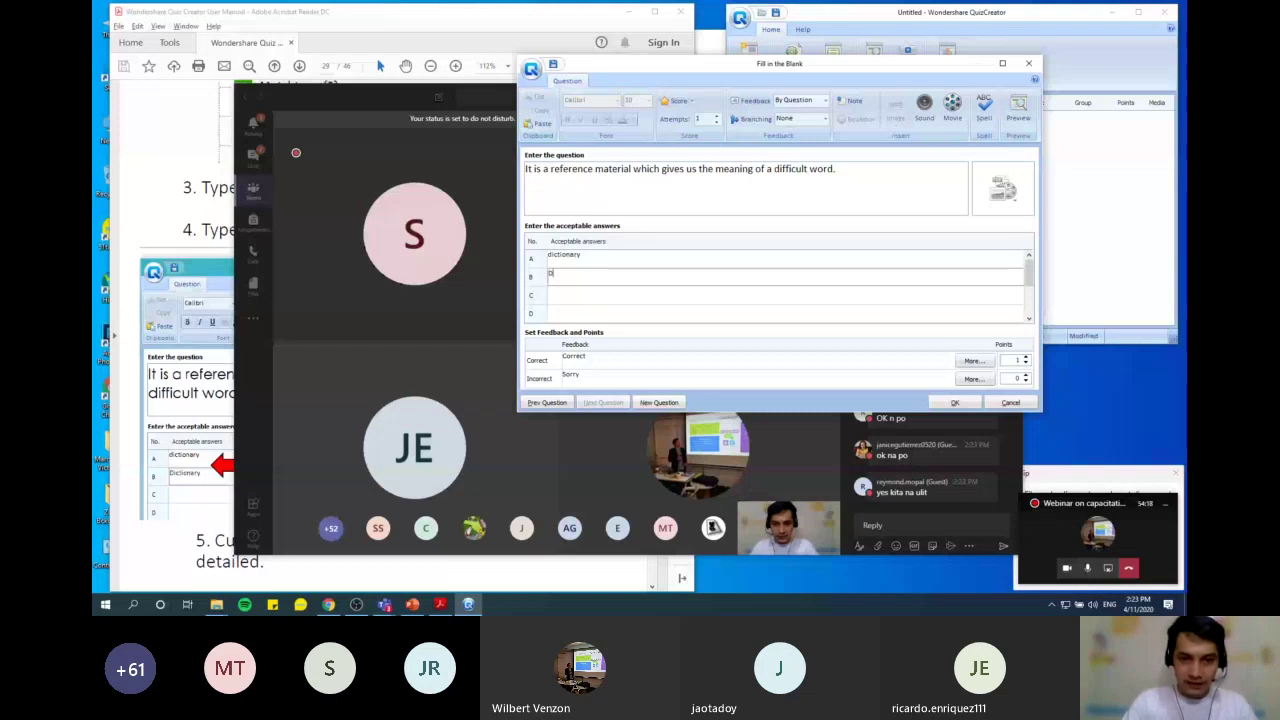
text(ctionary)
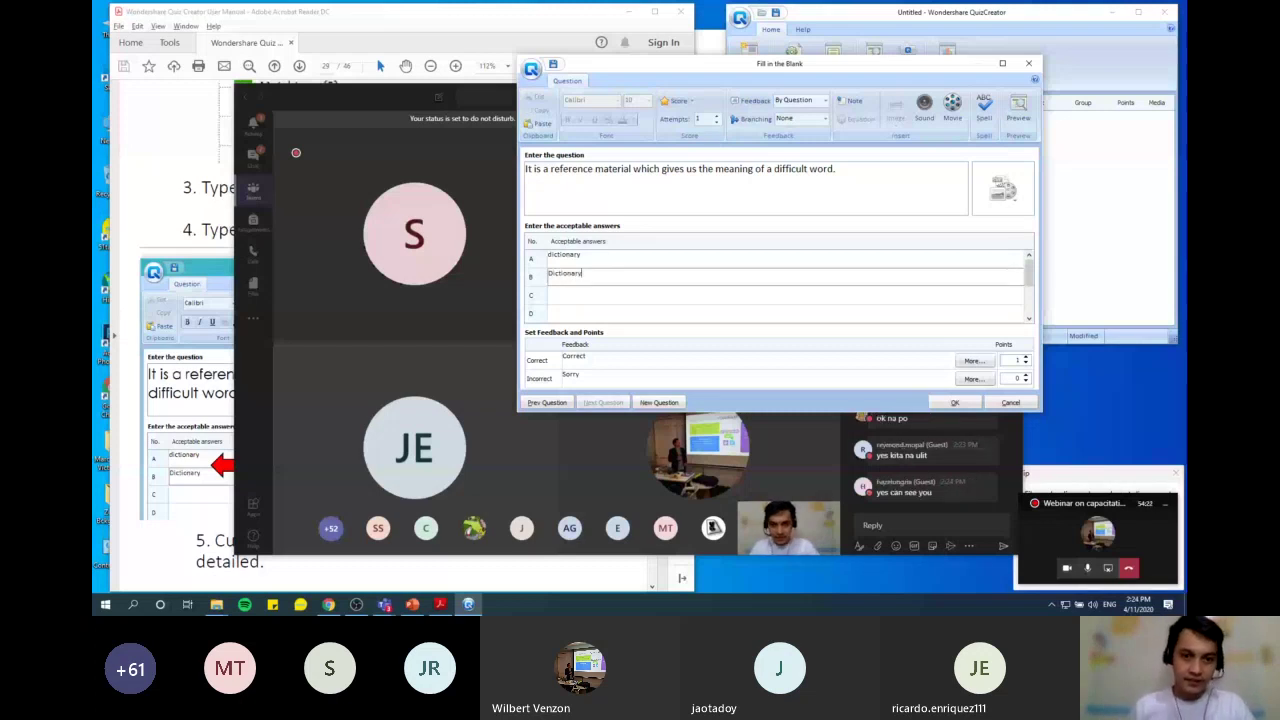
click(621, 292)
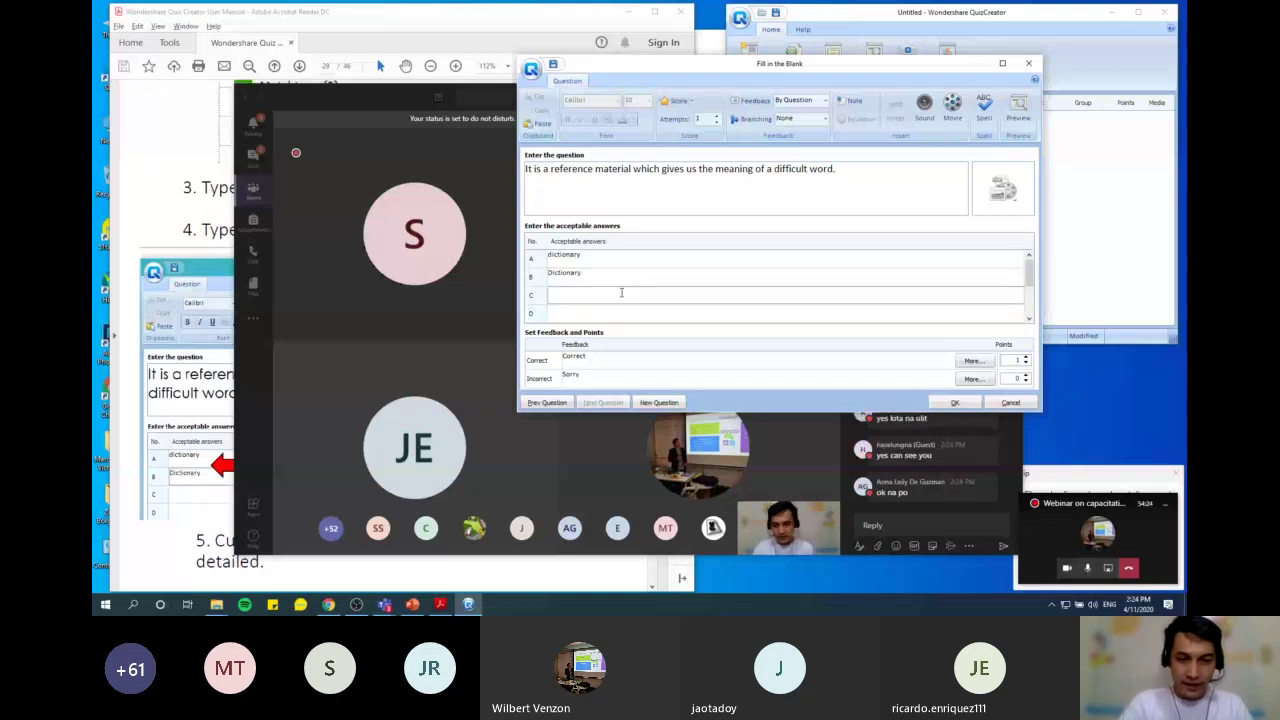
text(DICTIONARY)
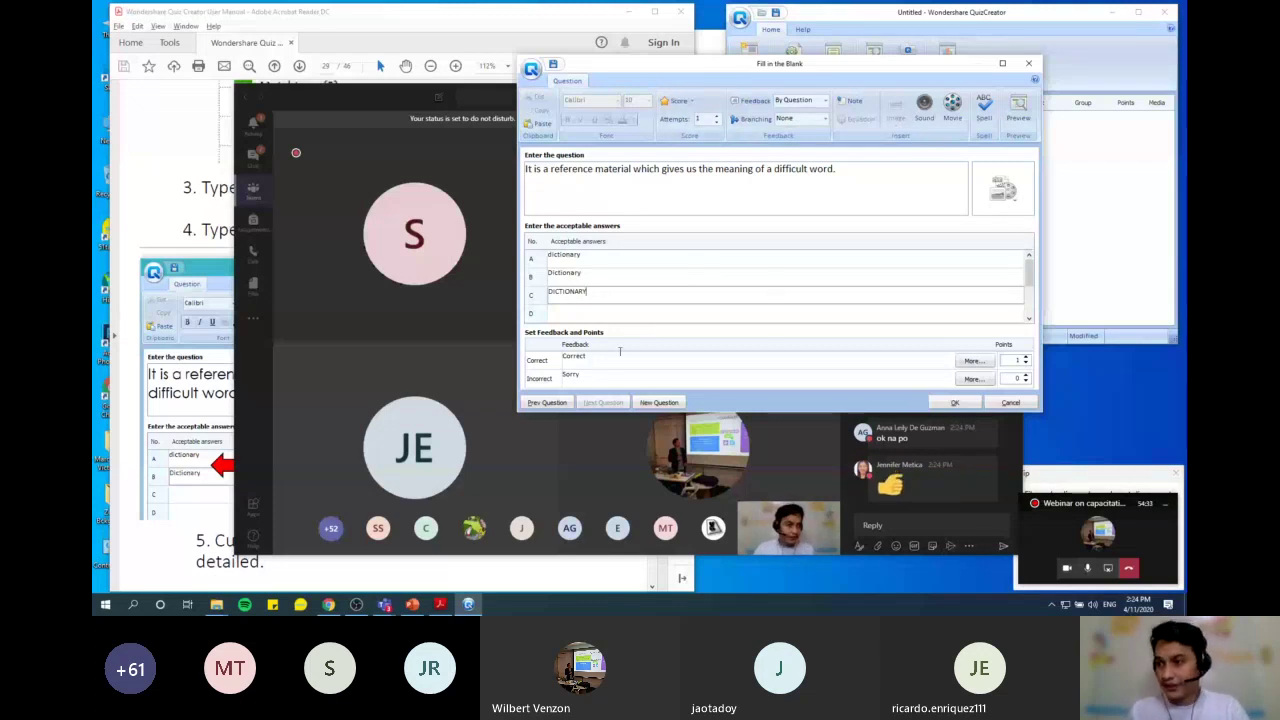
click(647, 312)
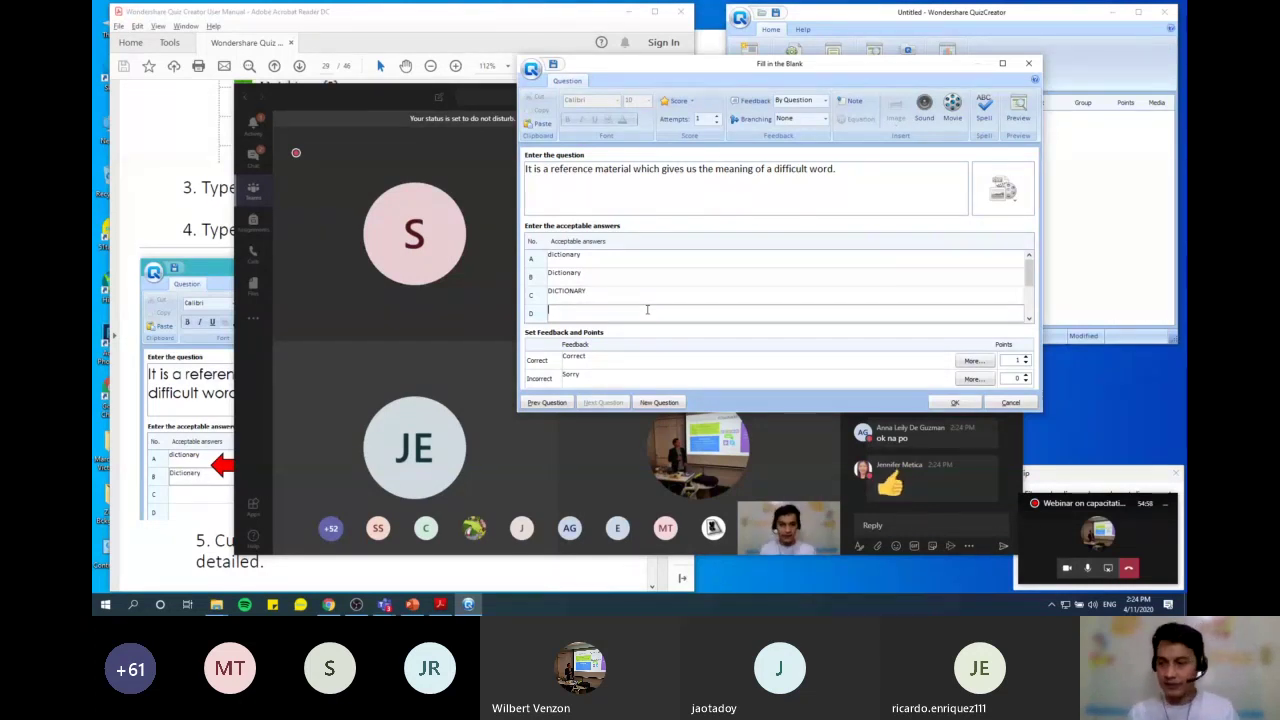
Add text-to-speech audio to the fill-in-the-blank question, following the manual, and play it back
click(838, 169)
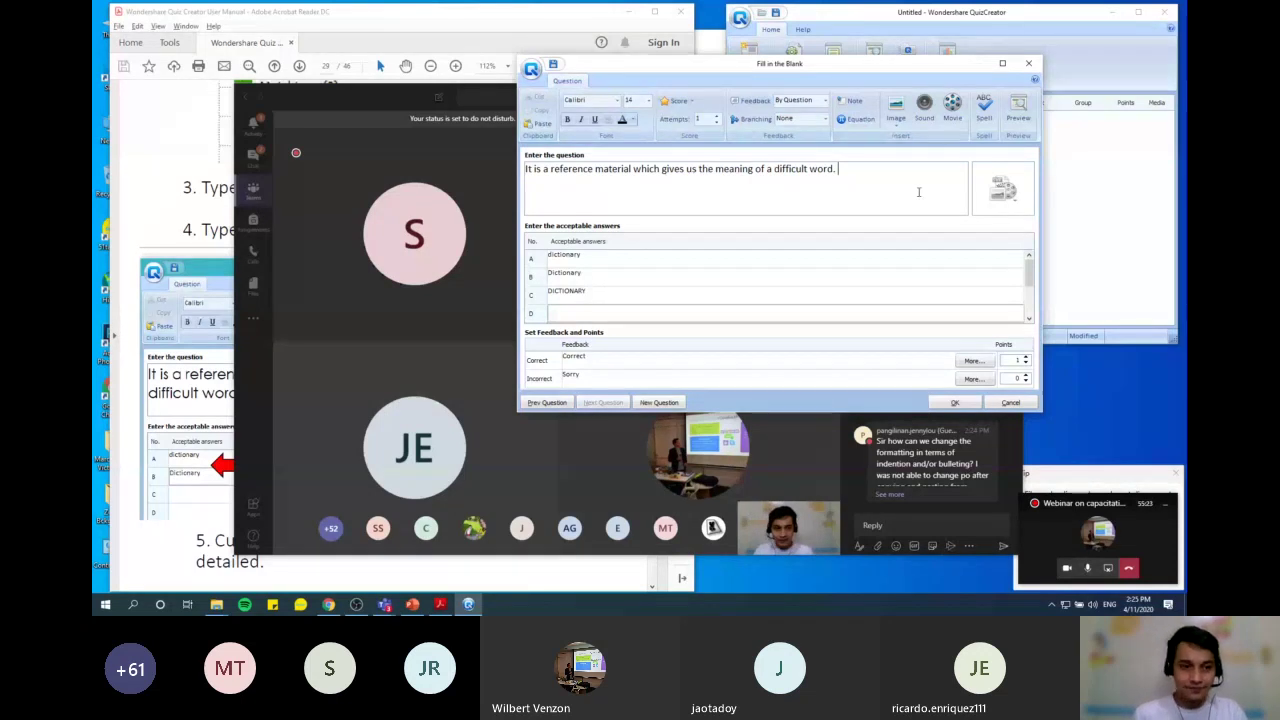
scroll(160, 206, down, 1)
click(160, 206)
scroll(300, 220, down, 6)
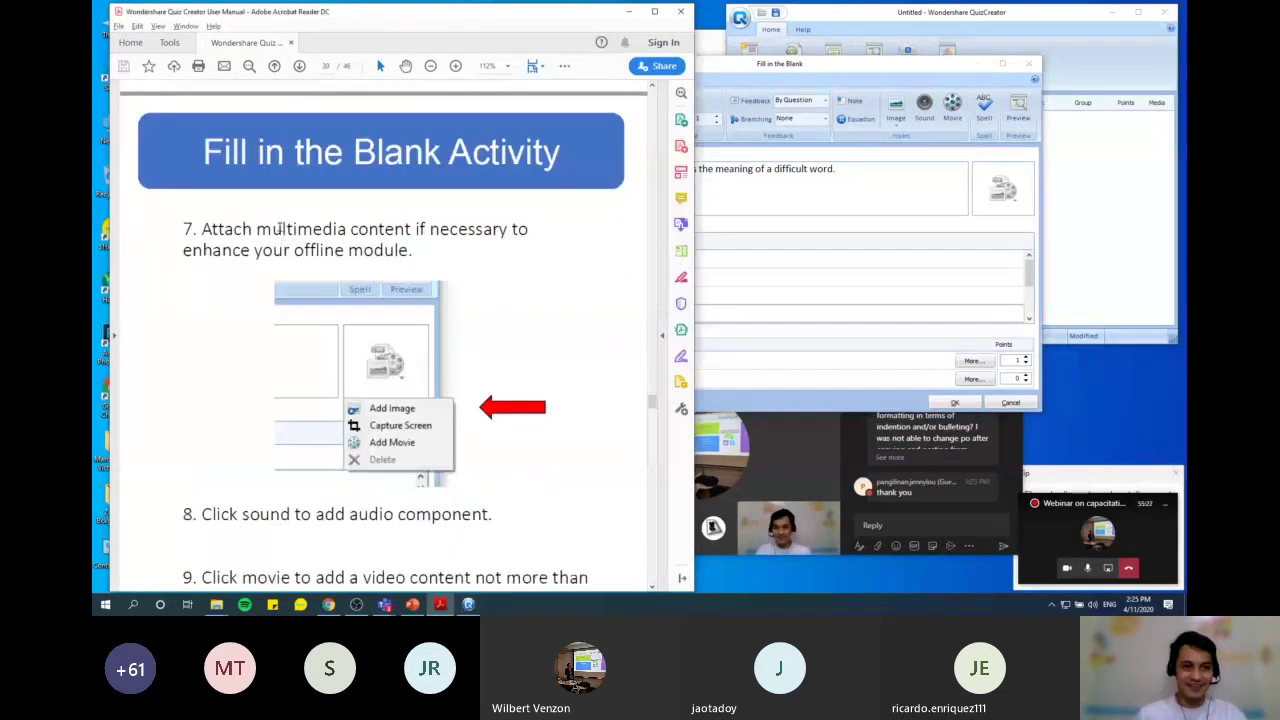
scroll(300, 220, down, 2)
scroll(577, 294, down, 8)
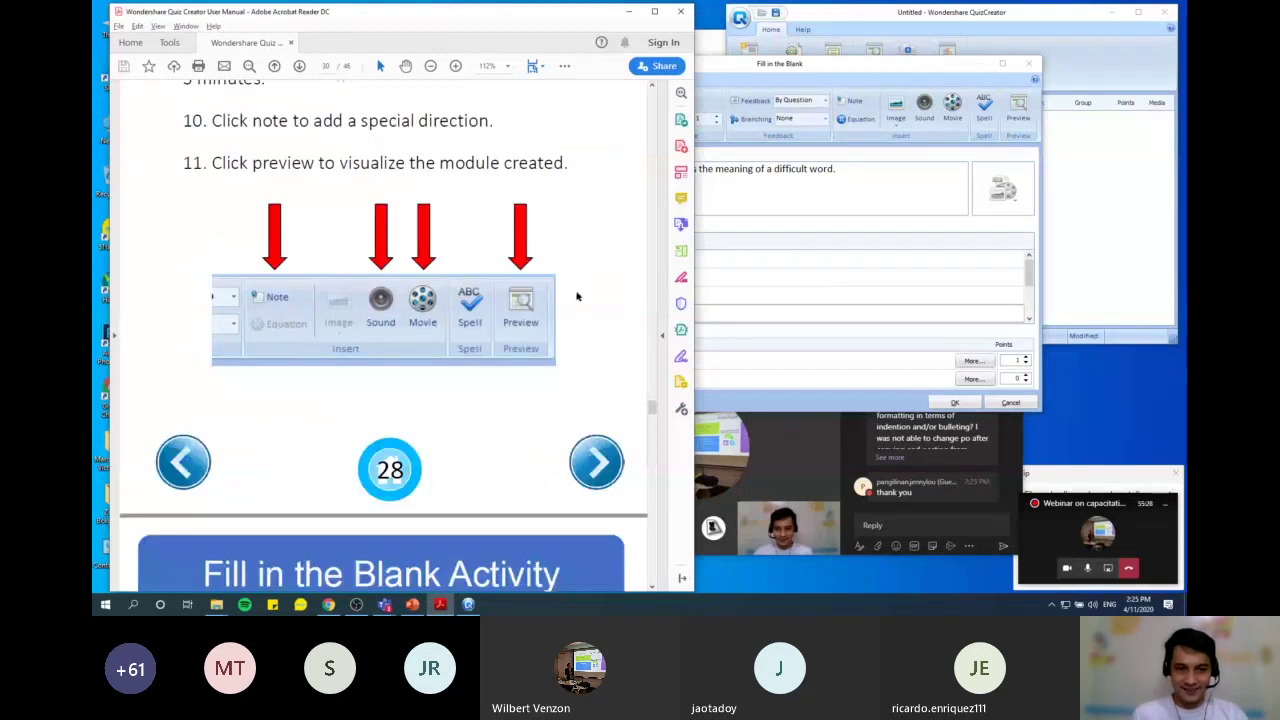
click(923, 116)
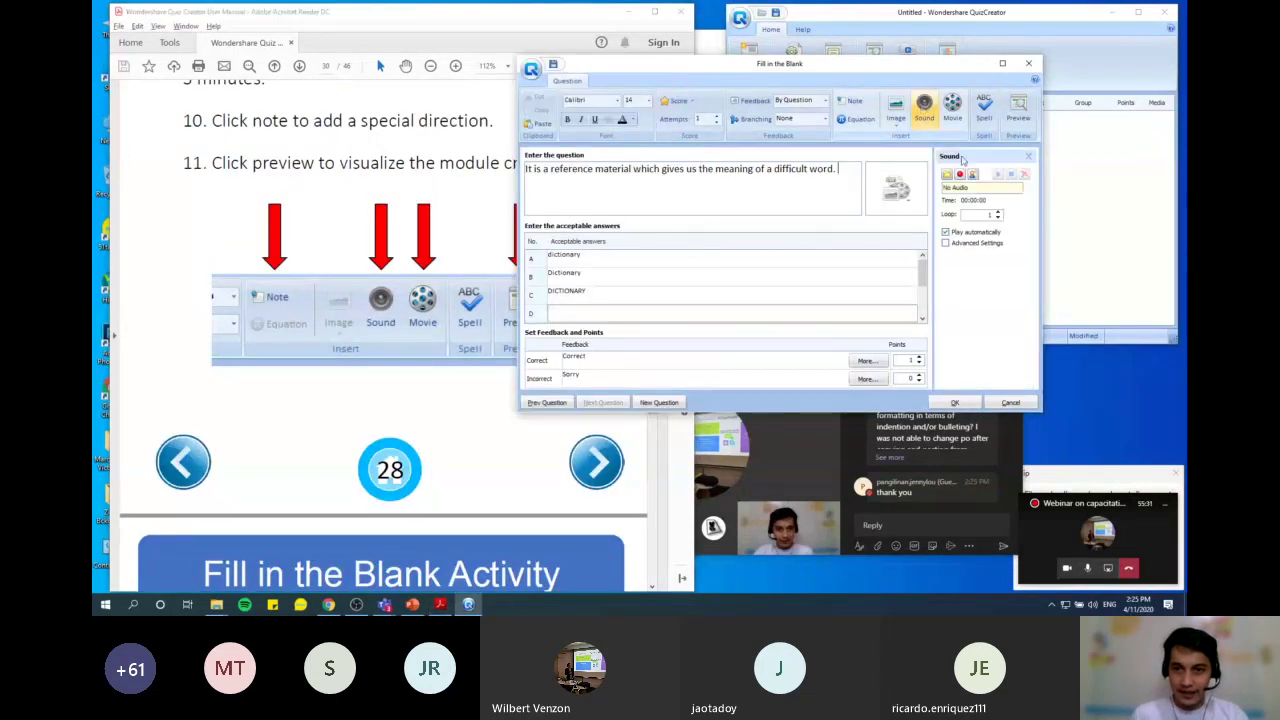
click(973, 175)
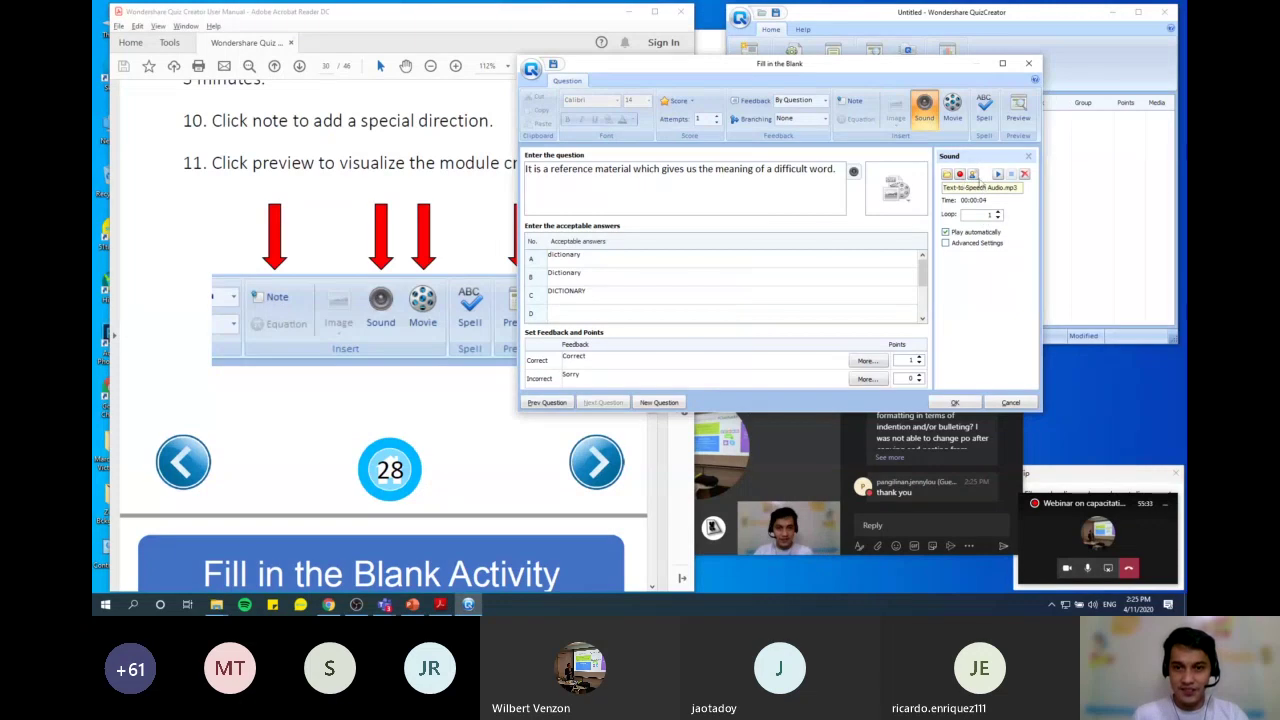
click(998, 175)
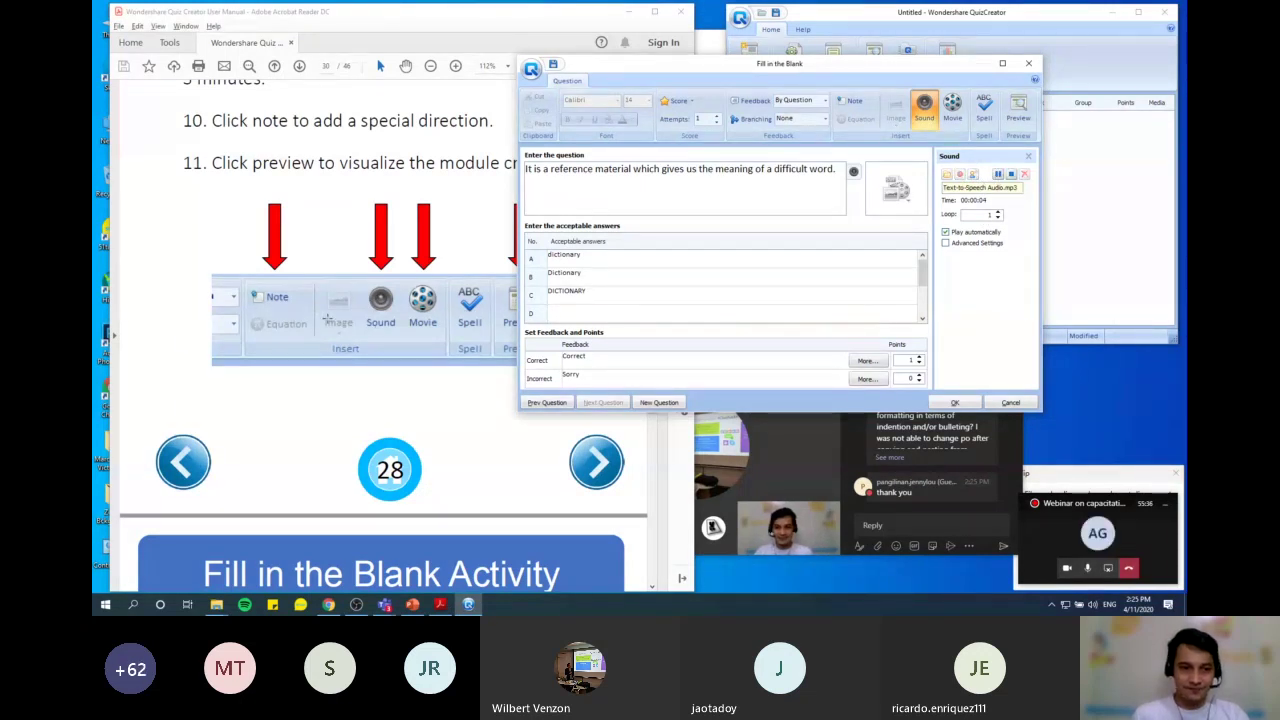
Confirm the completed fill-in-the-blank question and return to the quiz's question list
scroll(327, 318, down, 5)
scroll(327, 318, down, 3)
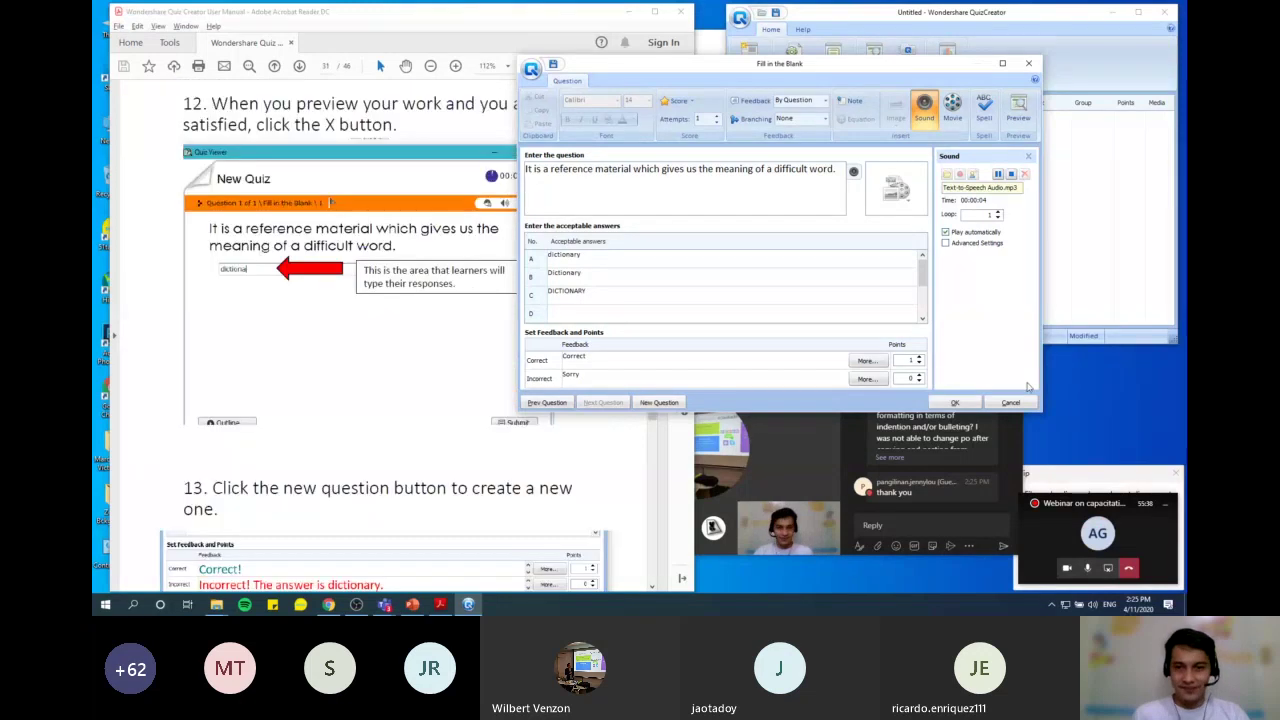
click(954, 402)
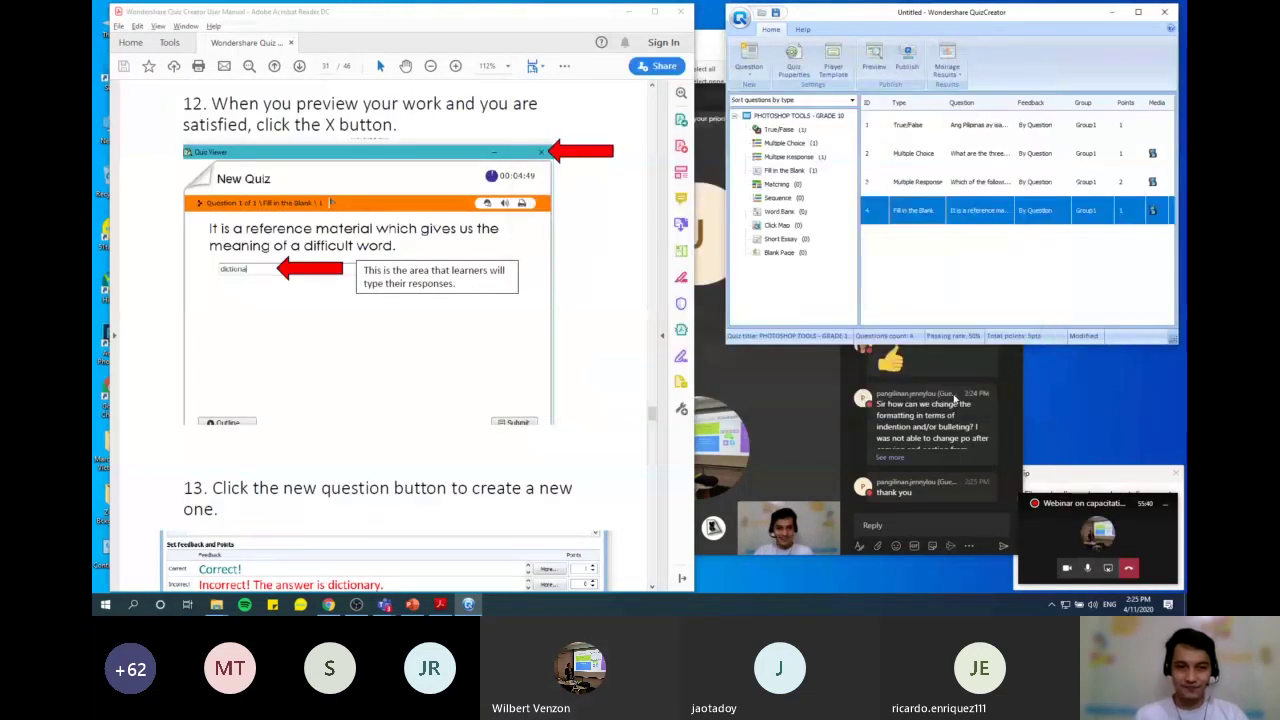
Review the Matching Activity instructions in the user manual, including the sample question and answer-key layout
scroll(472, 334, down, 1)
scroll(472, 334, down, 4)
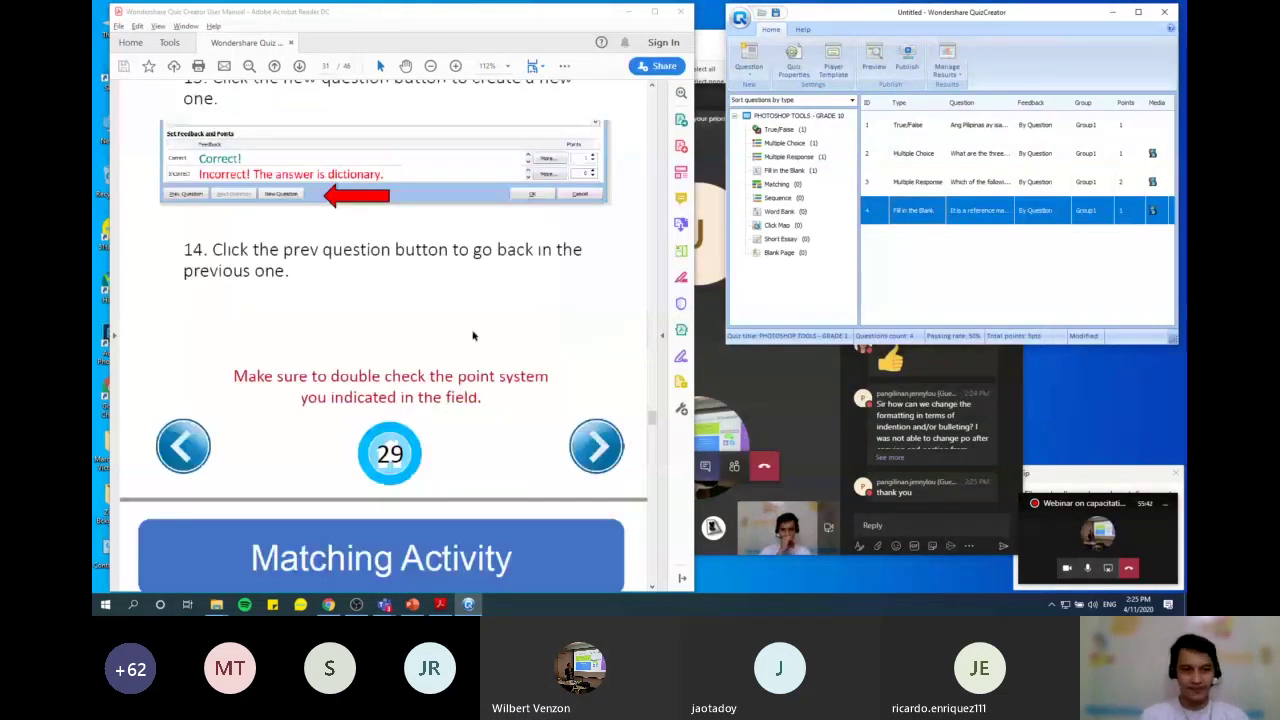
scroll(473, 336, down, 8)
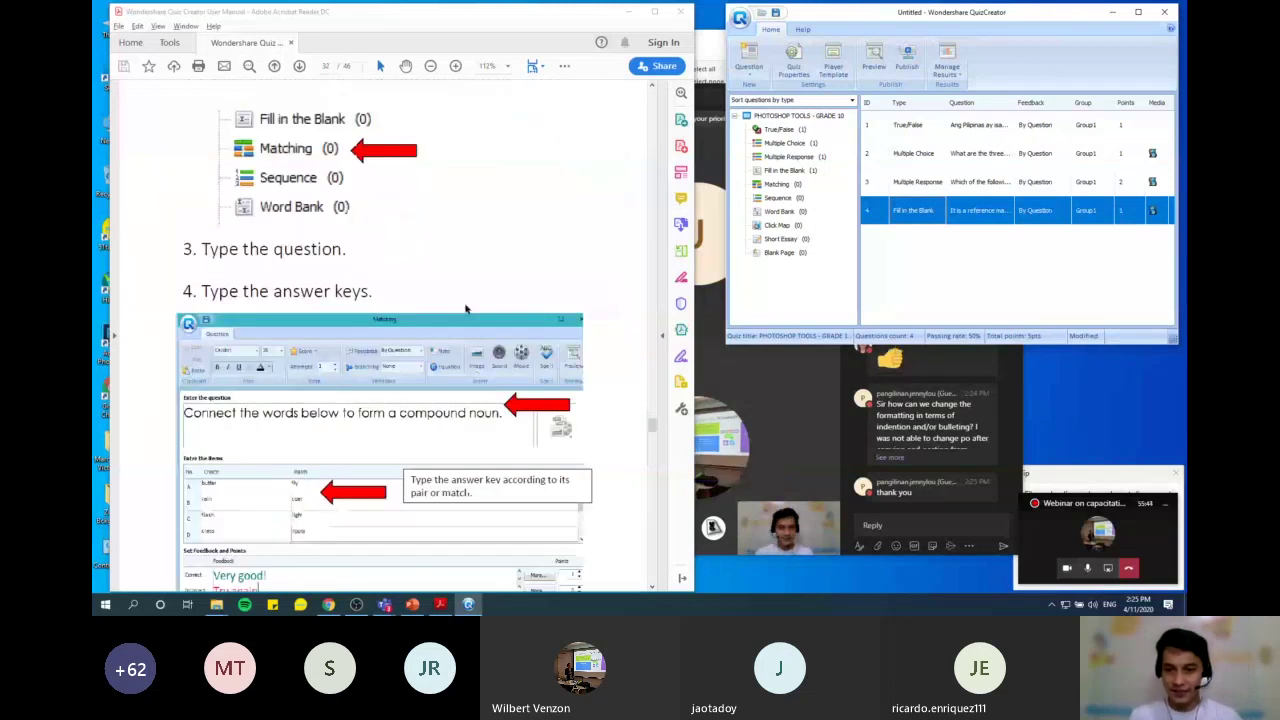
scroll(465, 309, down, 1)
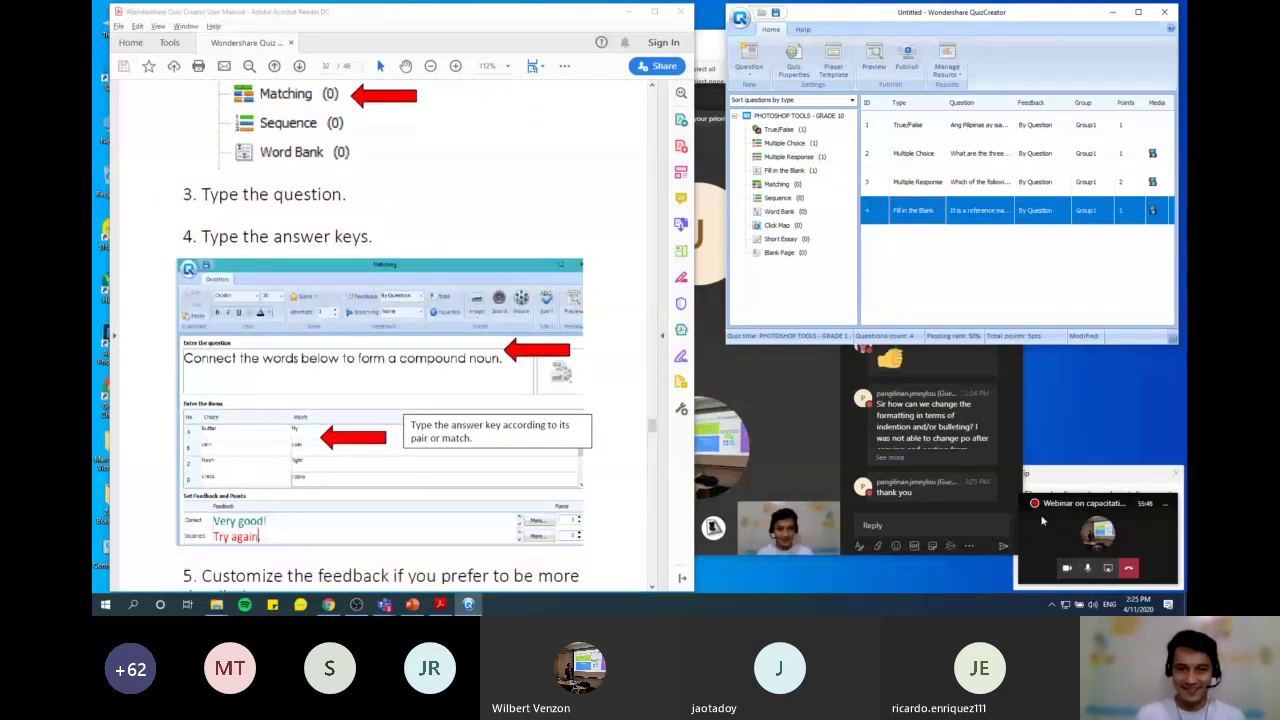
scroll(178, 434, down, 2)
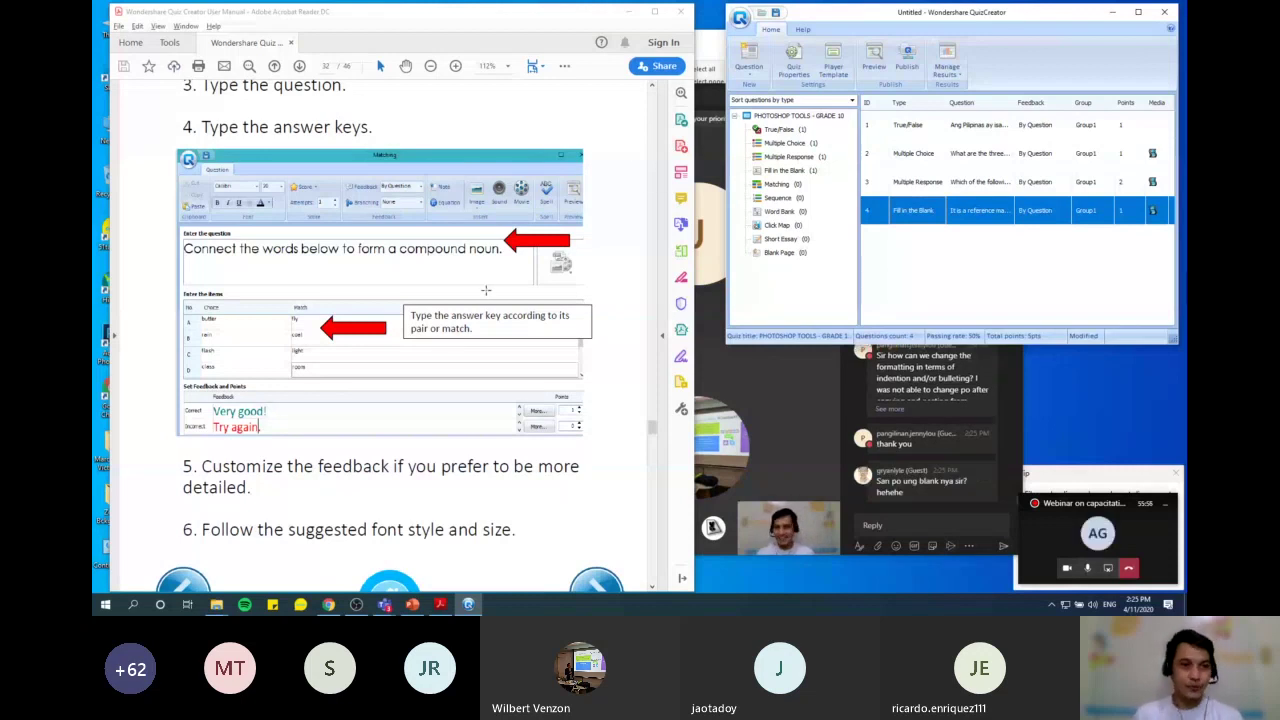
scroll(486, 290, up, 3)
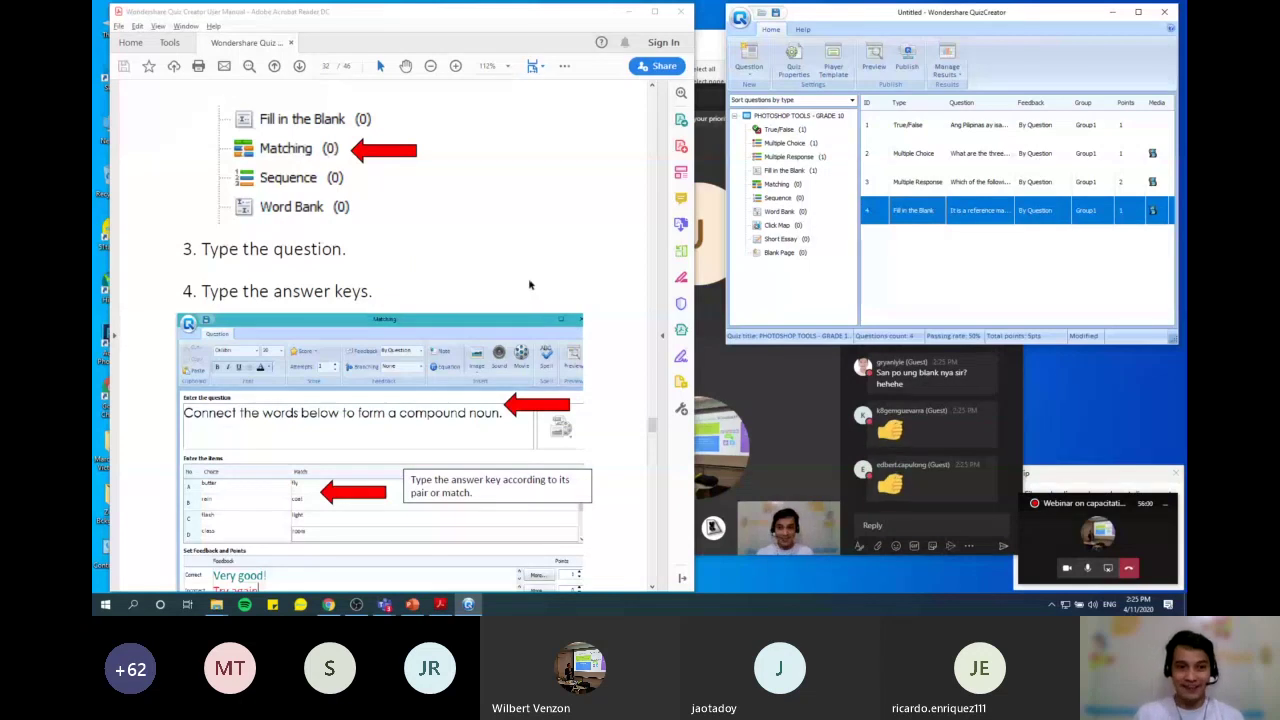
scroll(545, 306, down, 2)
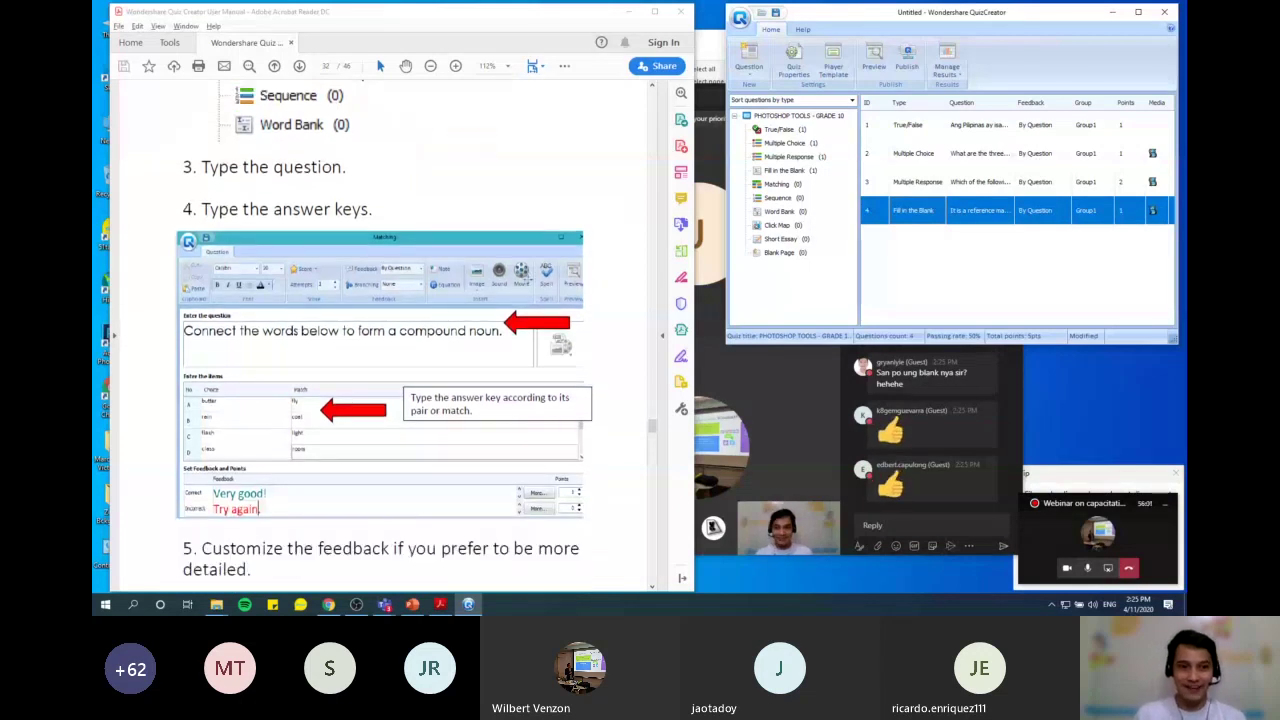
Create a Matching question with the text "Connect the word below to form a compound noun."
double_click(777, 184)
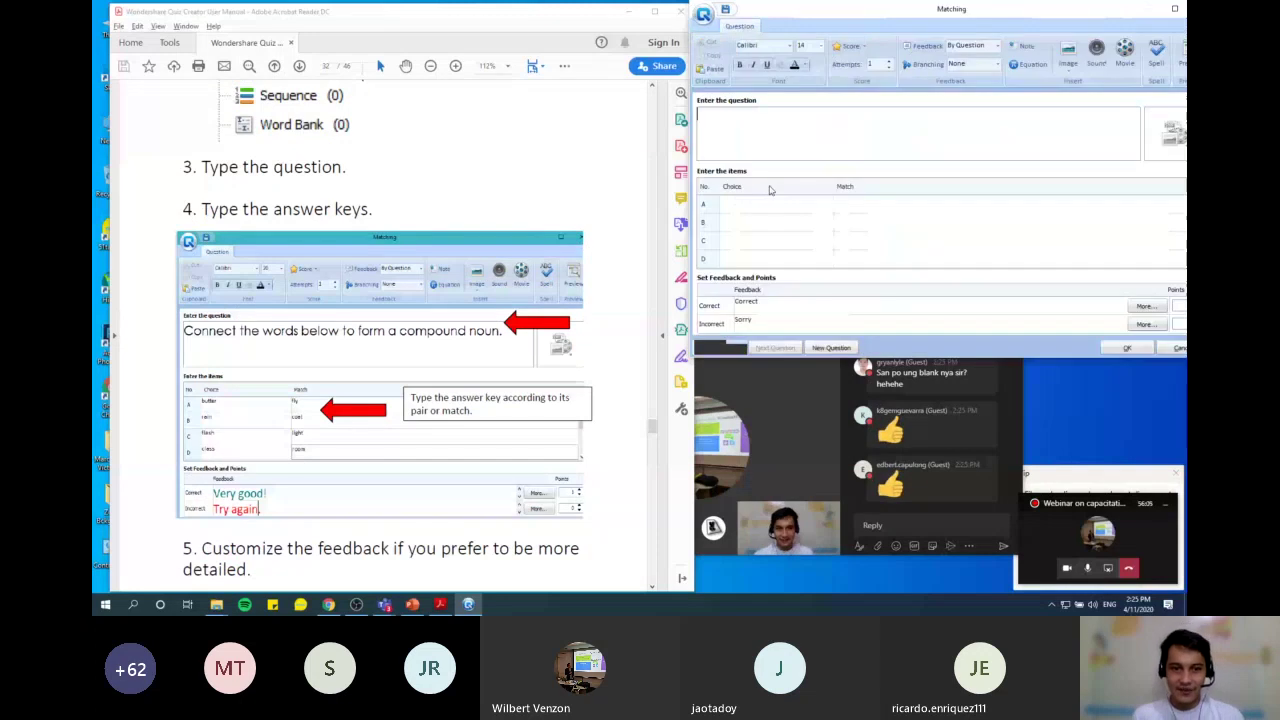
scroll(440, 288, down, 3)
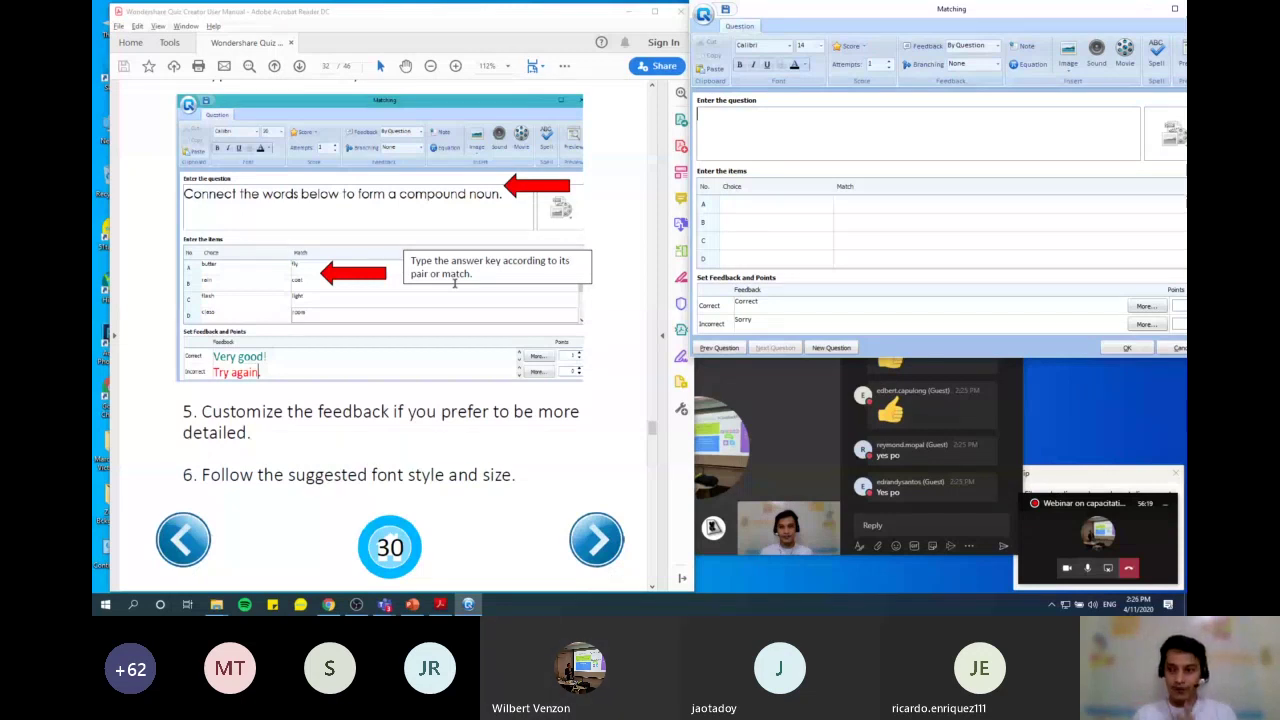
text(Connect the)
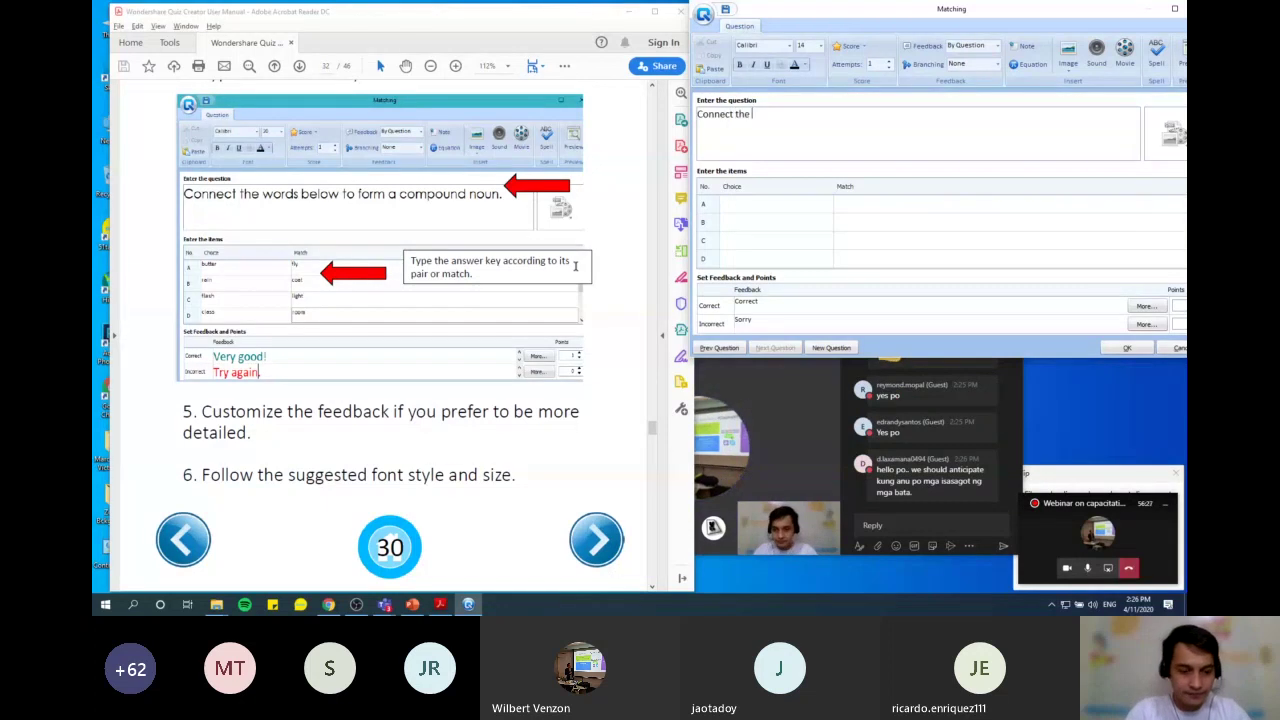
text(word b)
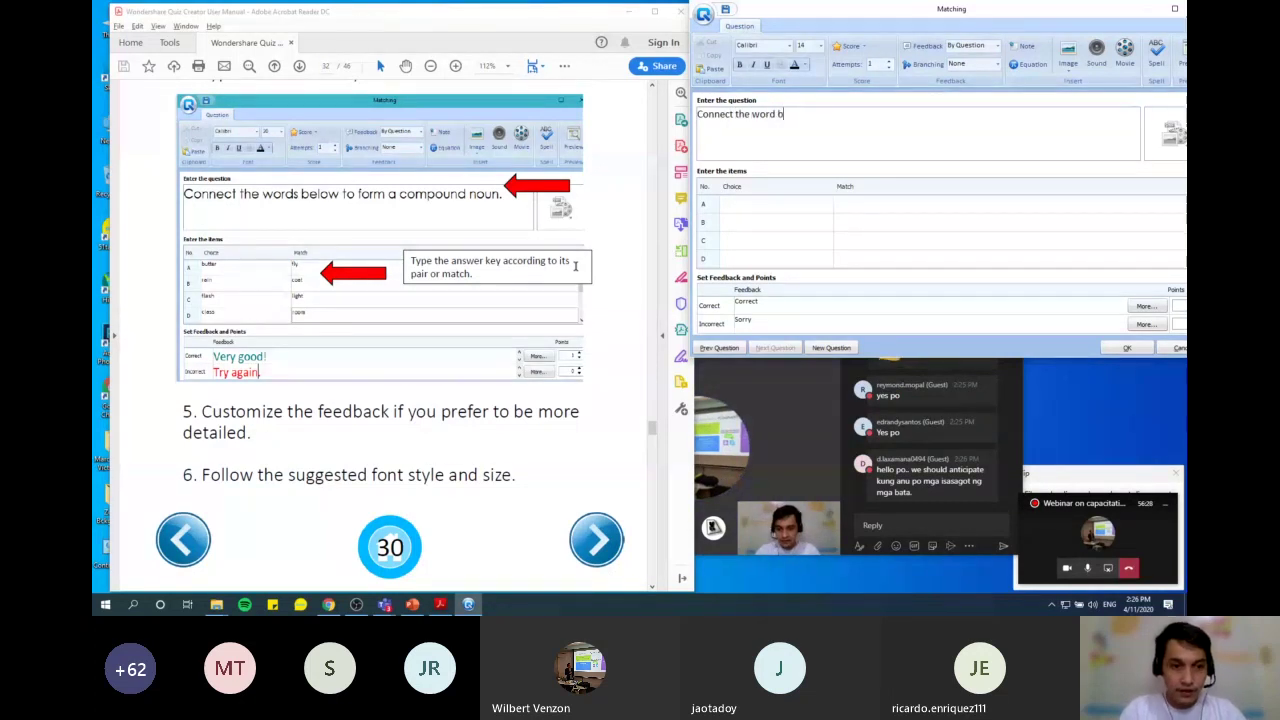
text(elow to )
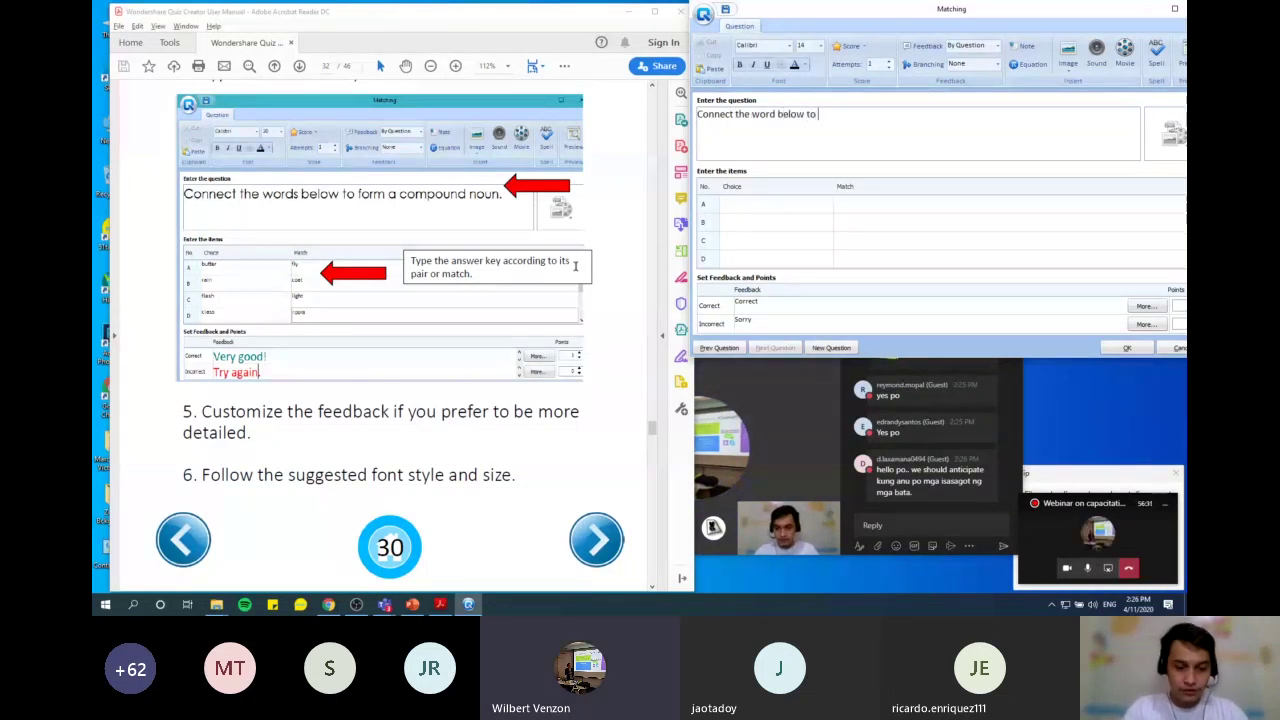
text(form a com)
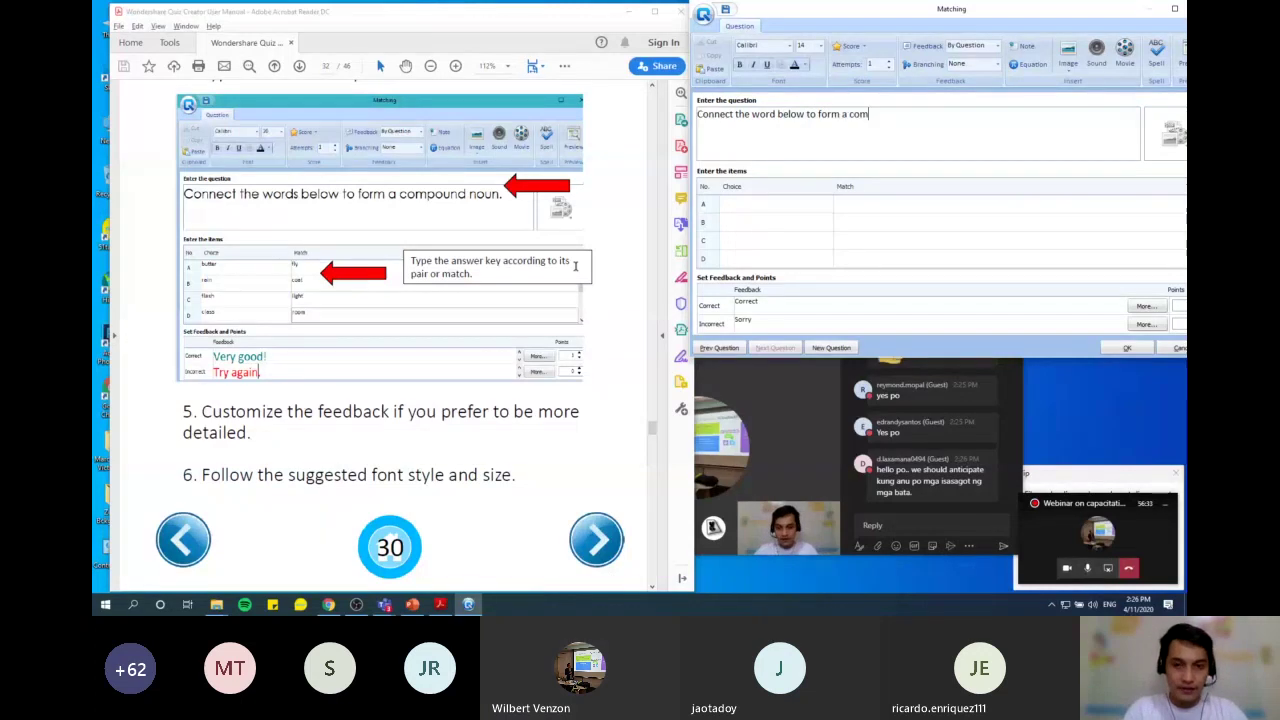
text(pound )
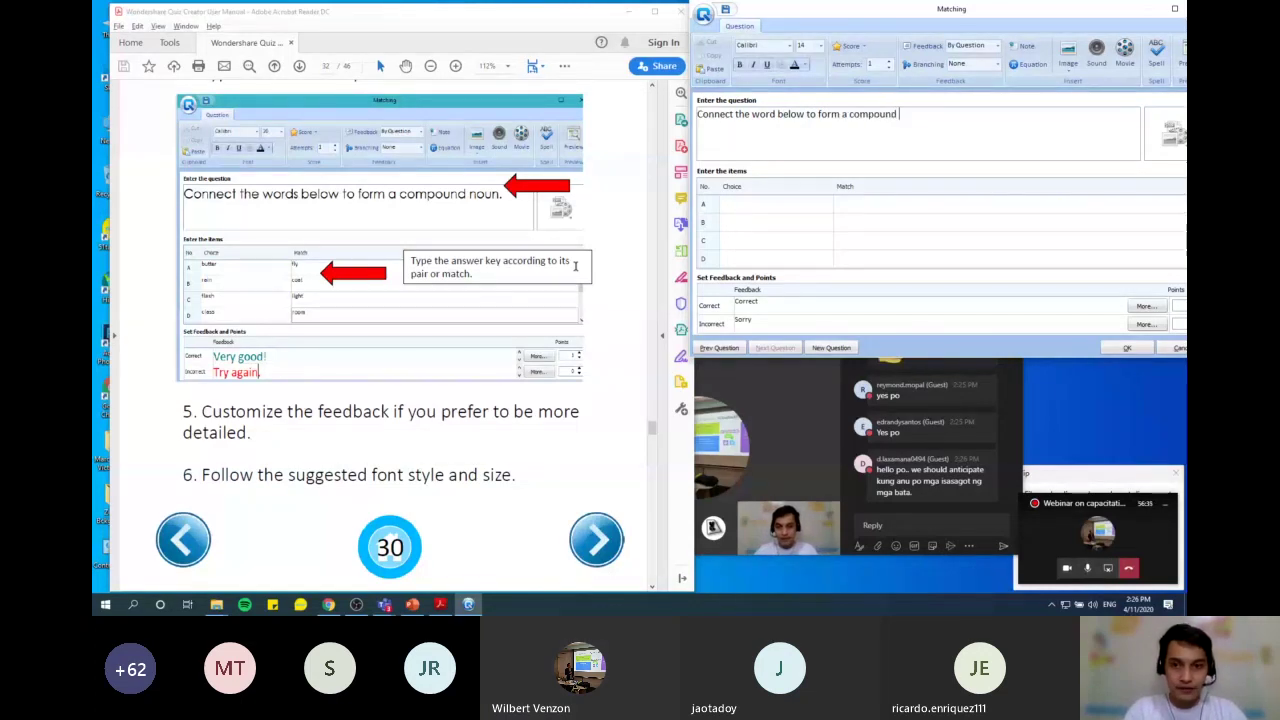
text(noun.)
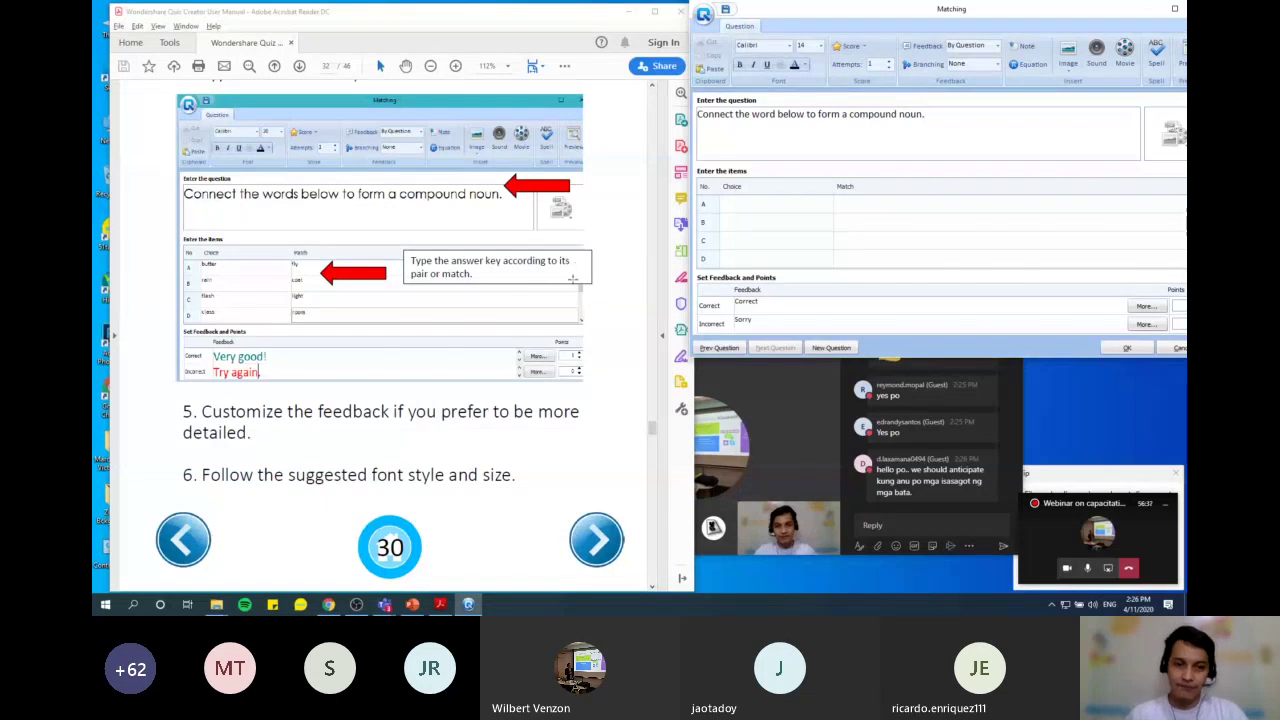
Enter "butter", "rain", "flash" and "class" as choices A to D of the Matching question
click(785, 206)
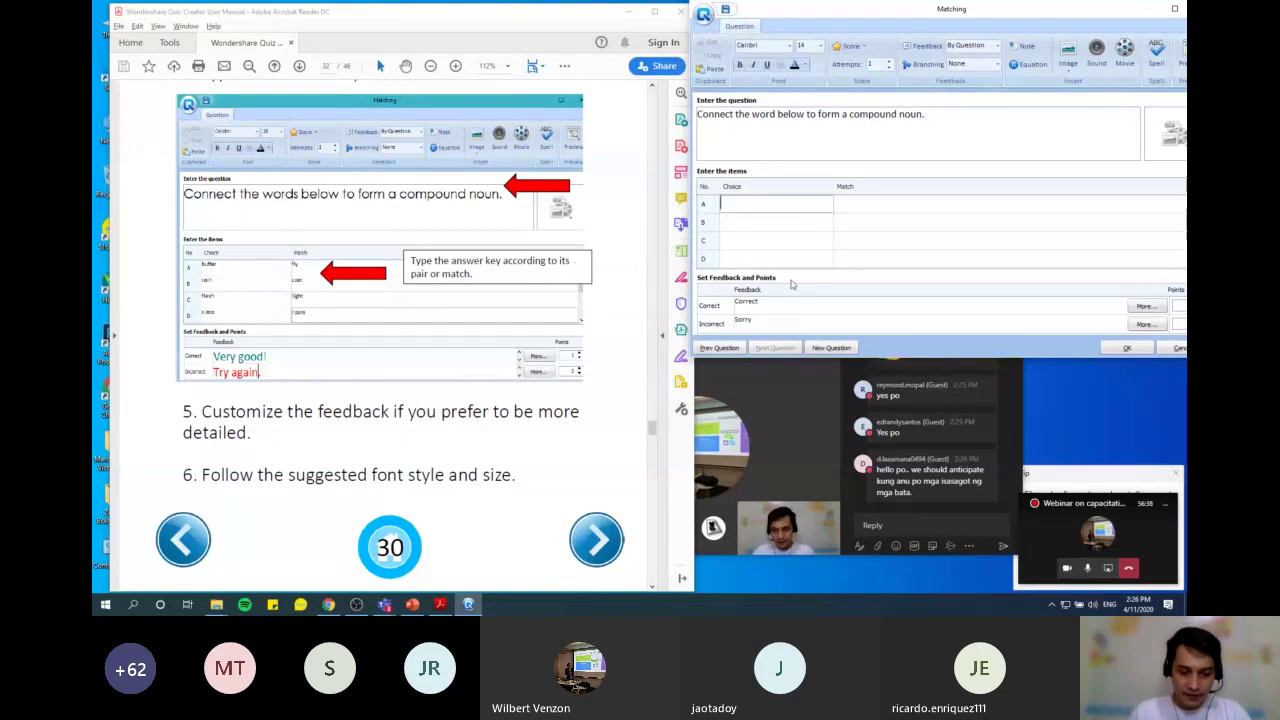
text(butter)
key(Return)
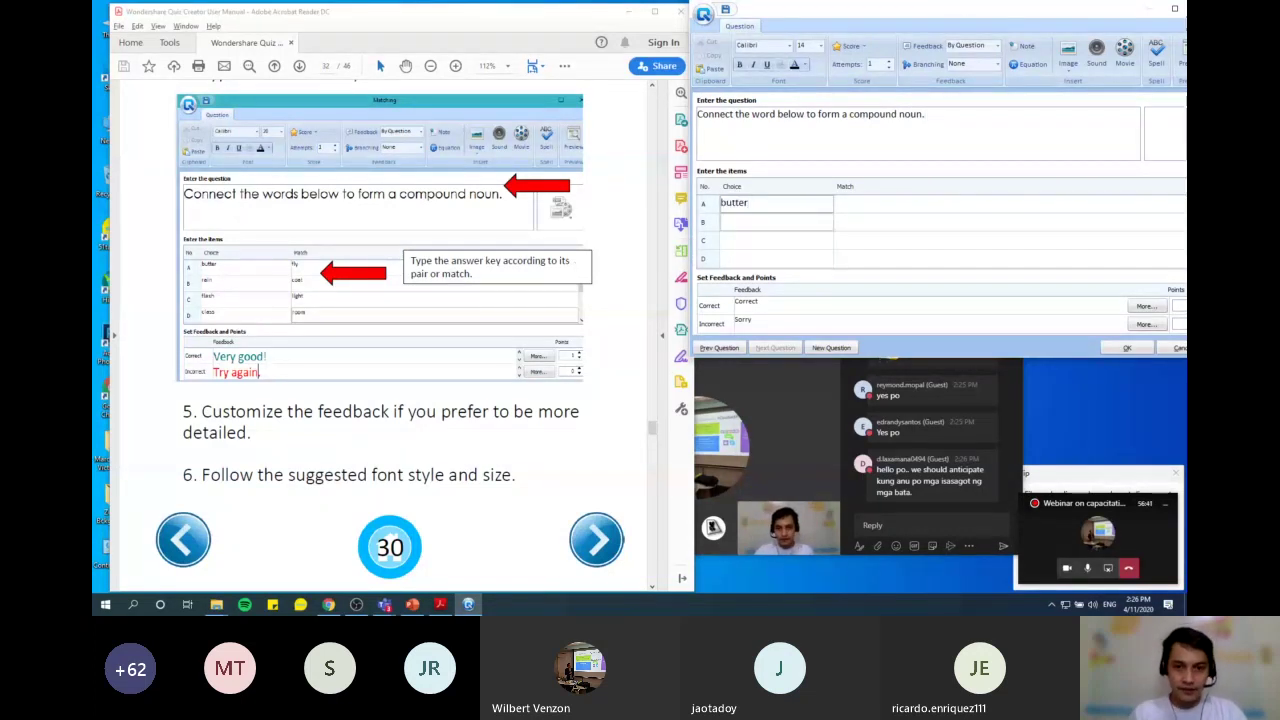
text(rain)
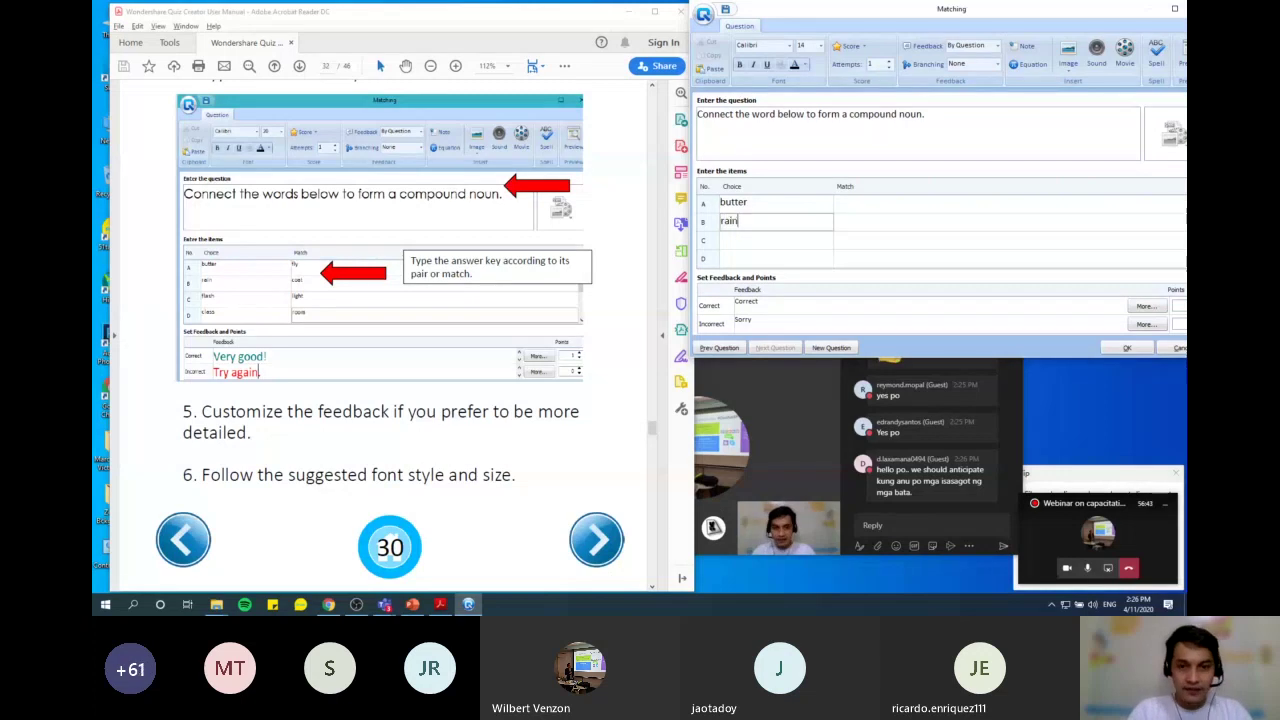
key(Return)
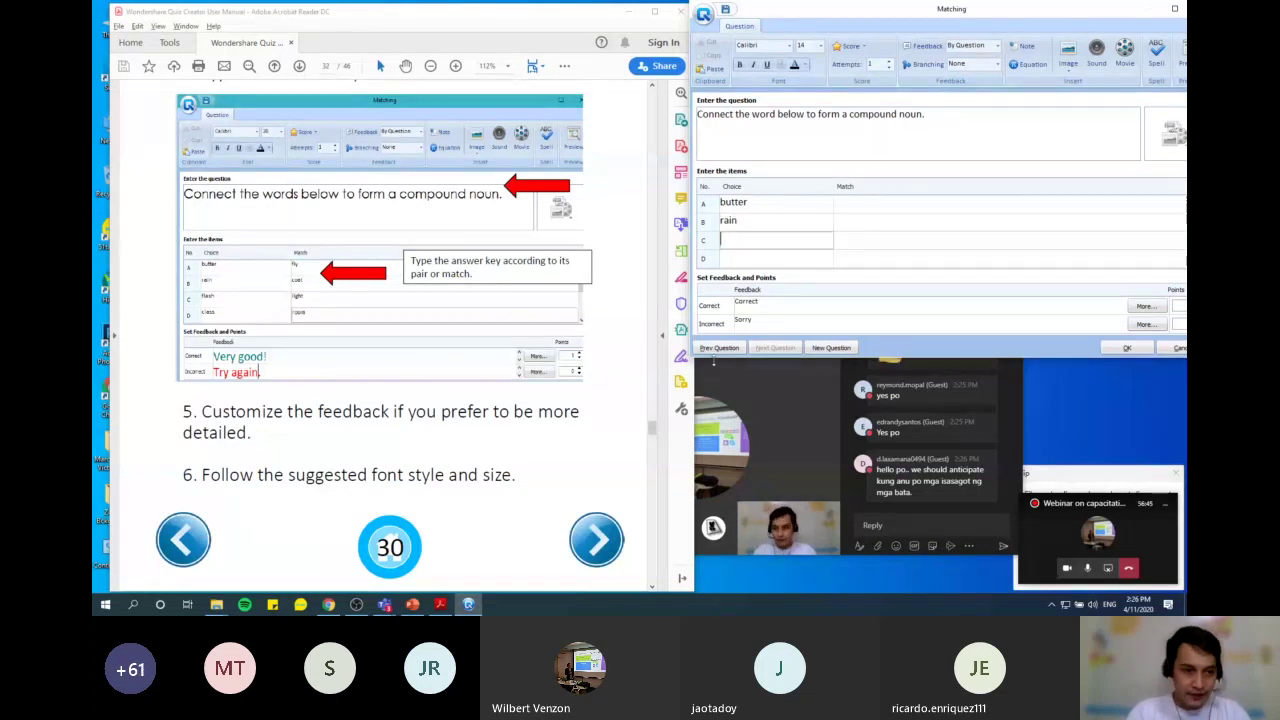
text(flash)
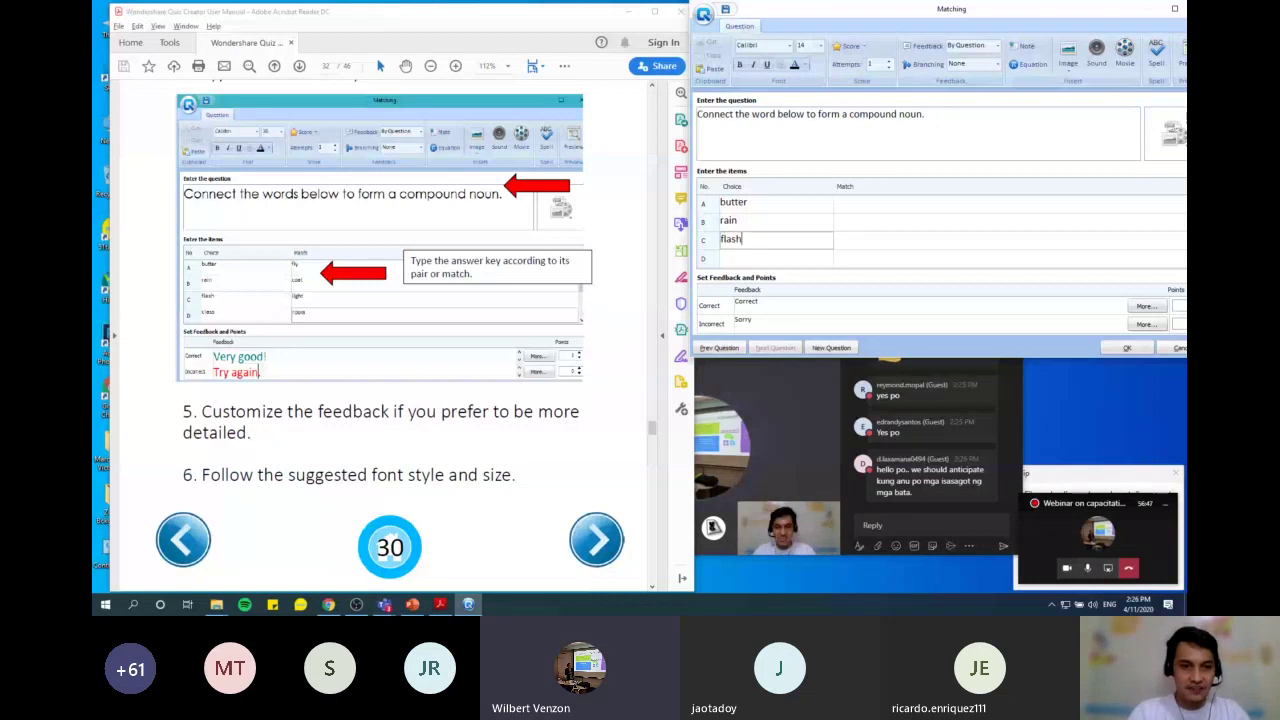
key(Return)
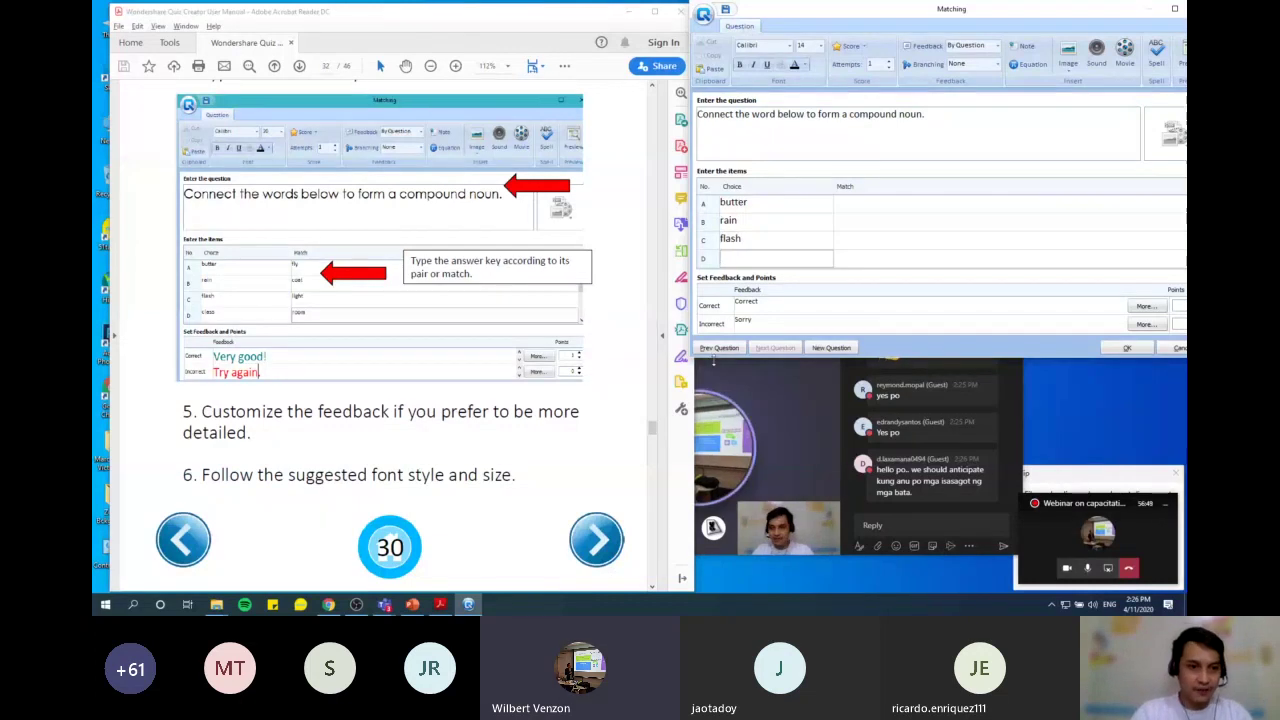
text(class)
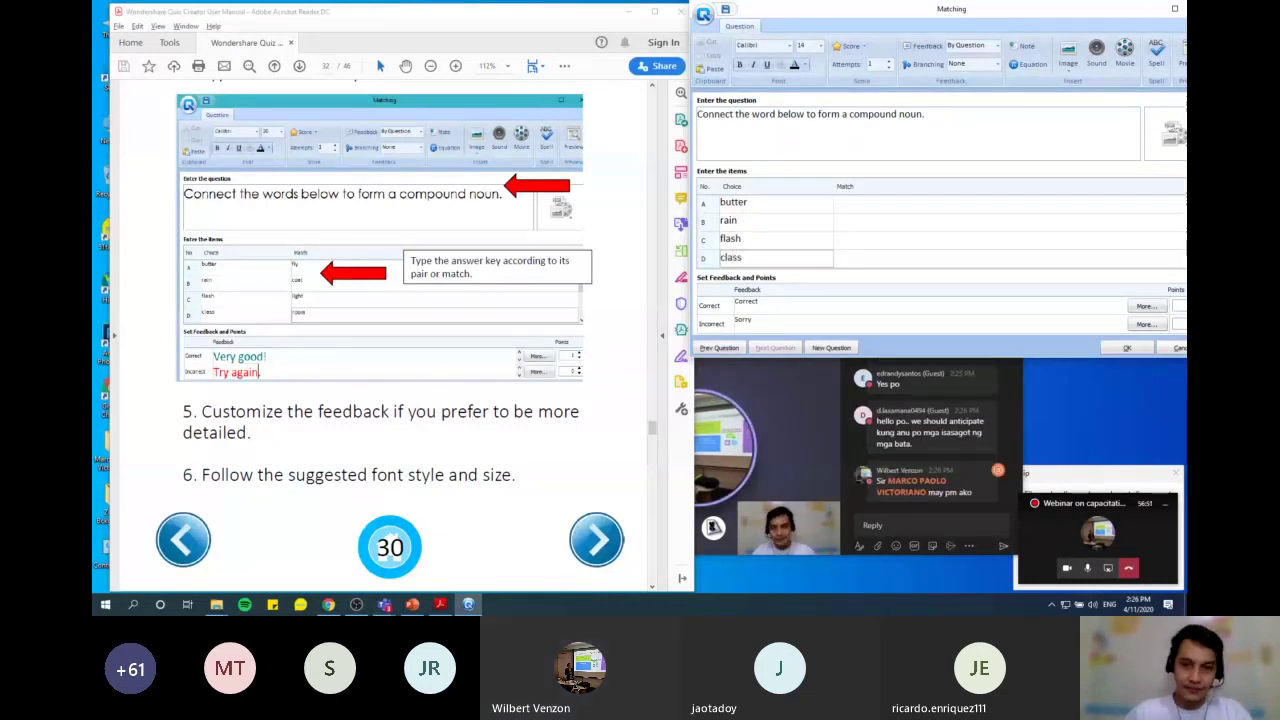
click(852, 204)
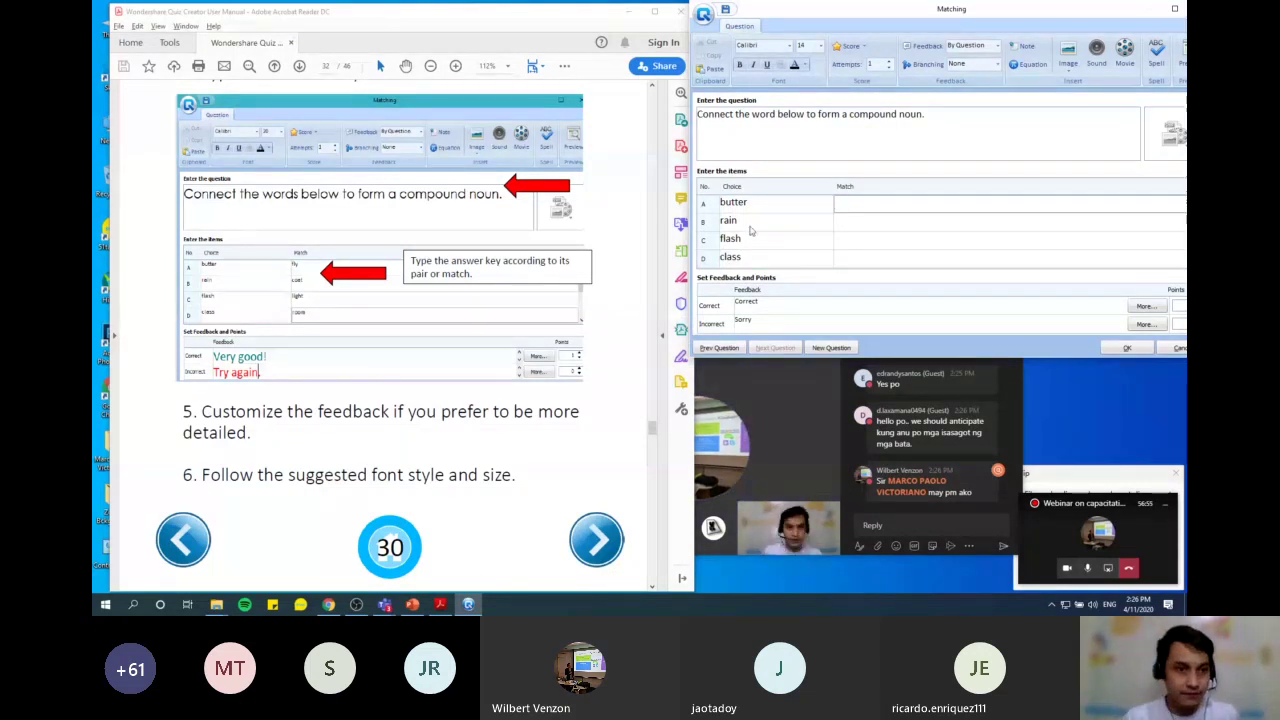
Switch to Microsoft Teams to check the chat and the webinar channel's messages, and return to the Matching question
click(384, 604)
click(253, 155)
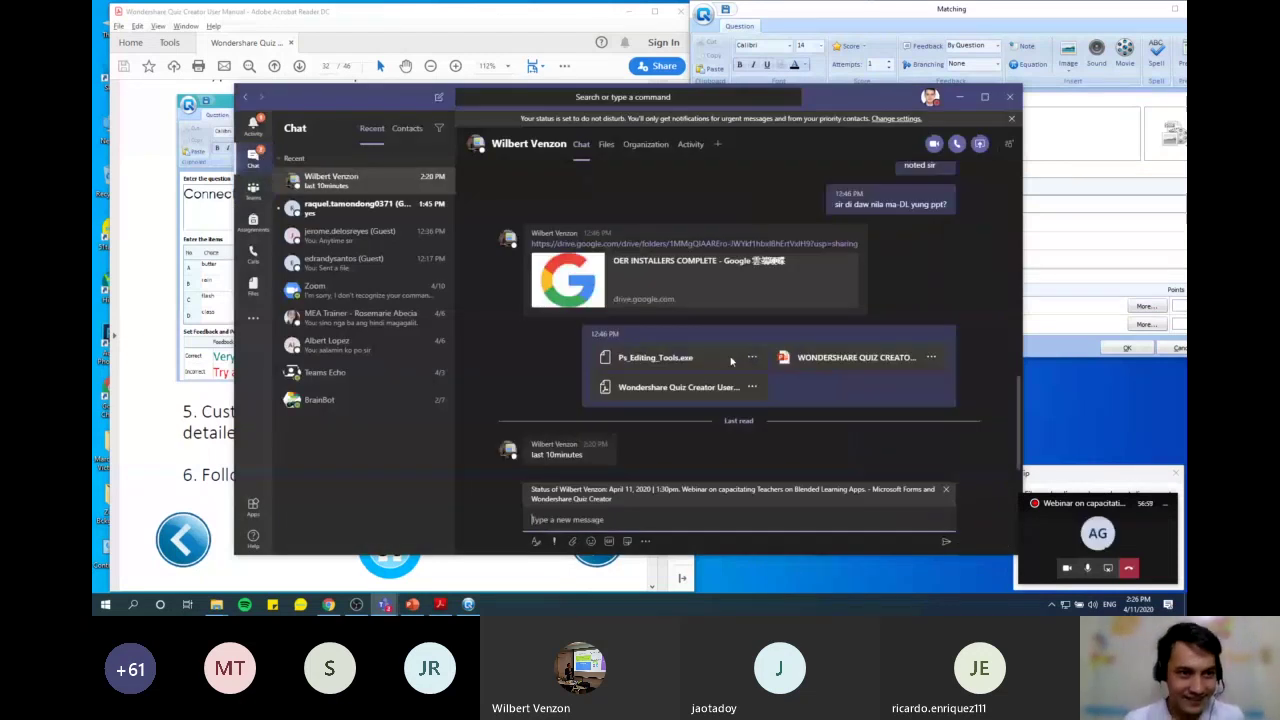
key(ctrl+3)
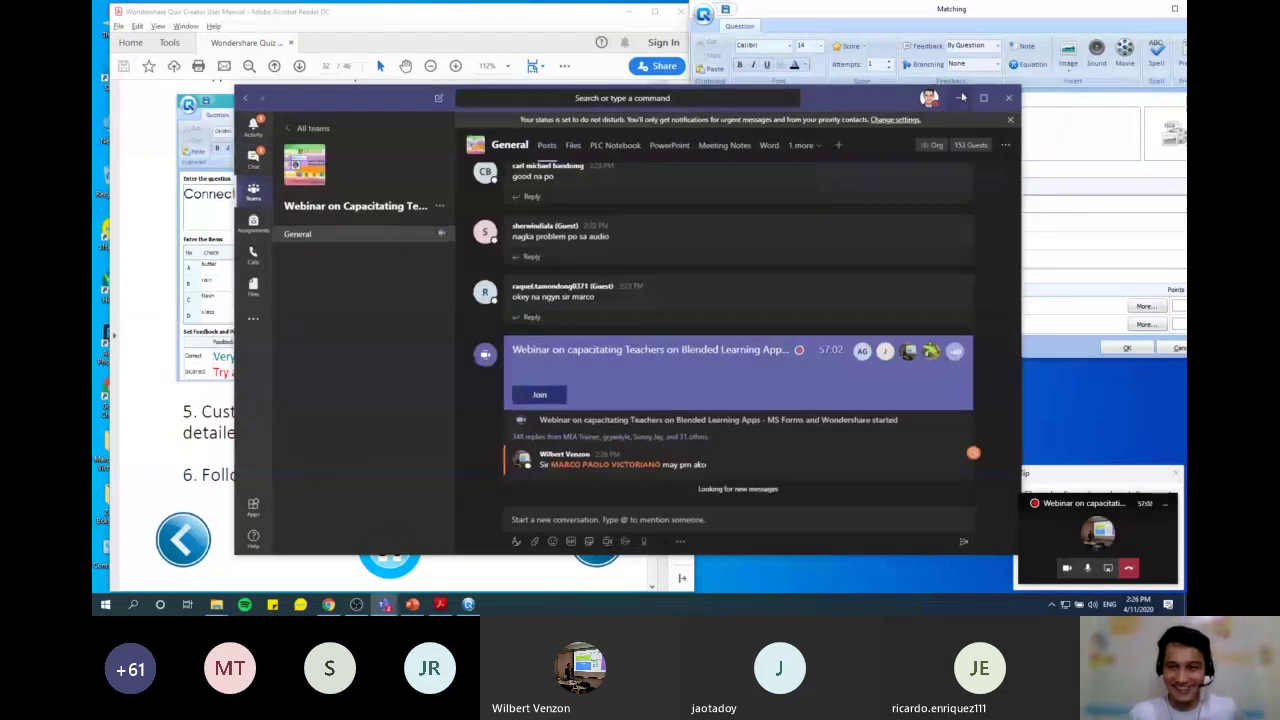
click(960, 97)
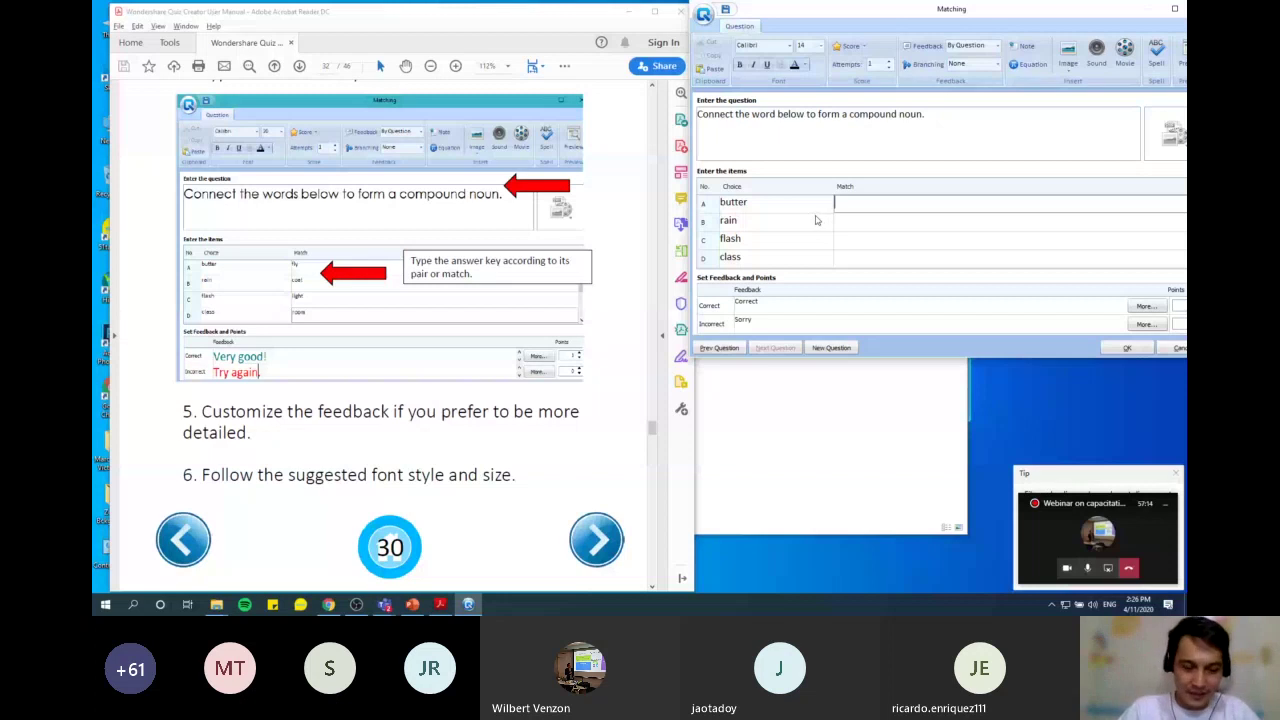
Enter the matches "fly", "coat", "light" and "room" for choices A to D
text(fly)
key(Return)
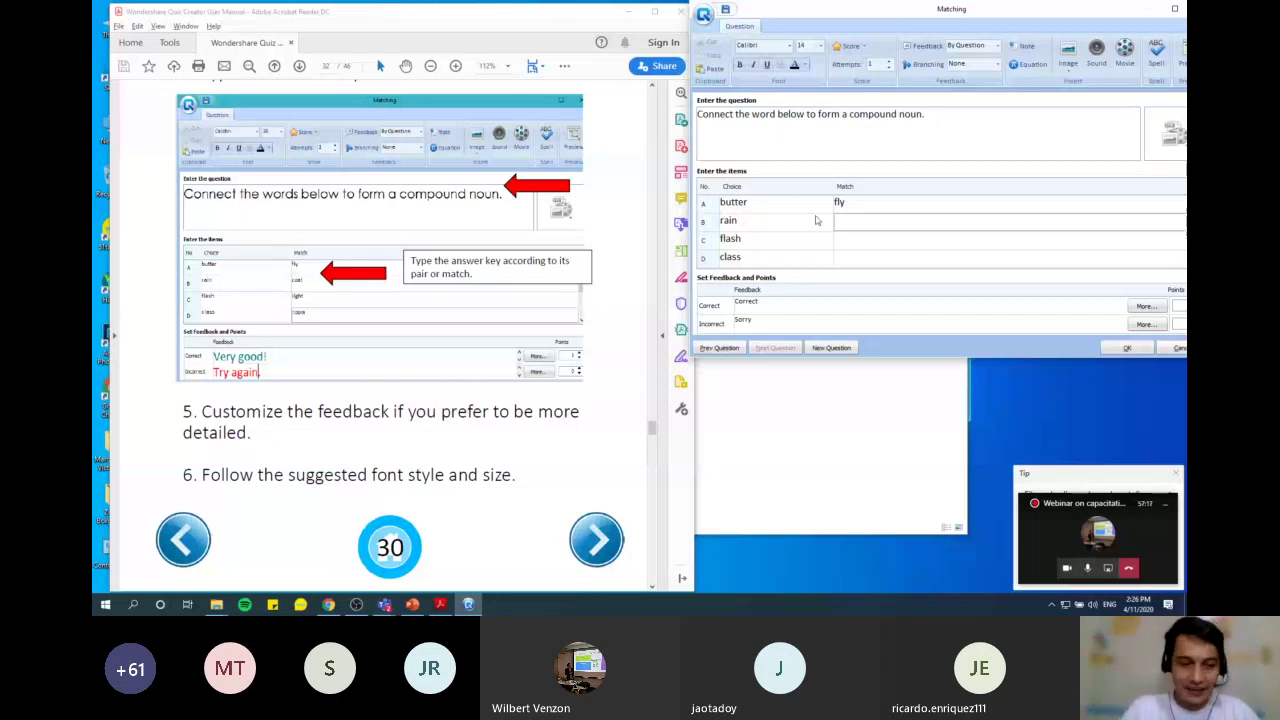
text(coat)
key(Return)
text(light)
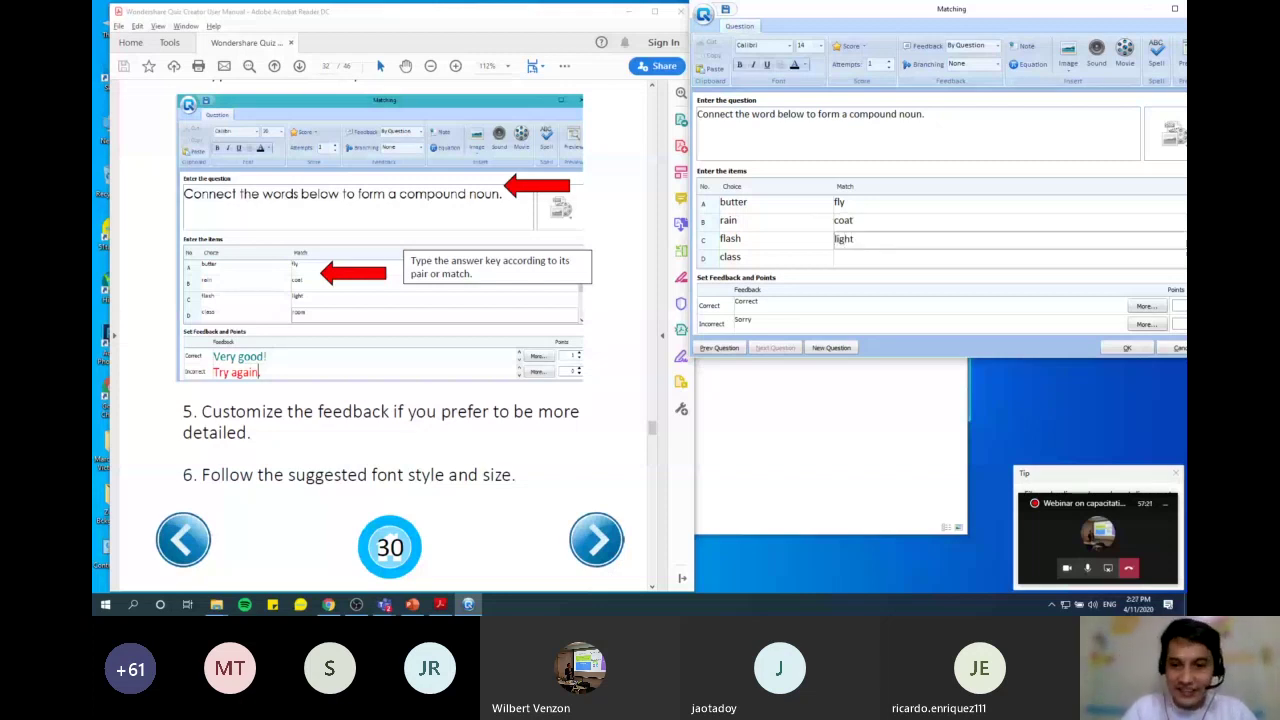
key(Return)
text(room)
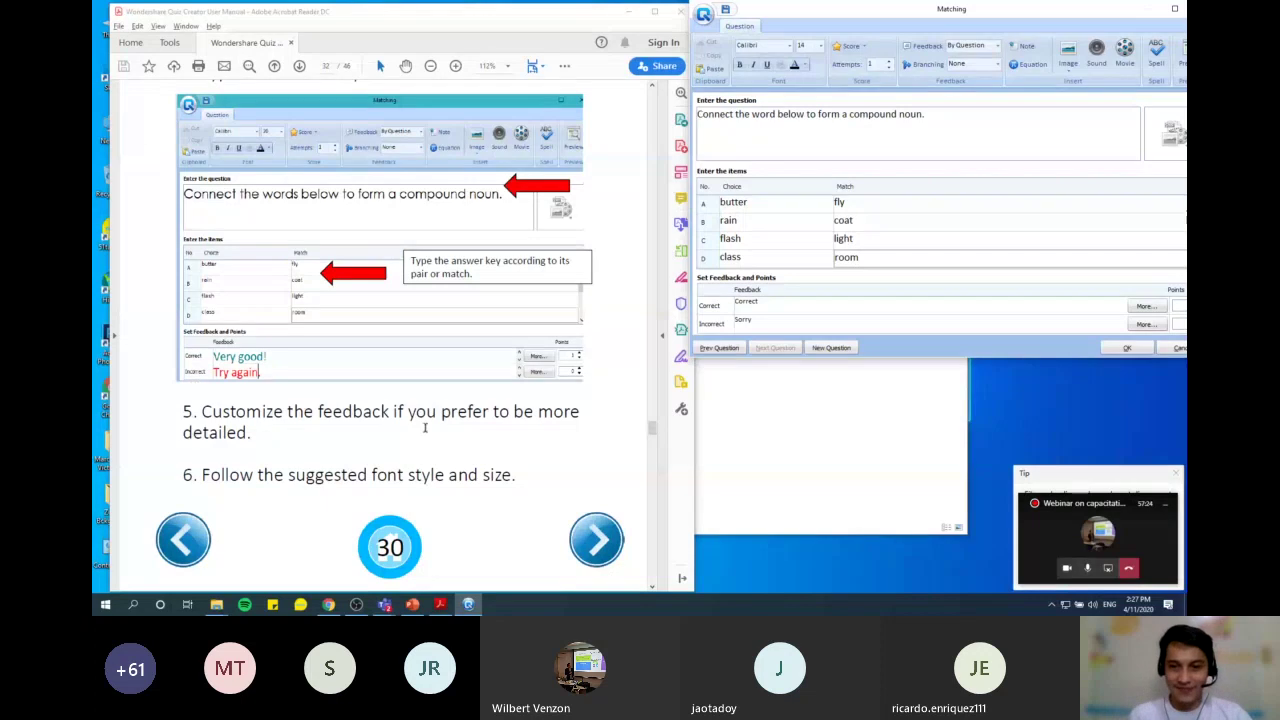
Check the webinar channel in Microsoft Teams for new messages, and confirm the completed Matching question in QuizCreator
drag(1013, 14, 855, 55)
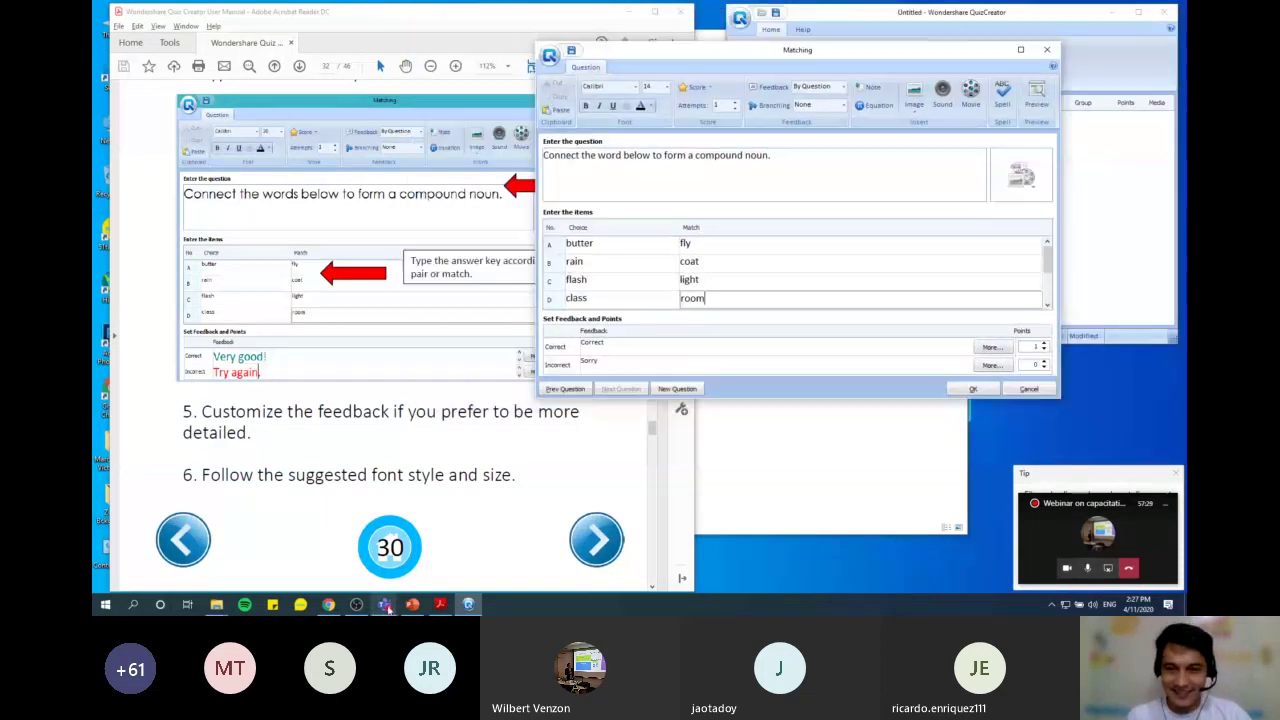
click(385, 605)
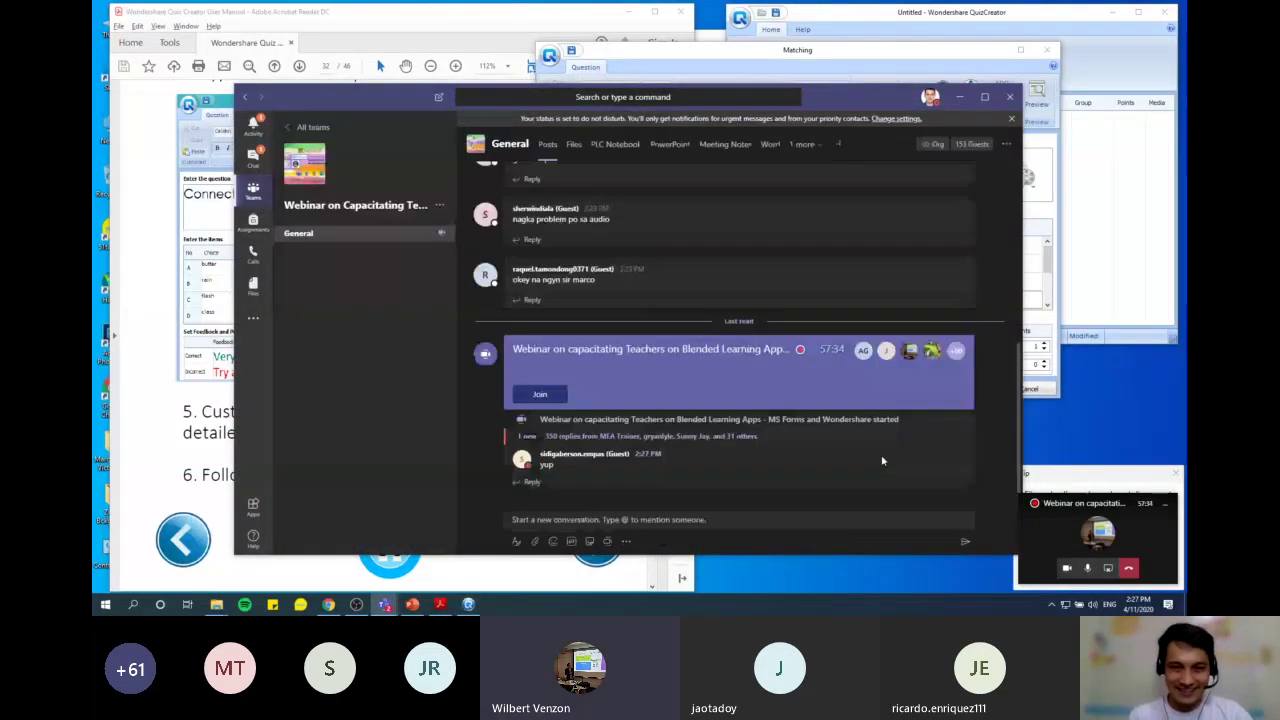
click(985, 74)
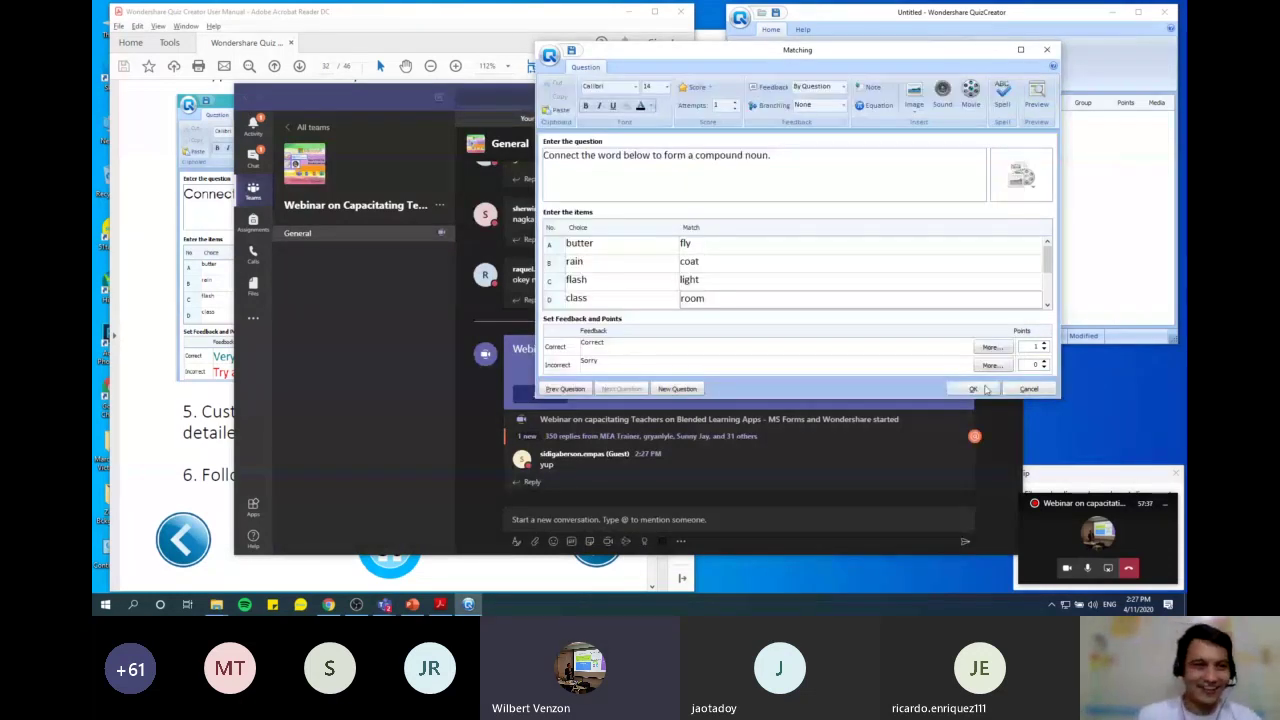
click(973, 389)
Read the manual's instructions 8 to 12 on sound, movie, note, preview and attempts, and return to the quiz's question list
click(486, 33)
scroll(600, 300, down, 10)
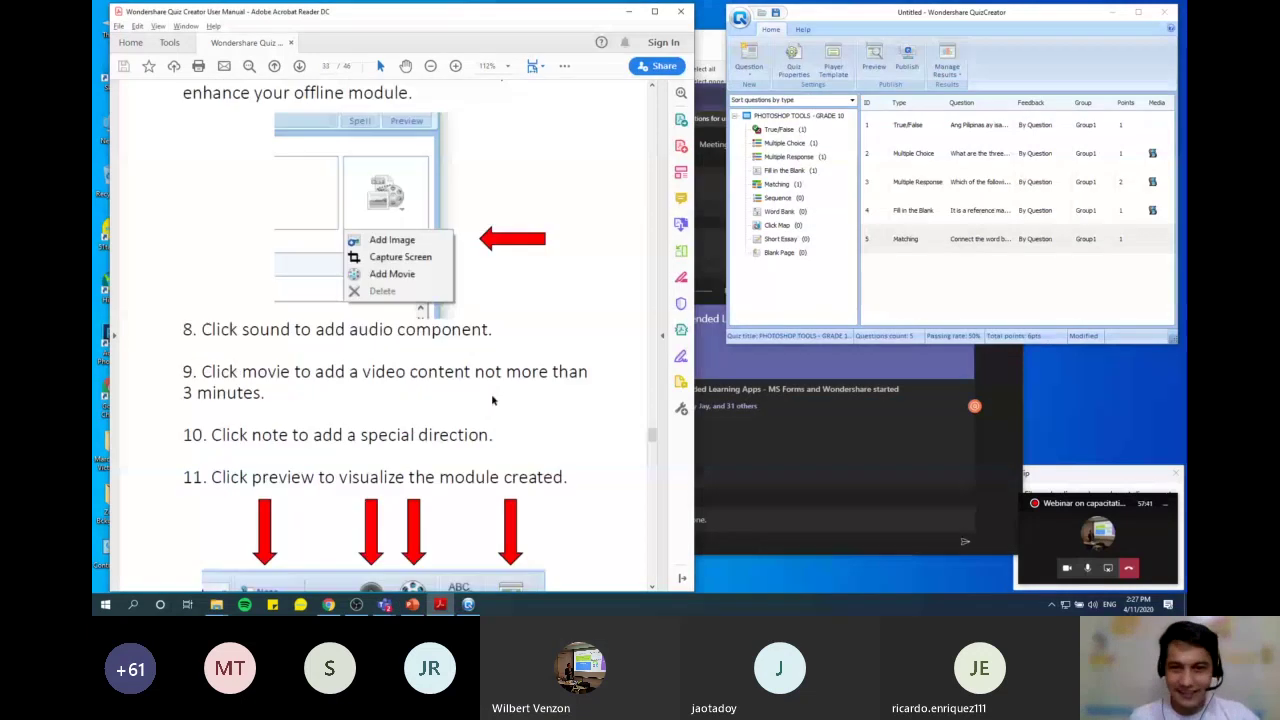
click(900, 290)
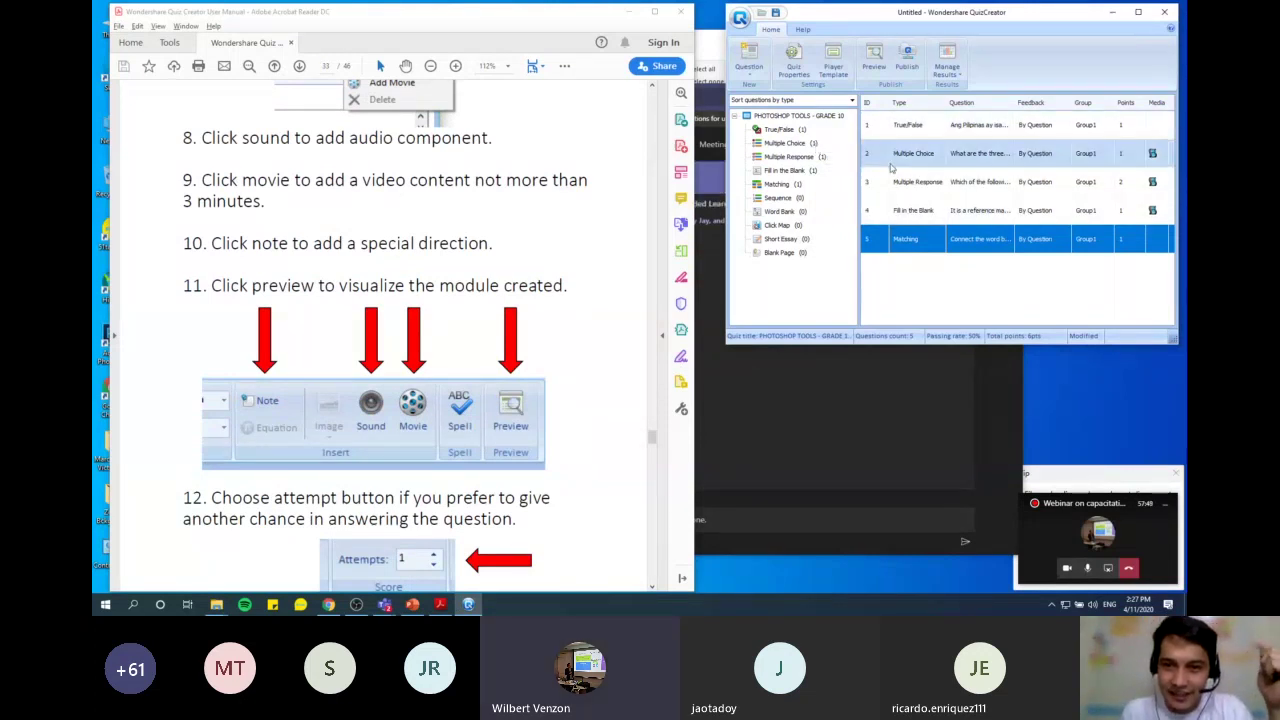
Create a new Multiple Choice question with a blank line followed by "is the primary input device."
click(790, 145)
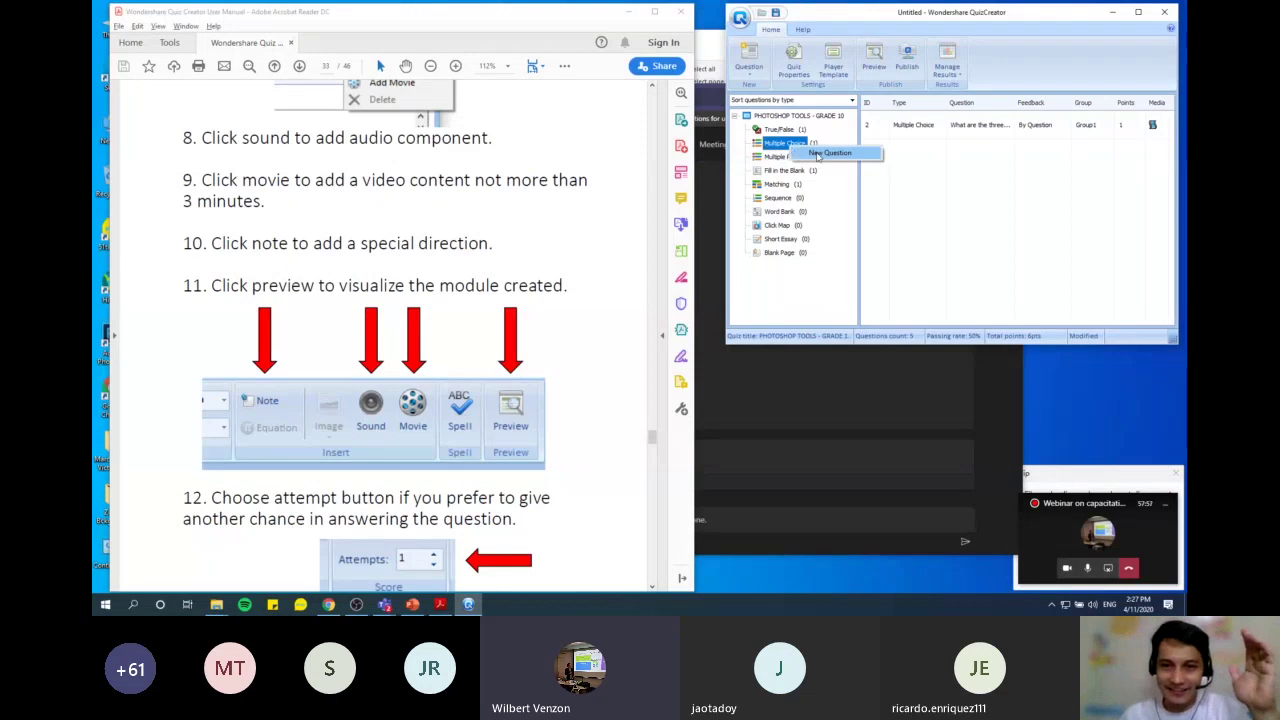
double_click(785, 144)
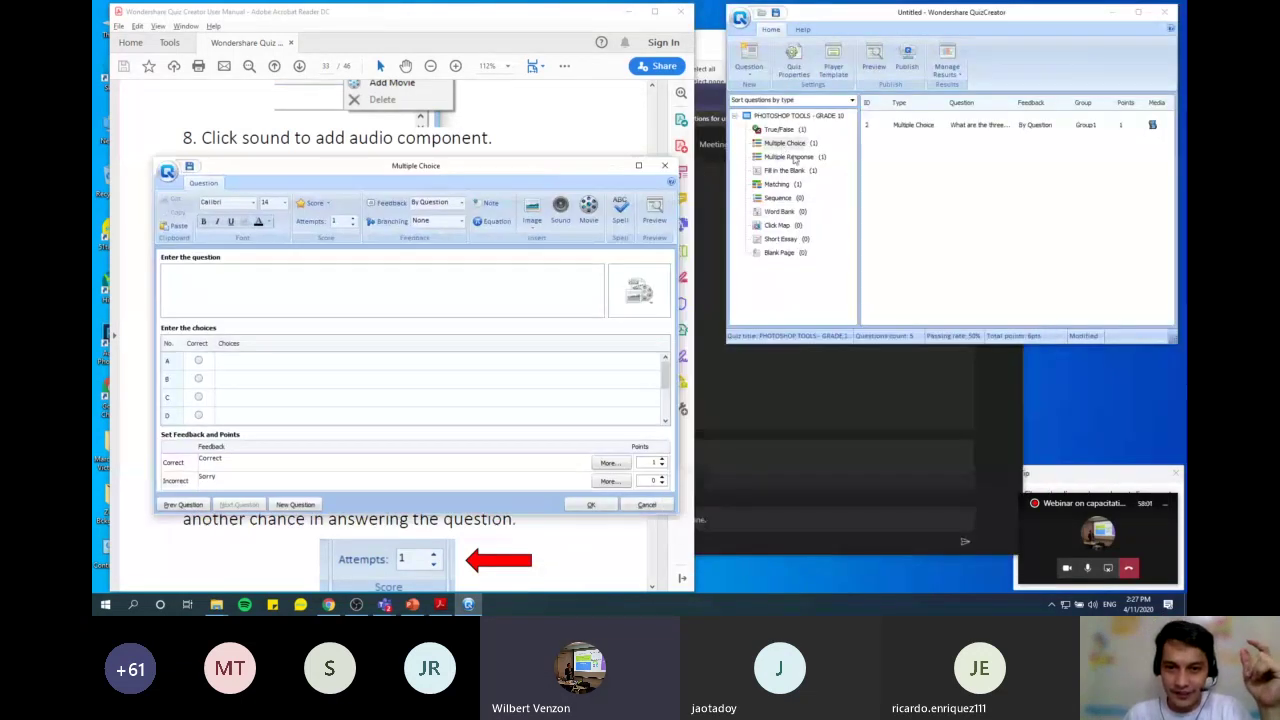
drag(466, 178, 642, 132)
click(532, 255)
text(What are)
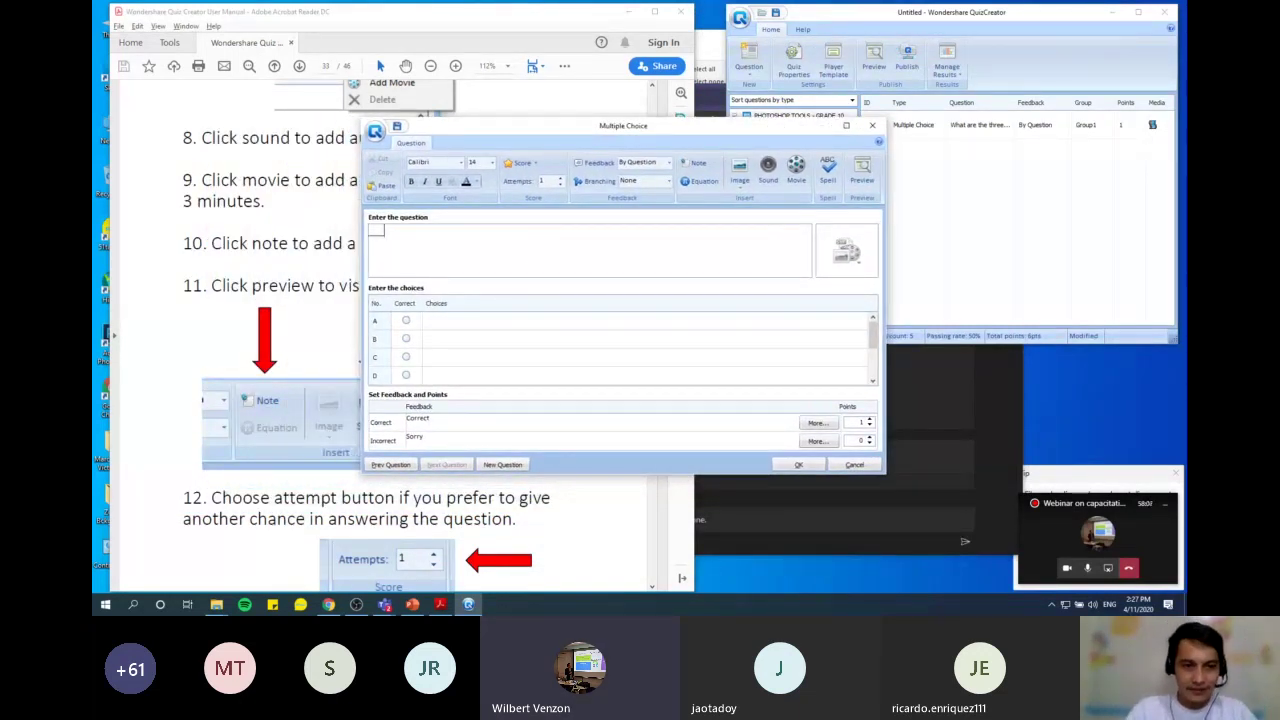
text( the)
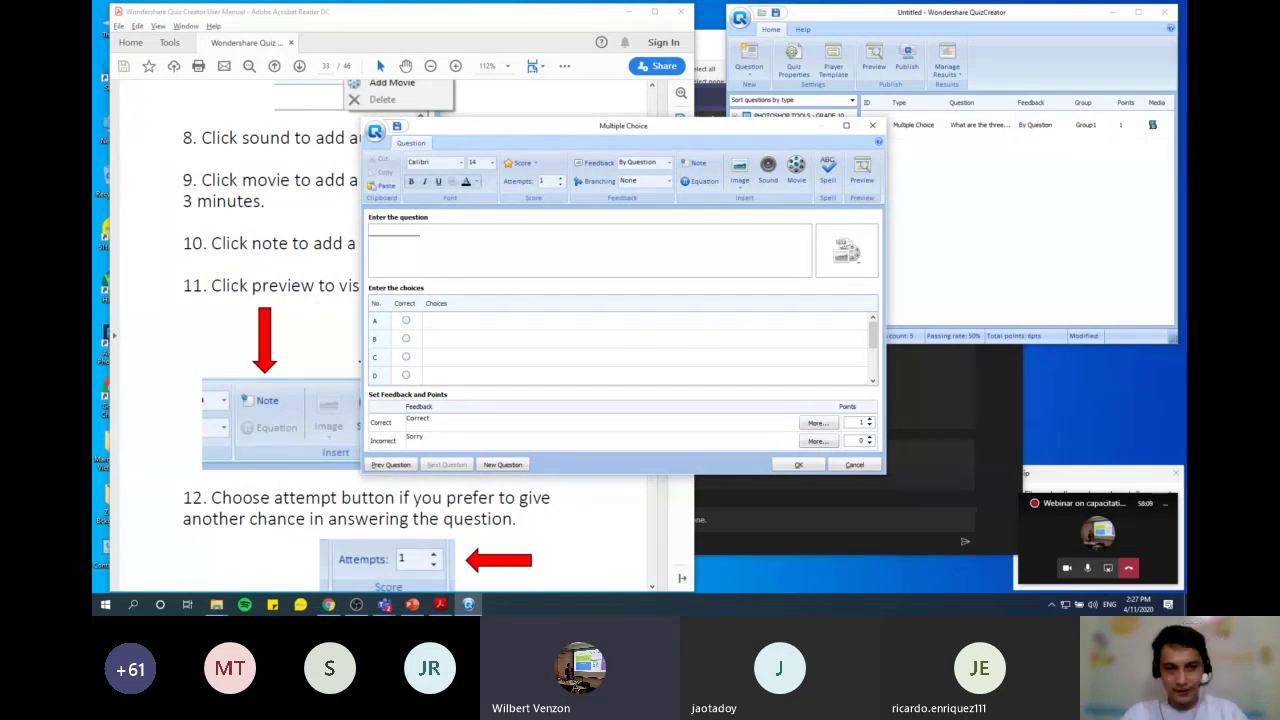
text( is th)
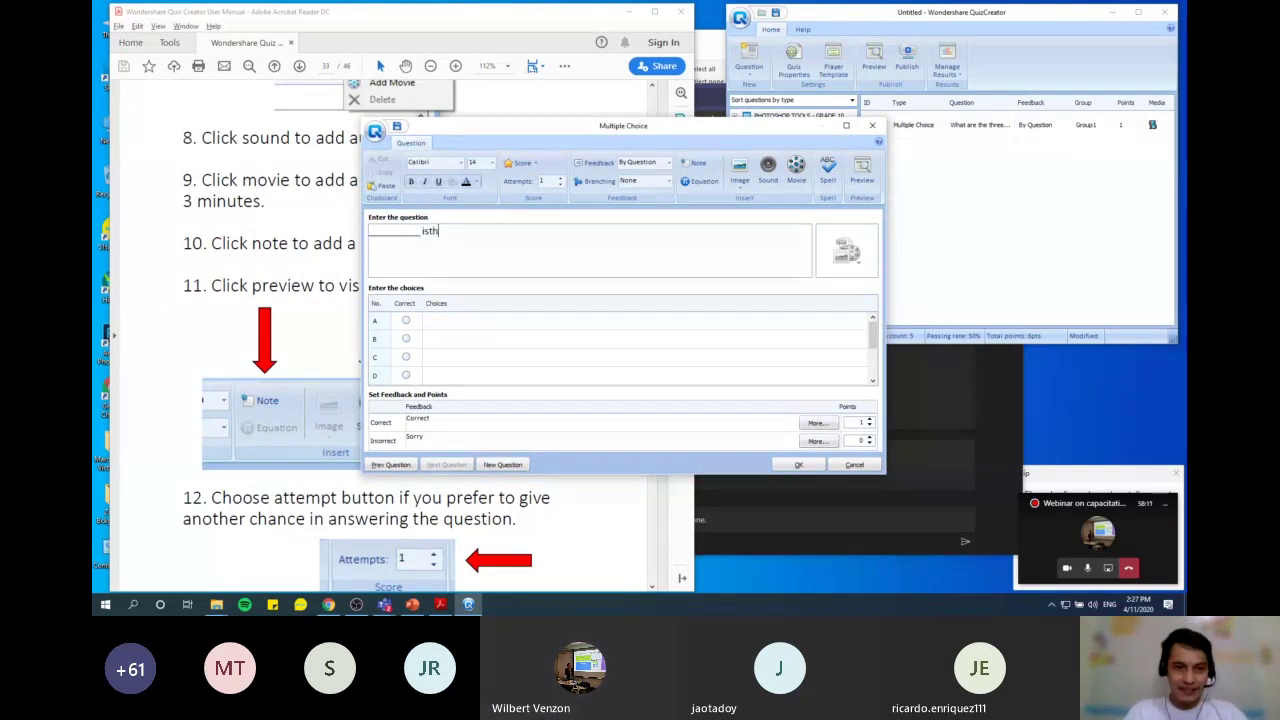
text(e pri)
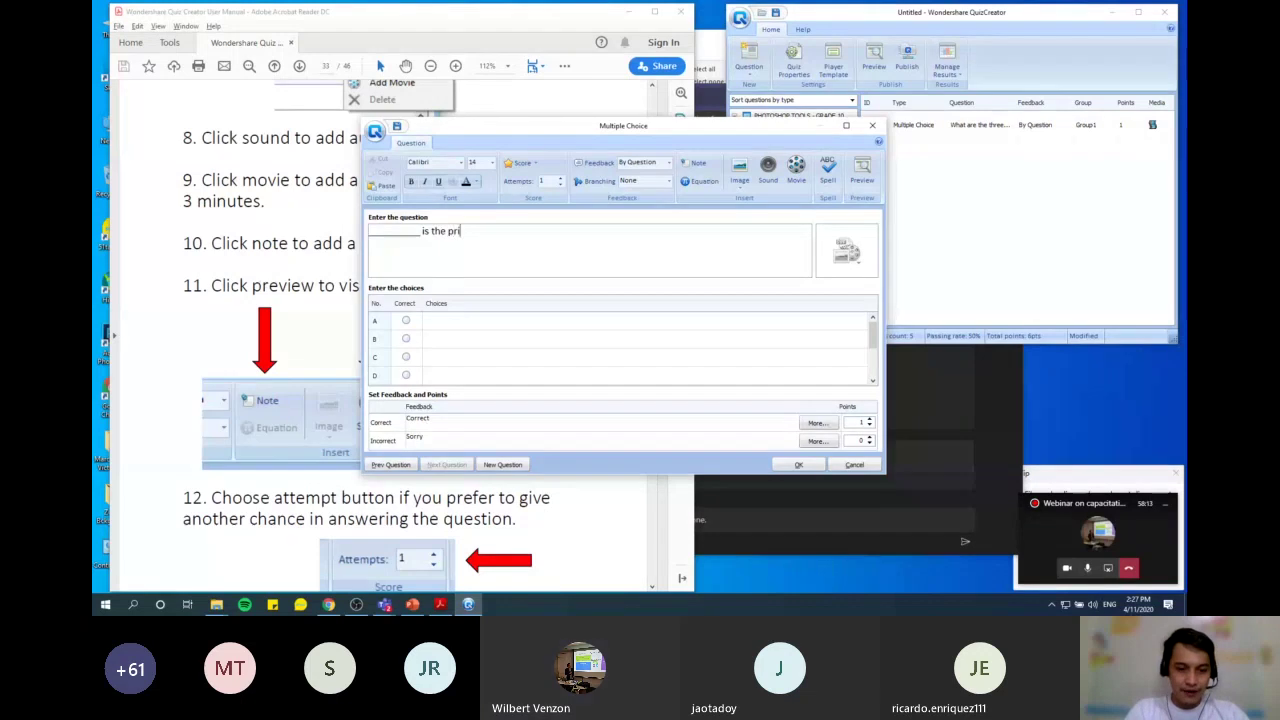
text(mary input device.)
Enter "monitor" as choice A and "keyboard" as choice B, and replace choice A with "mouse"
click(513, 322)
text(moni)
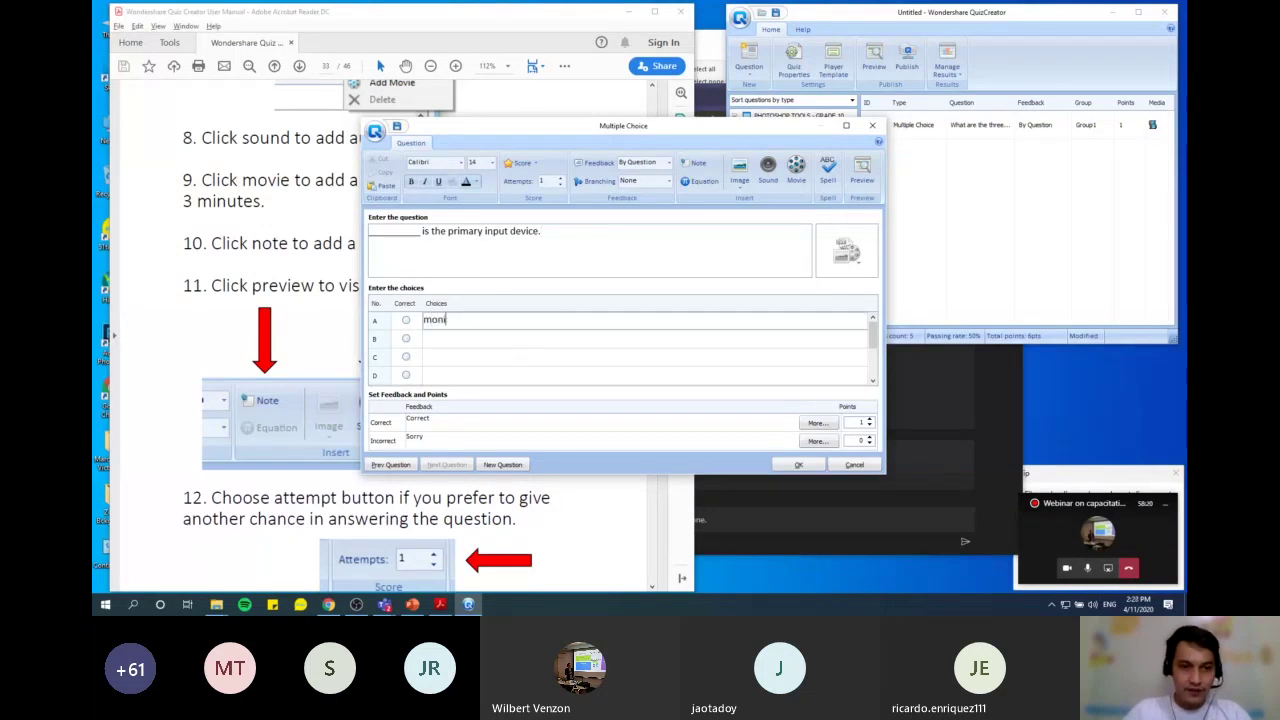
text(tor)
key(Return)
text(ke)
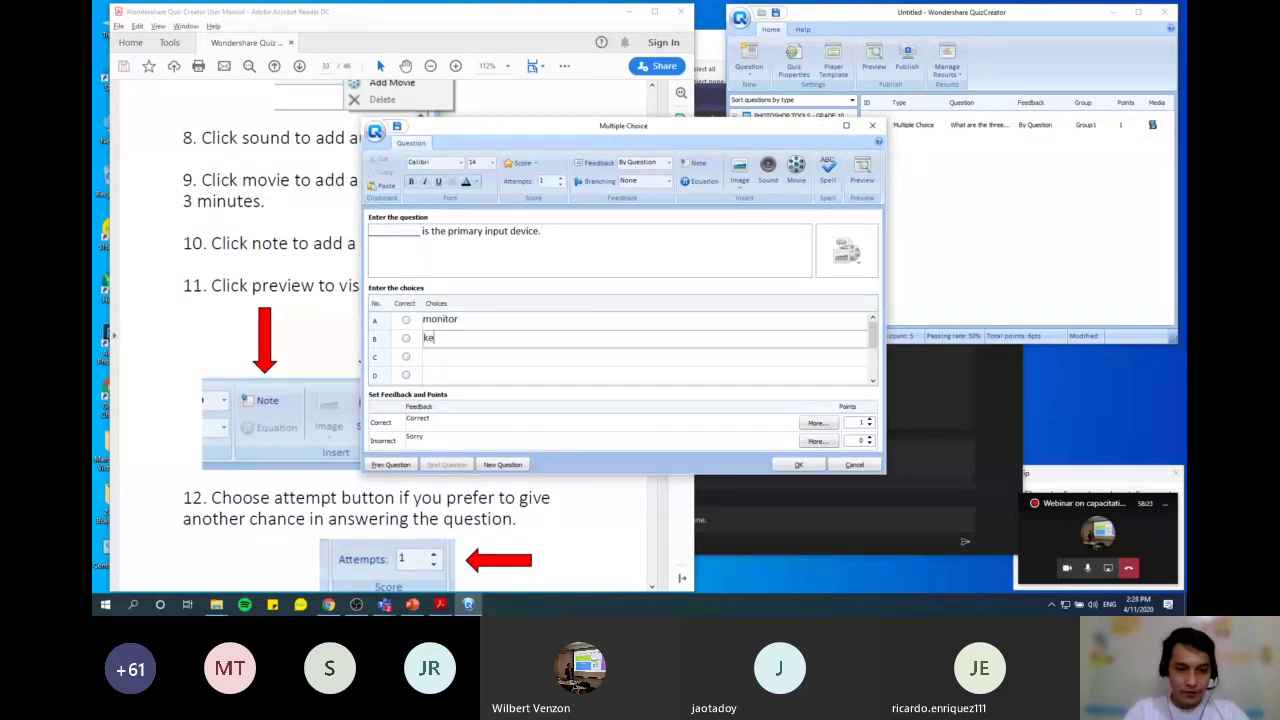
text(yboard)
key(Up)
text(mouse)
key(Return)
Enter "scanner" and "microphone" as choices C and D, and mark "keyboard" as the correct answer
click(483, 356)
text(scanner)
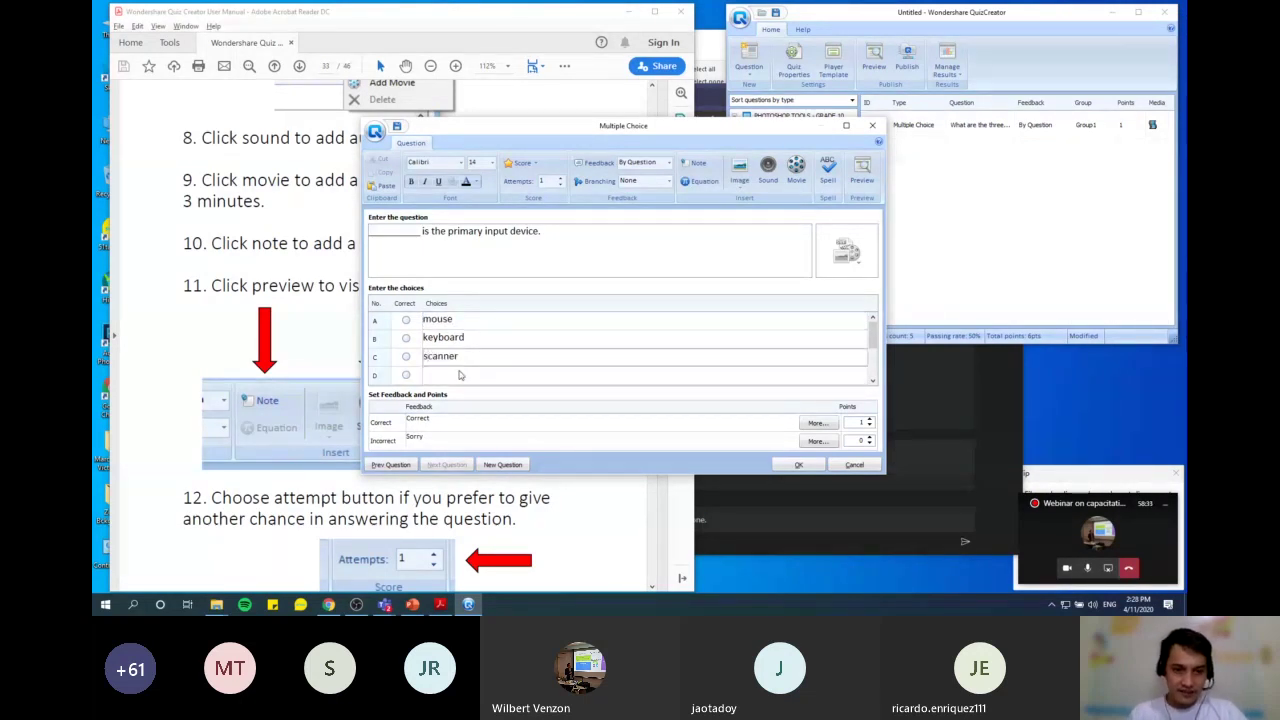
click(463, 376)
text(microphoe)
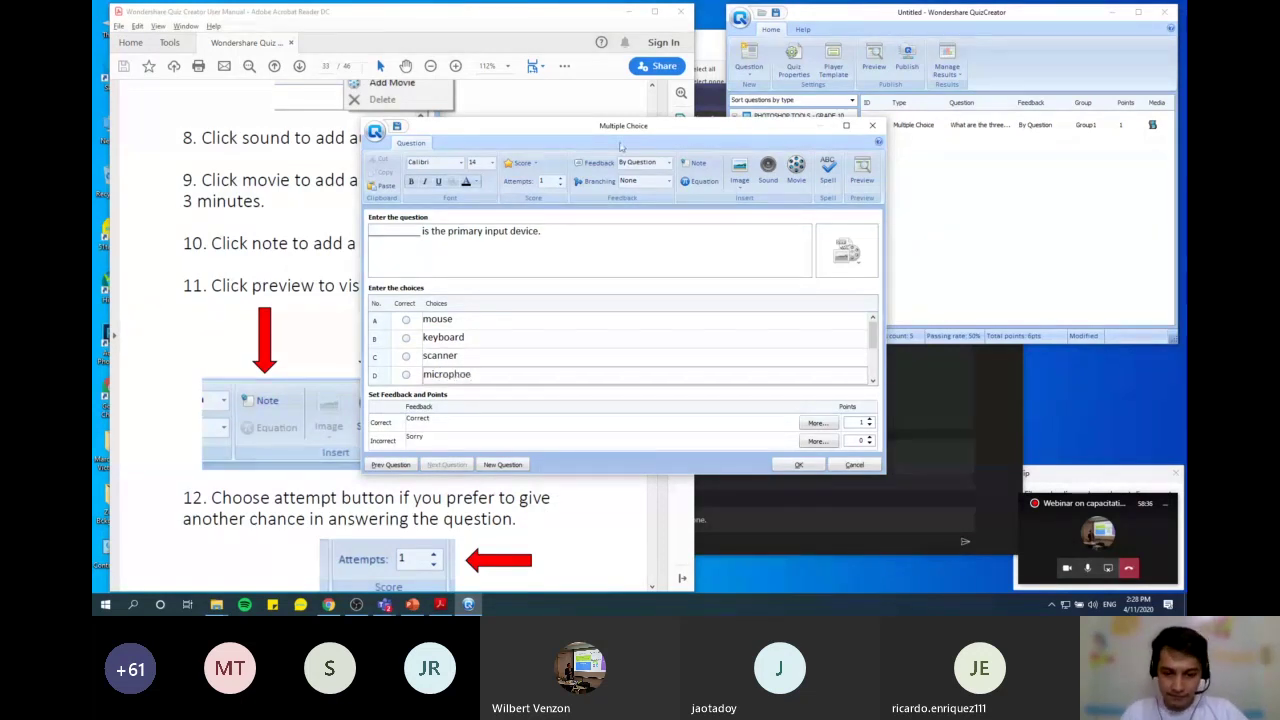
key(BackSpace)
text(ne)
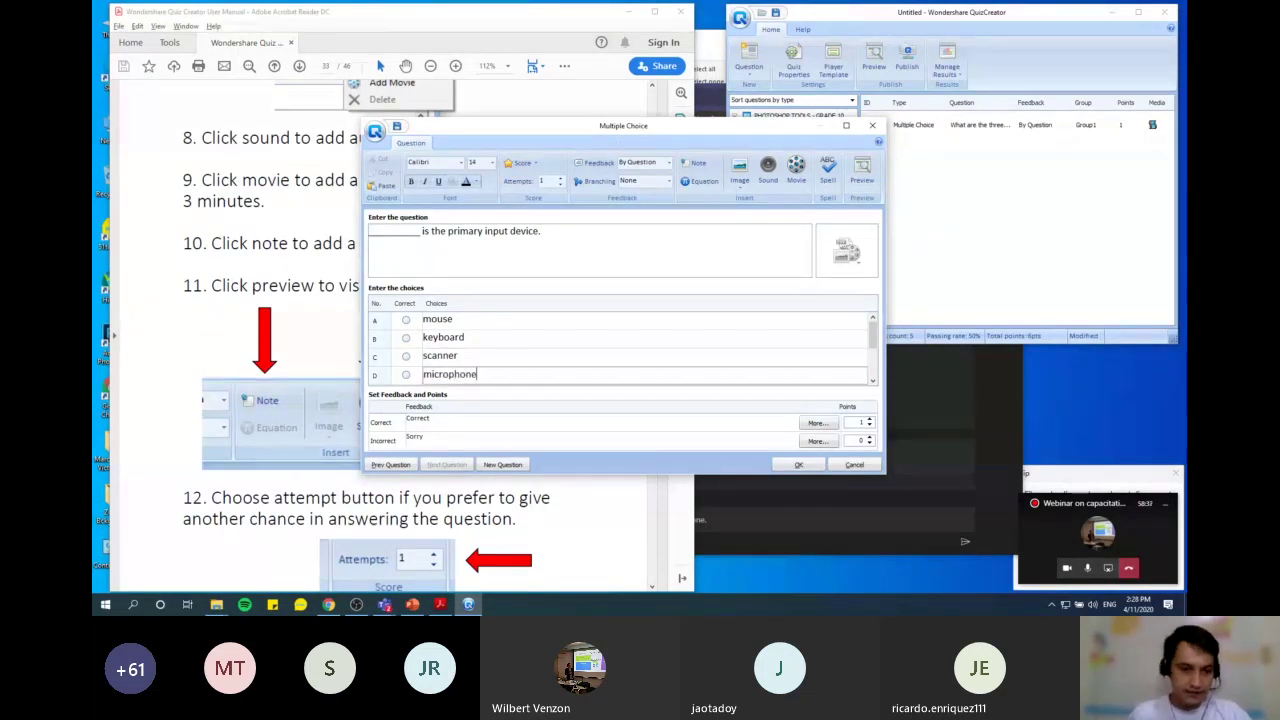
click(406, 339)
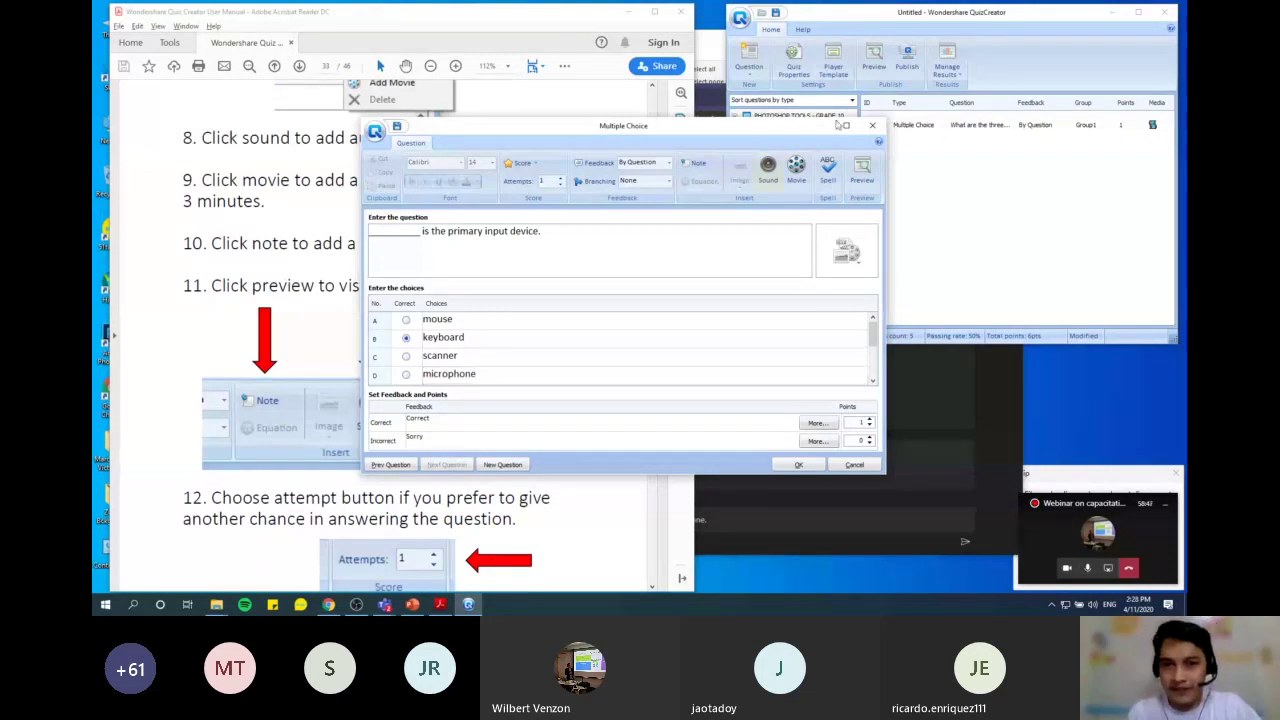
Add text-to-speech audio to the multiple-choice question and play it back
click(770, 168)
drag(797, 128, 862, 110)
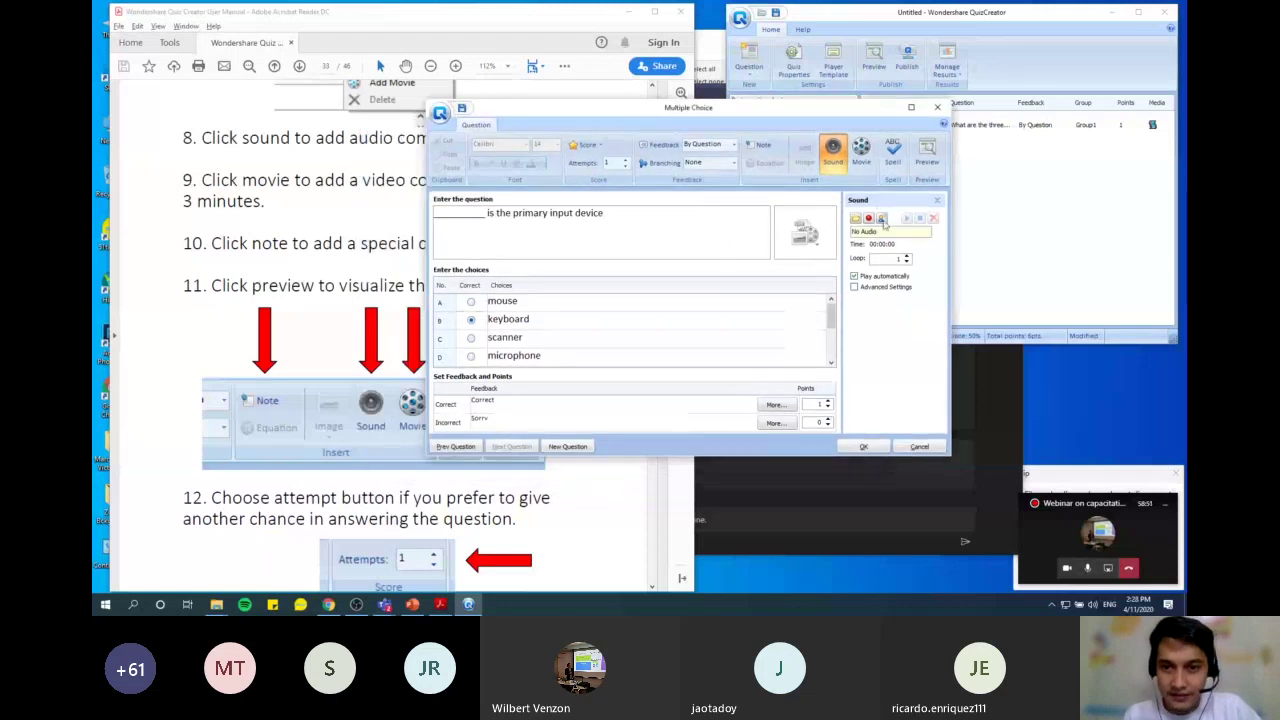
click(881, 219)
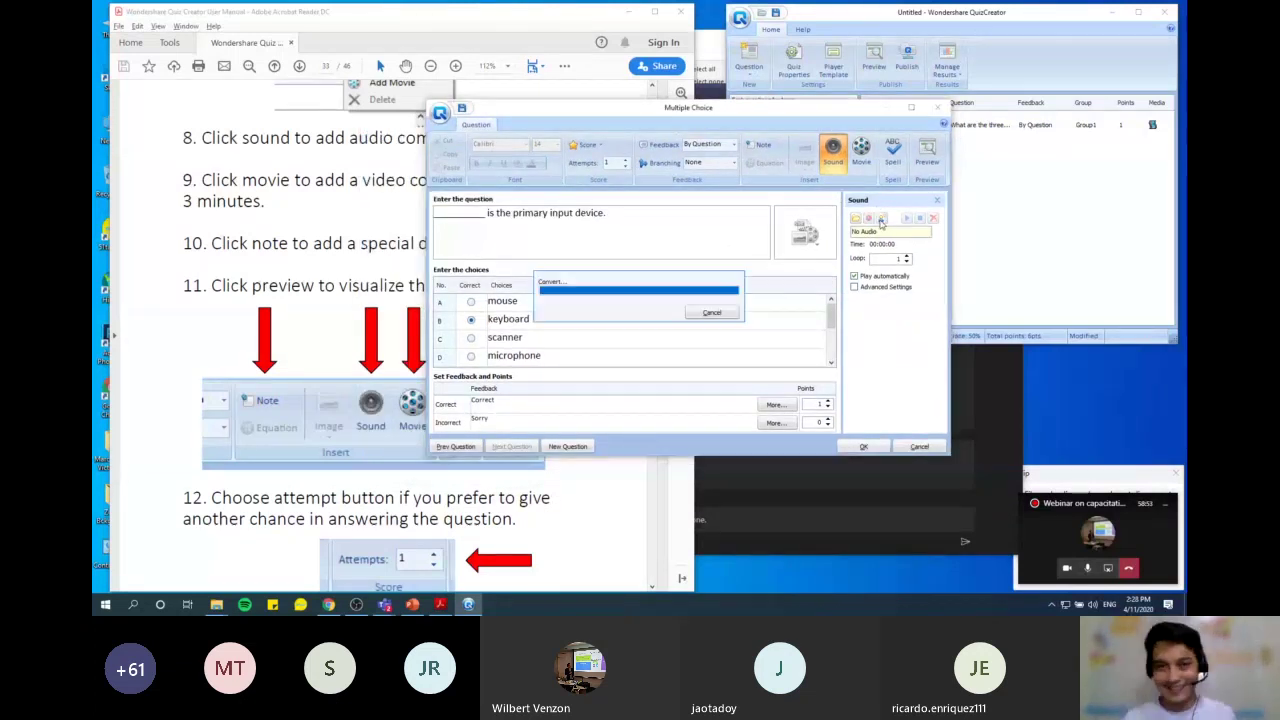
click(905, 219)
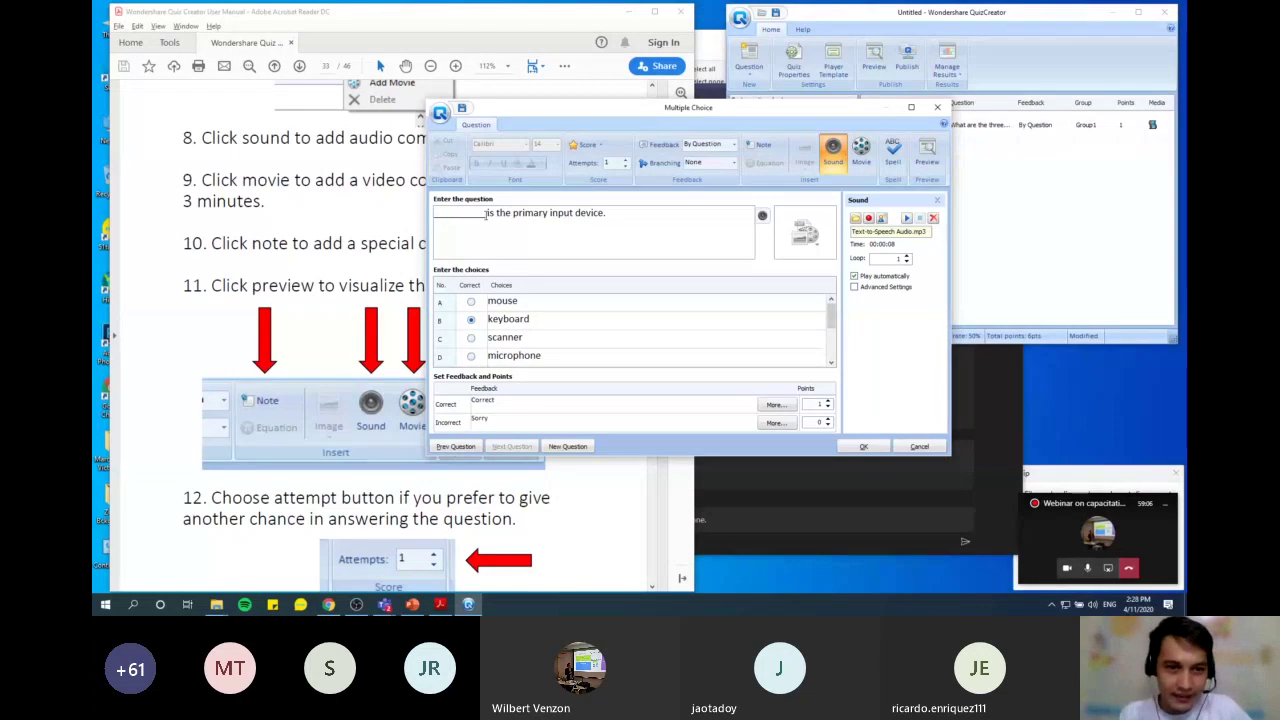
Replace the question's blank line with the word "blank" and regenerate its text-to-speech audio in place of the existing clip
drag(487, 214, 433, 213)
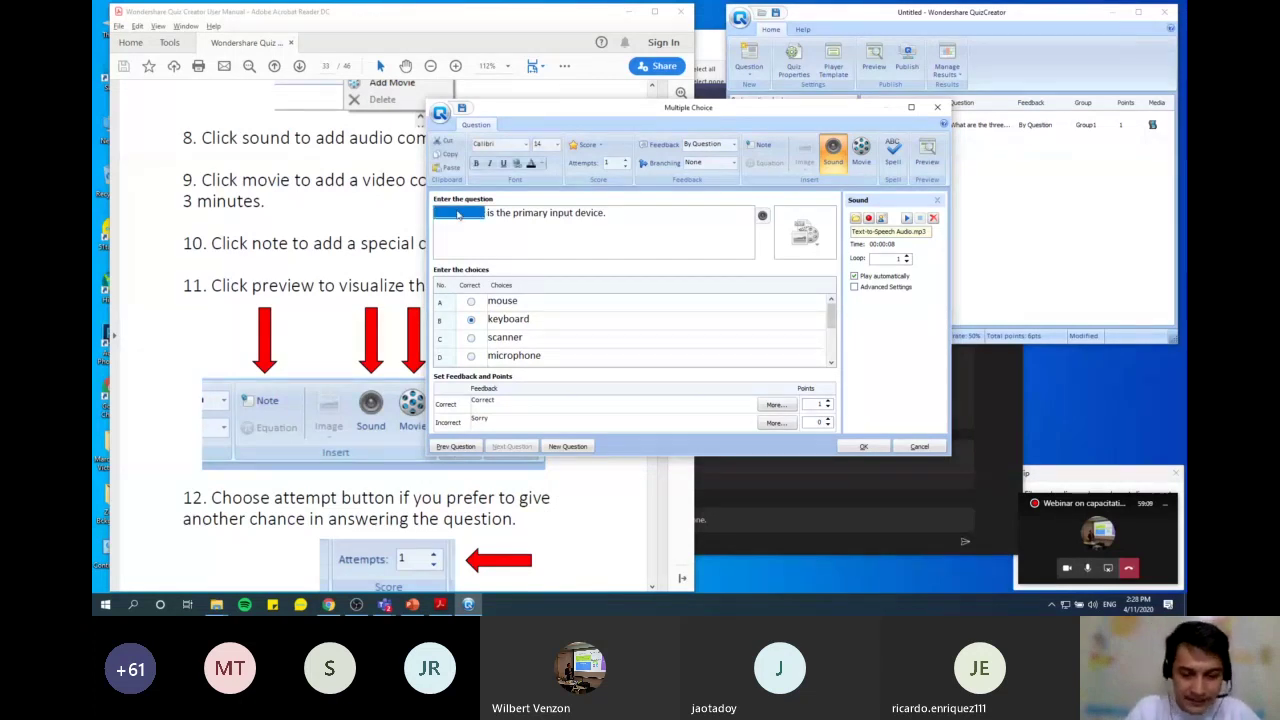
text(blan)
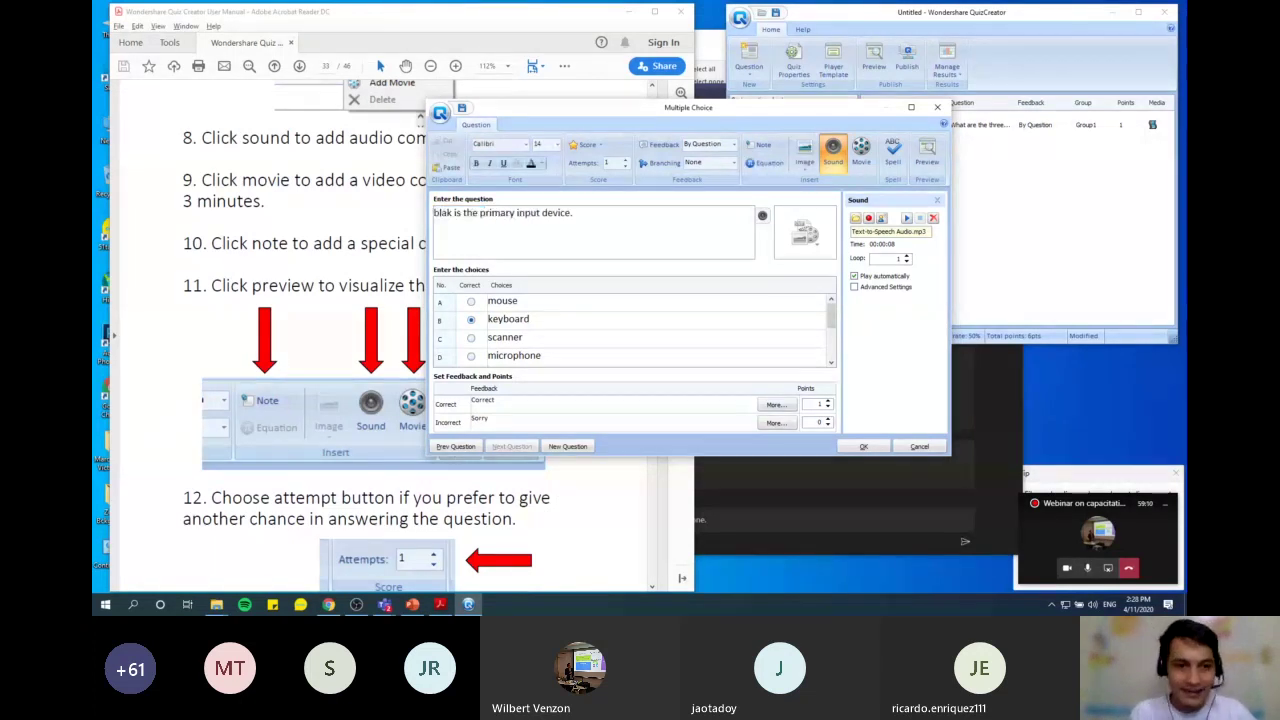
text(k)
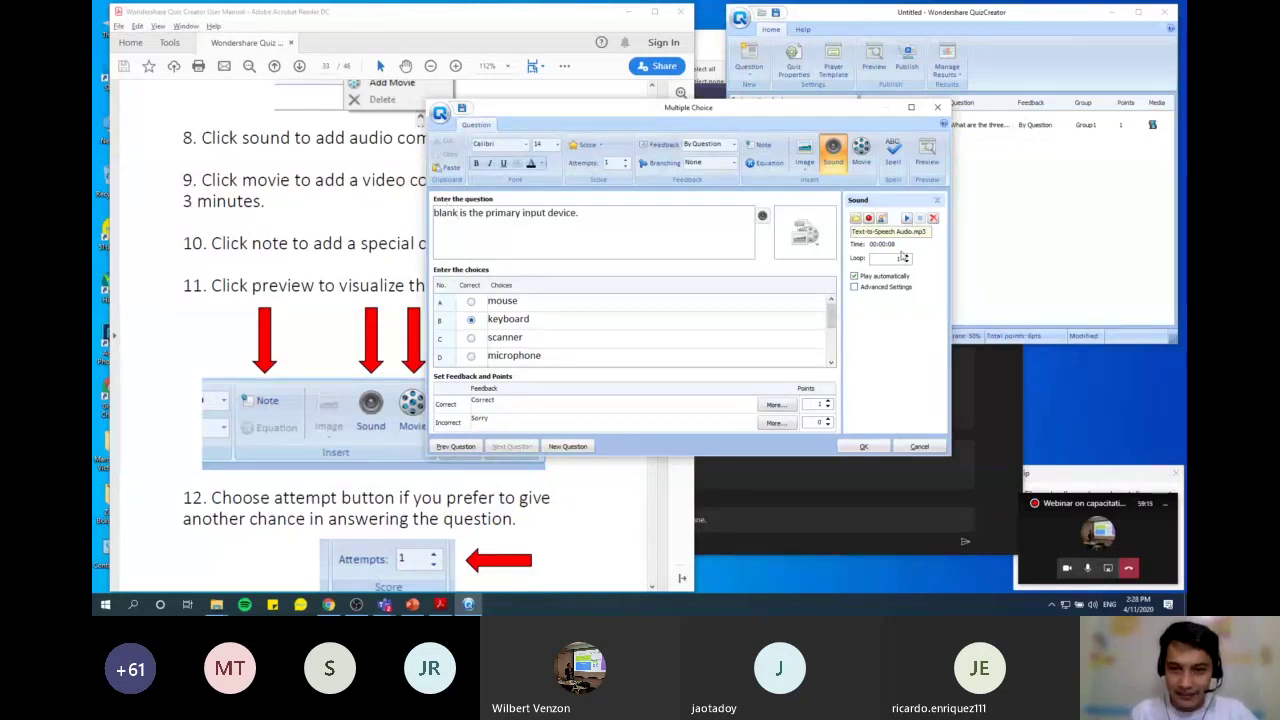
click(904, 256)
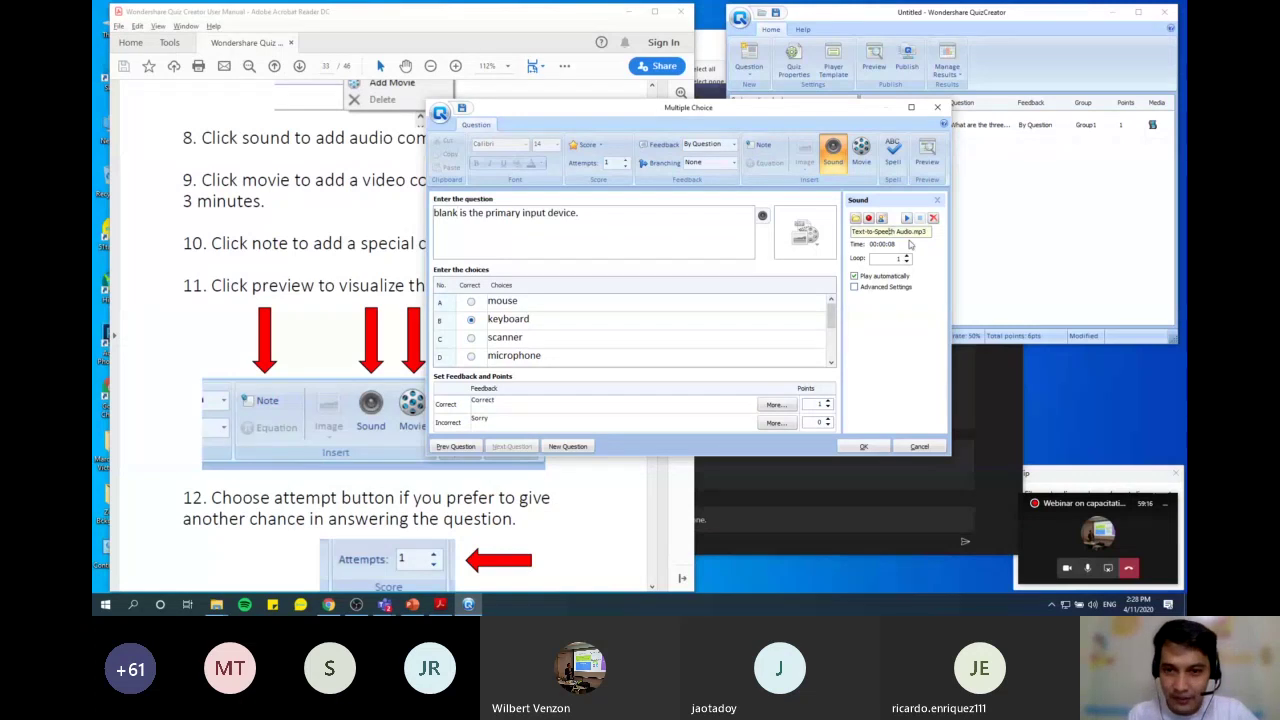
click(933, 218)
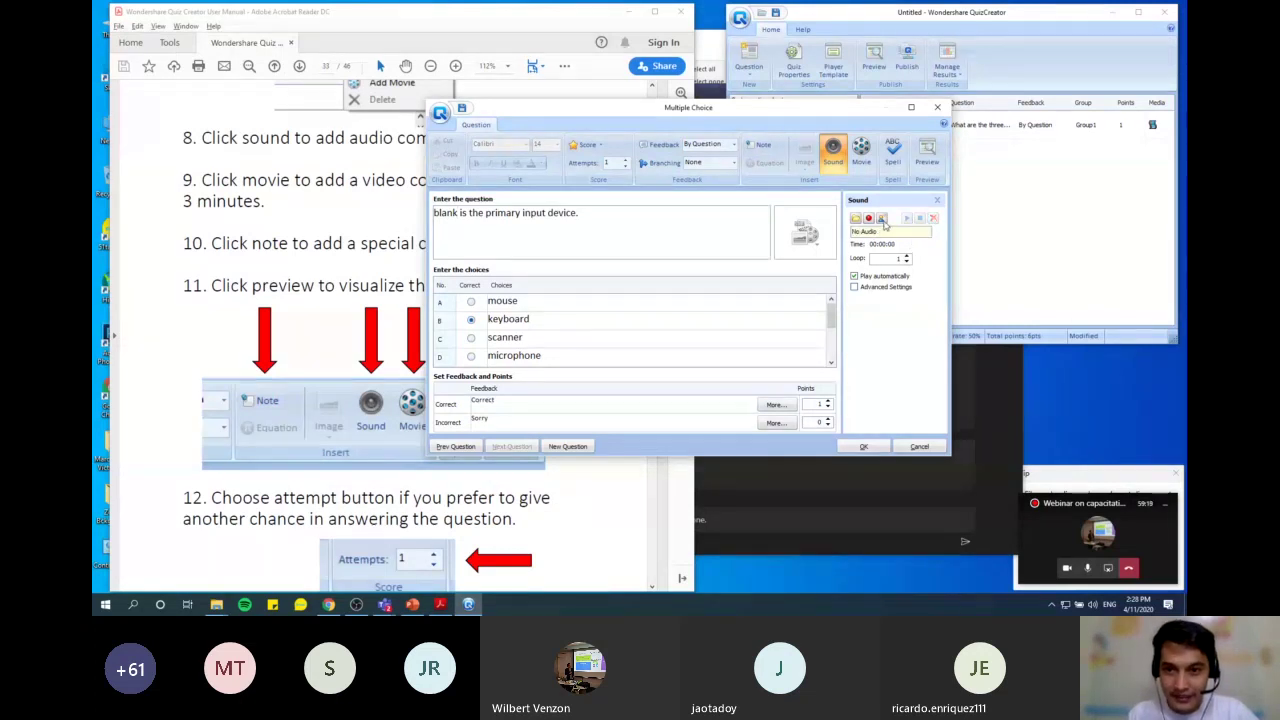
click(881, 219)
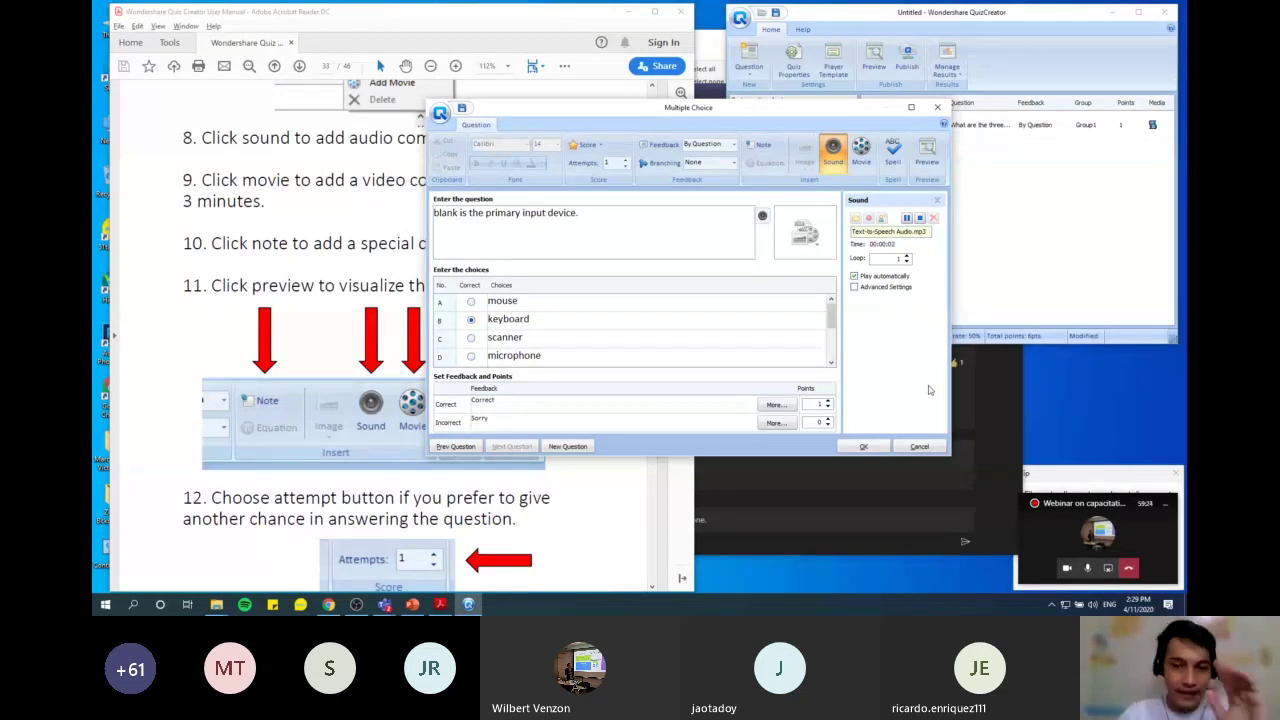
Replace the word "blank" at the start of the question with an underscore line
drag(461, 213, 437, 224)
key(BackSpace)
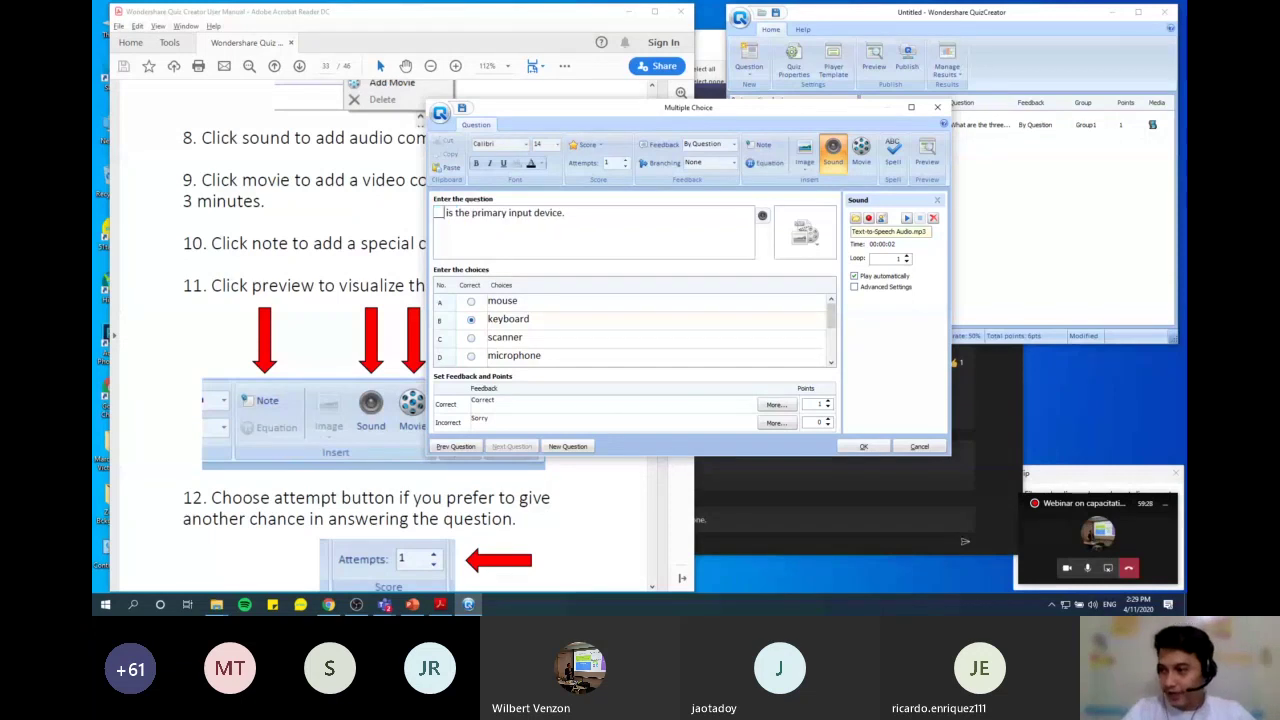
text(______)
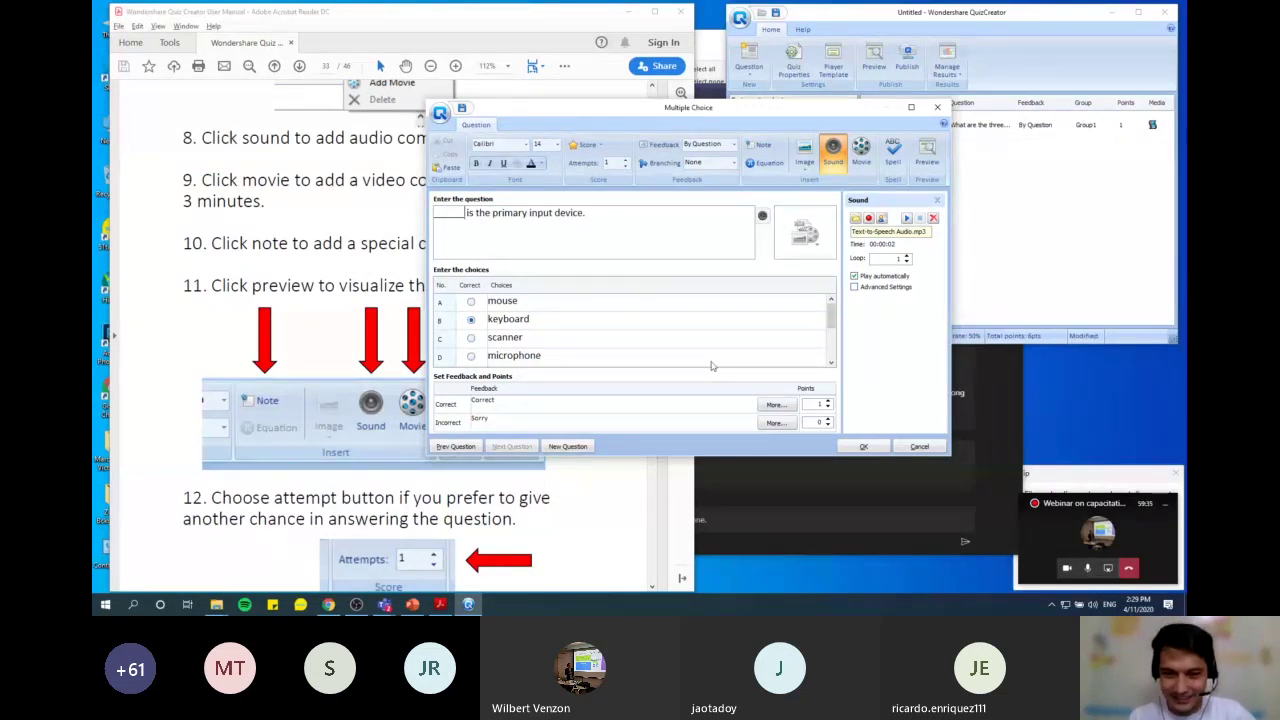
Switch to OBS and add a new Audio Output Capture source using the Plantronics USB speakers as its device
mouse_move(357, 607)
click(357, 607)
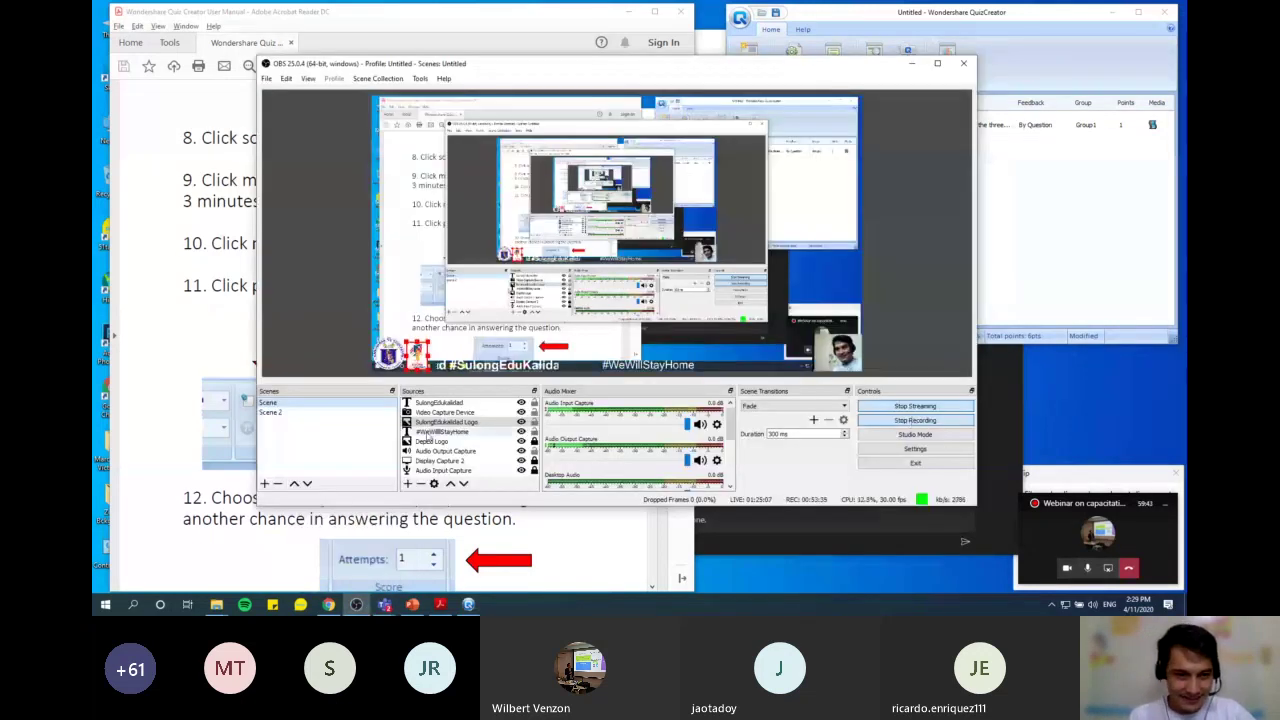
click(495, 470)
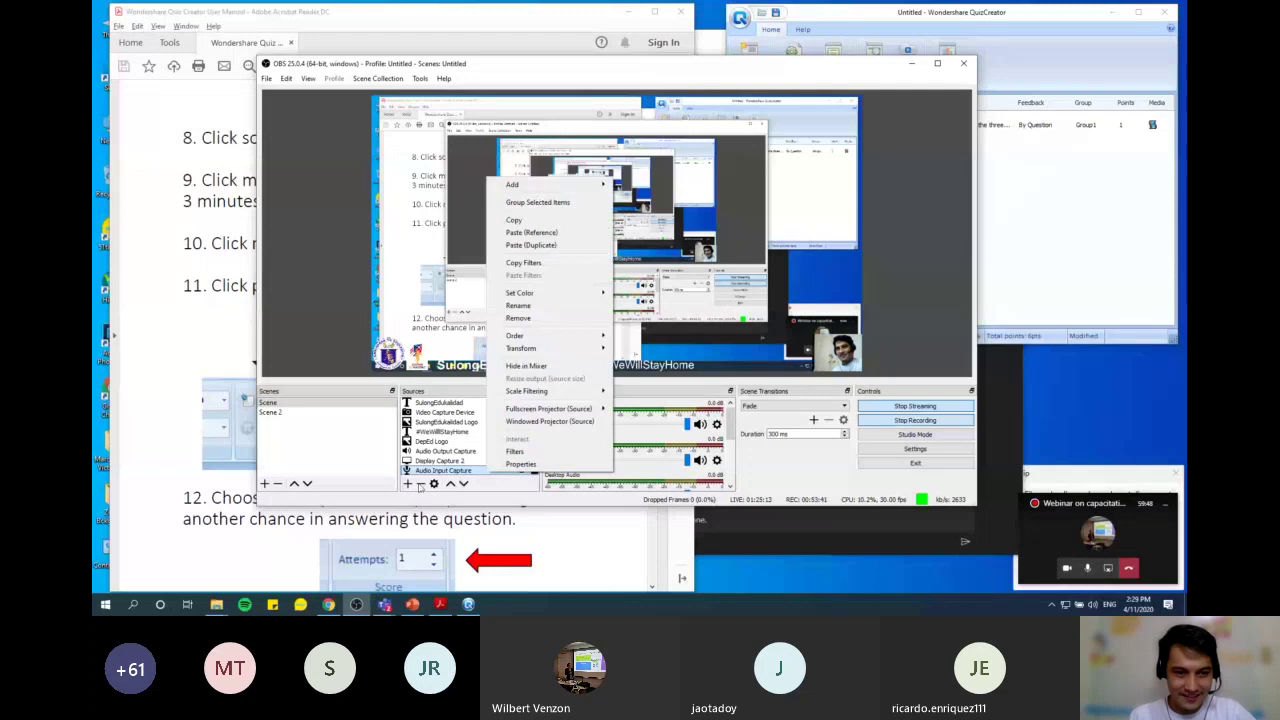
click(409, 485)
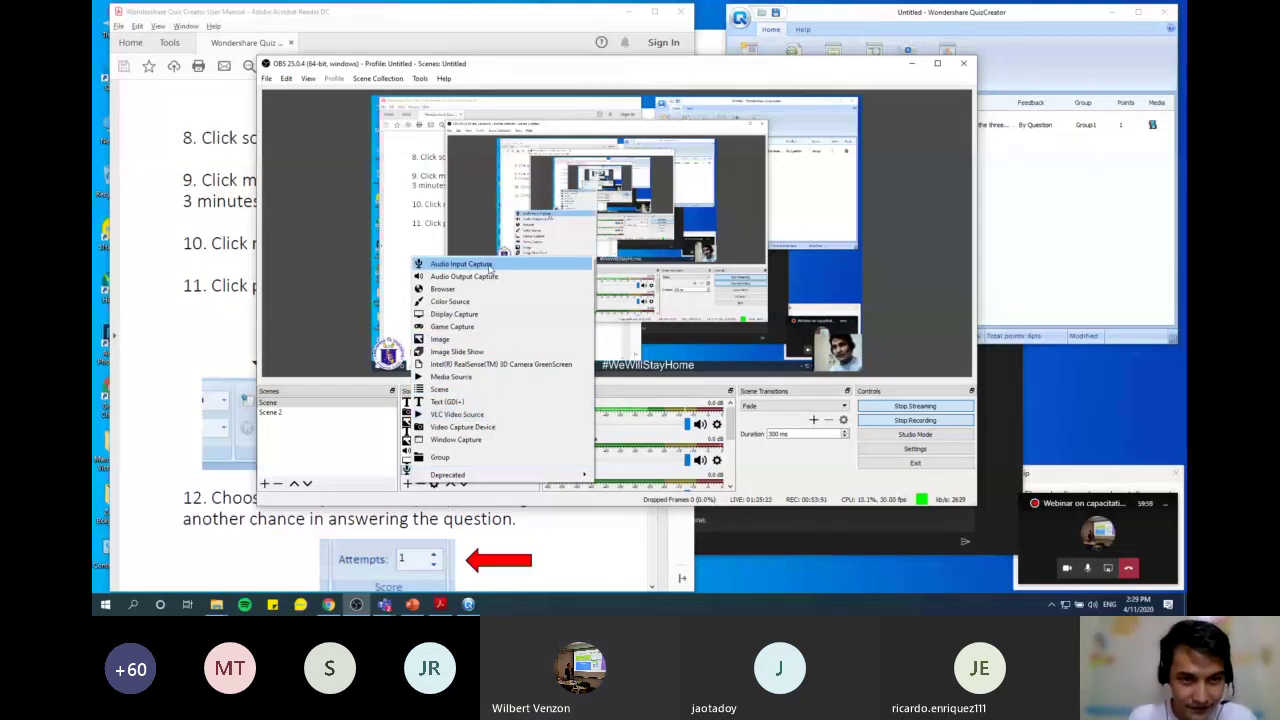
click(466, 276)
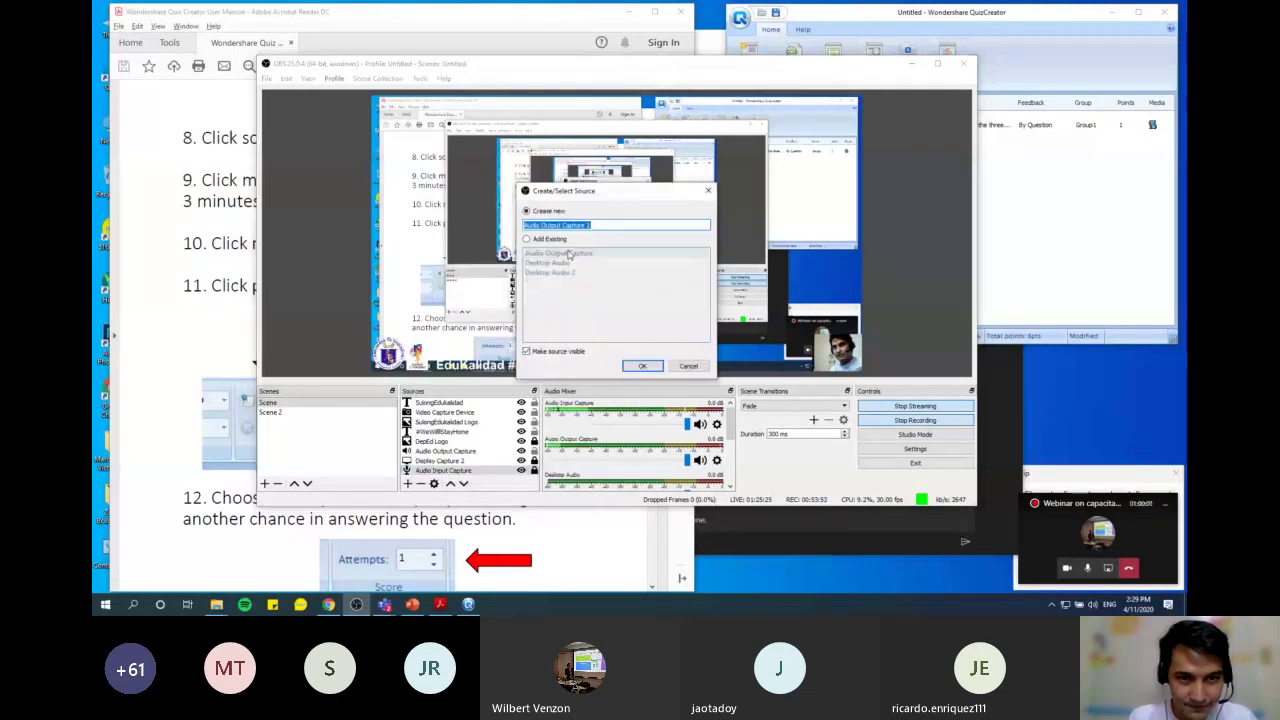
click(641, 366)
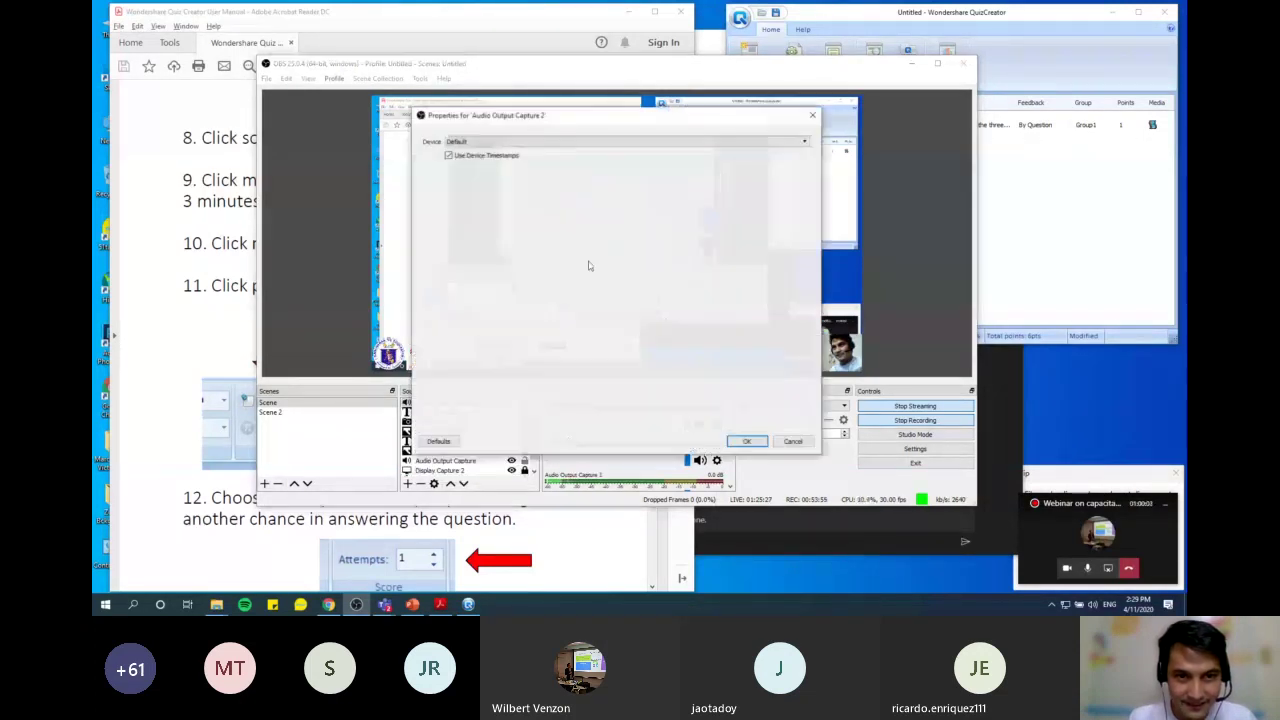
click(500, 141)
click(537, 170)
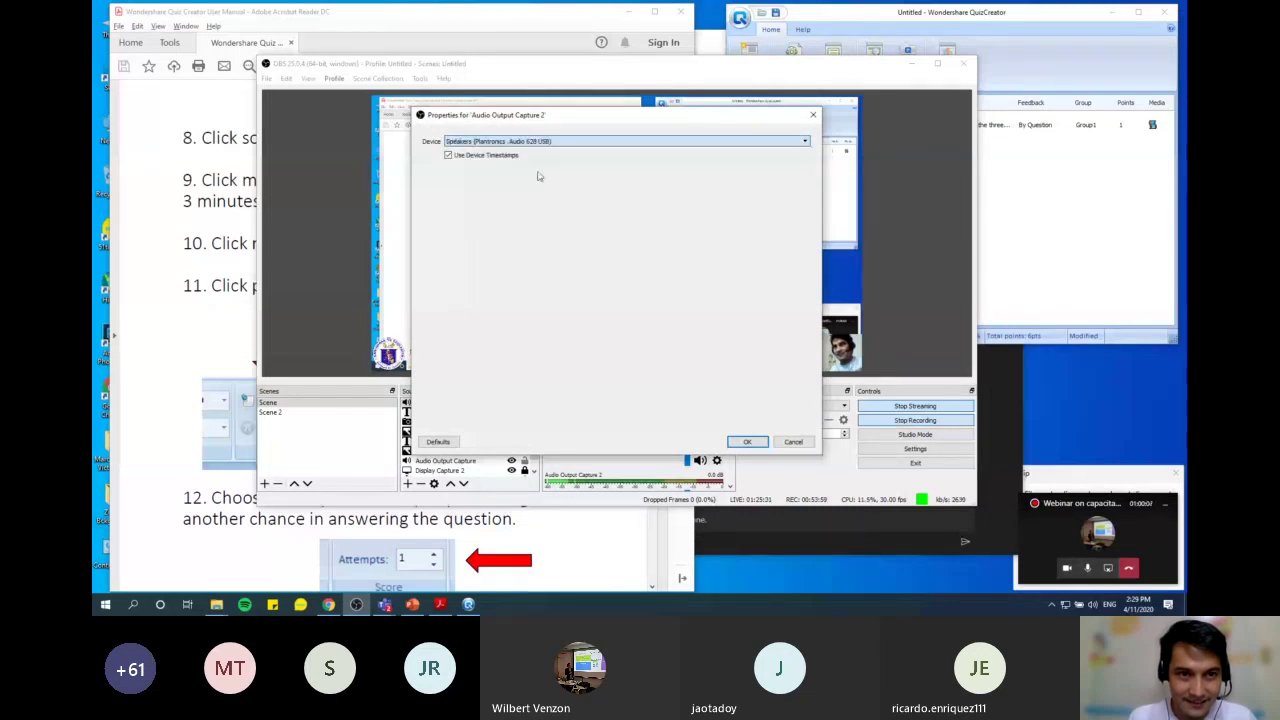
click(747, 441)
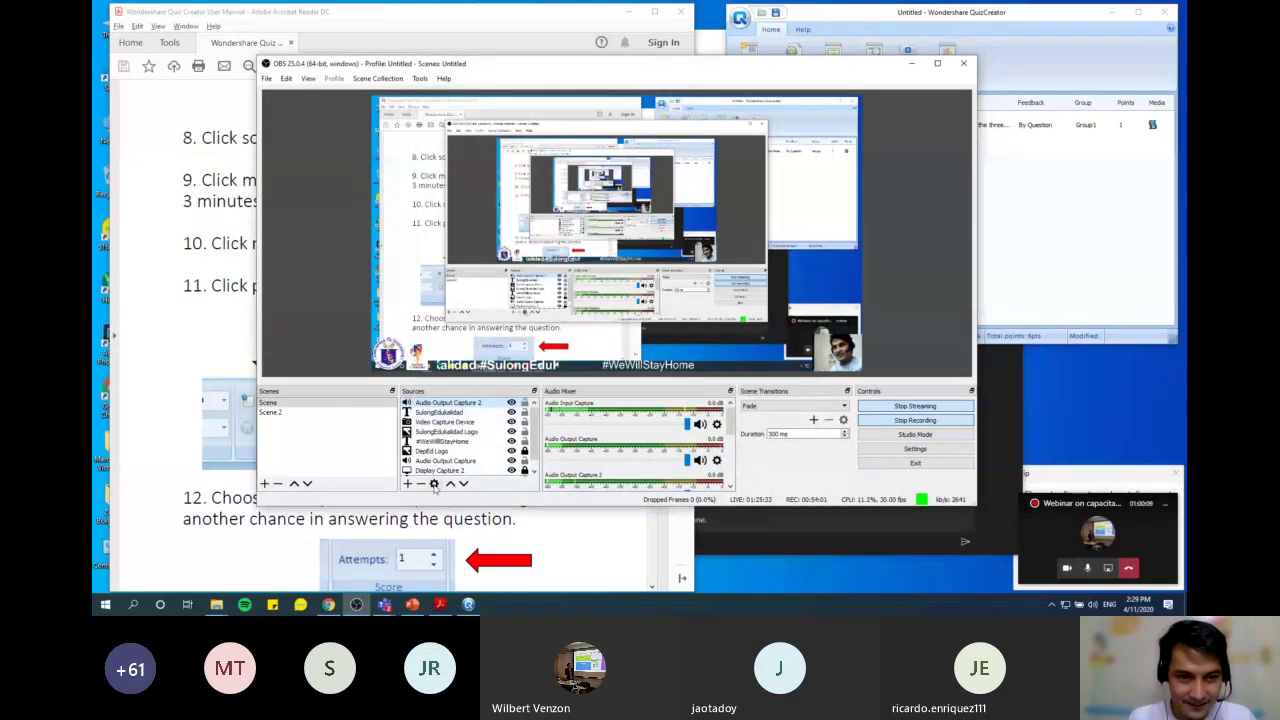
Add a new Audio Input Capture source using the Plantronics USB microphone, and minimize OBS
click(407, 483)
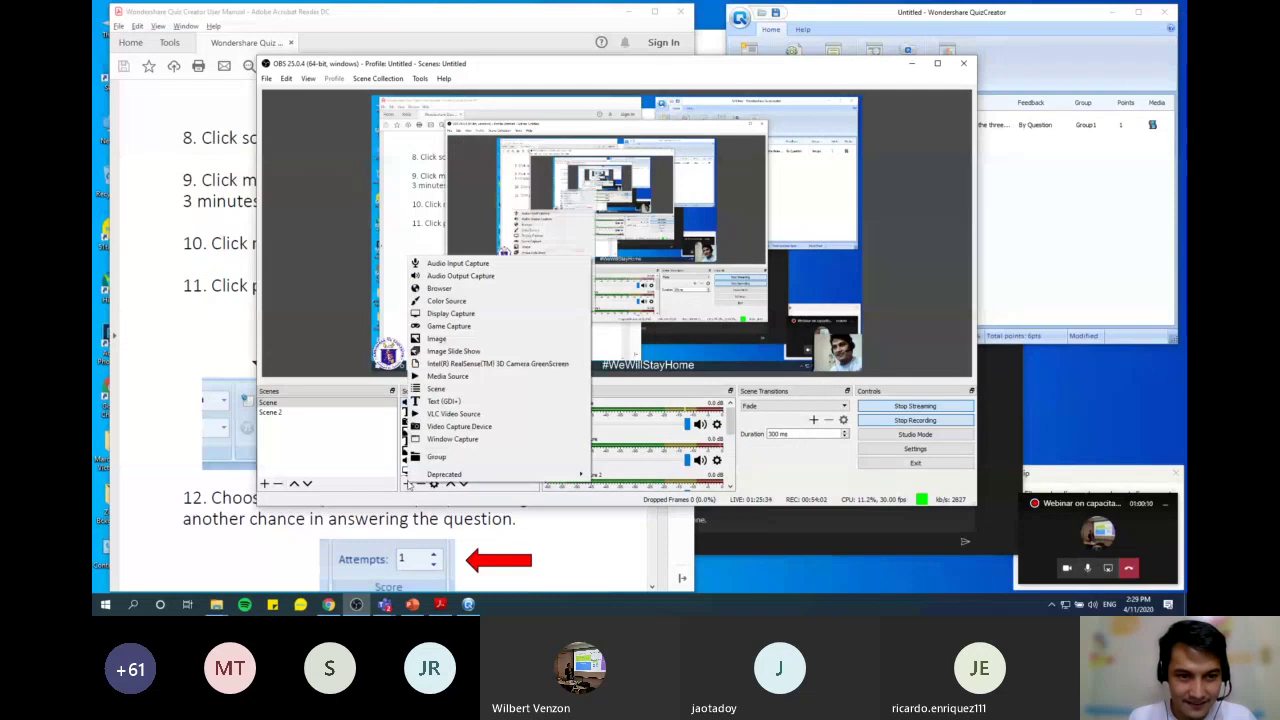
click(458, 263)
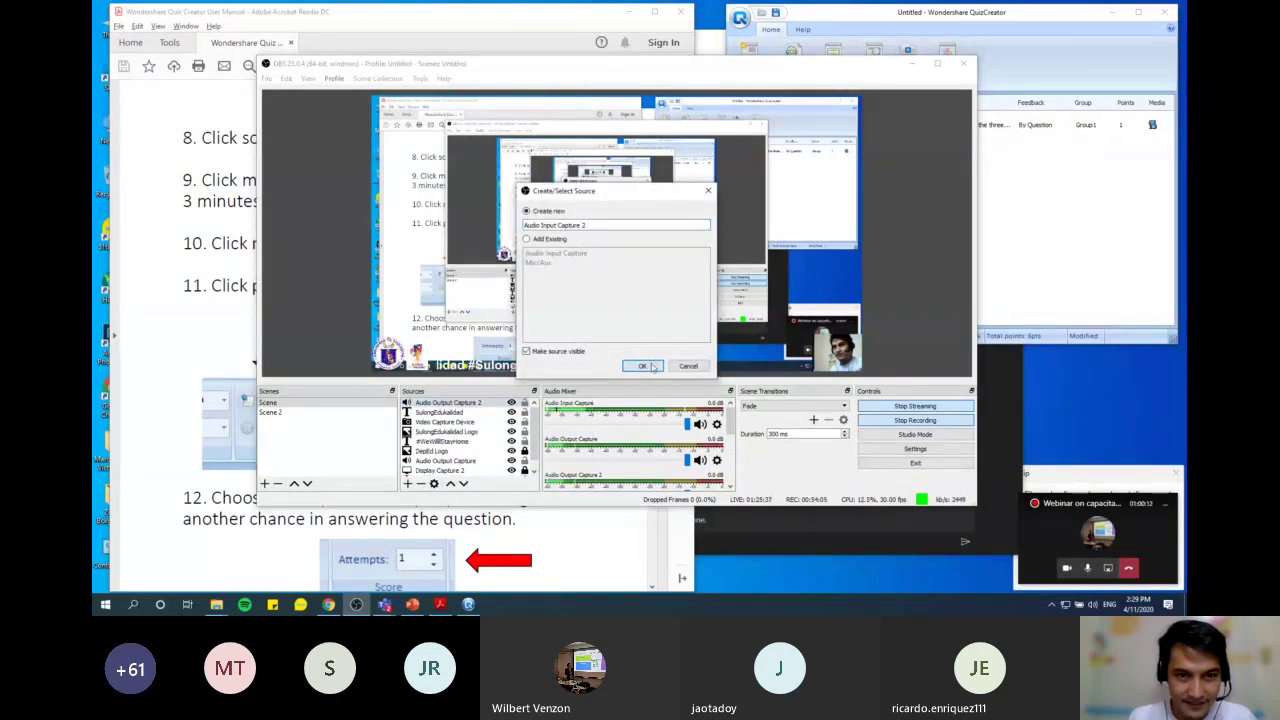
click(651, 367)
click(555, 142)
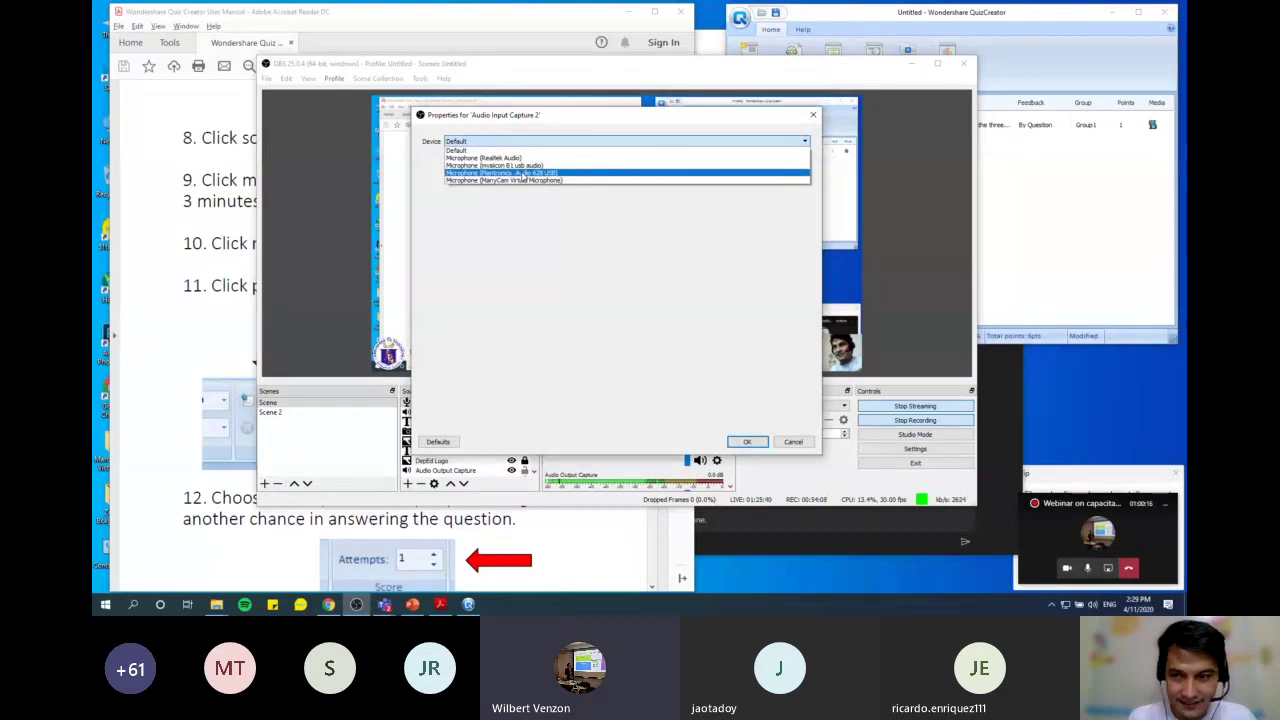
click(525, 173)
click(747, 442)
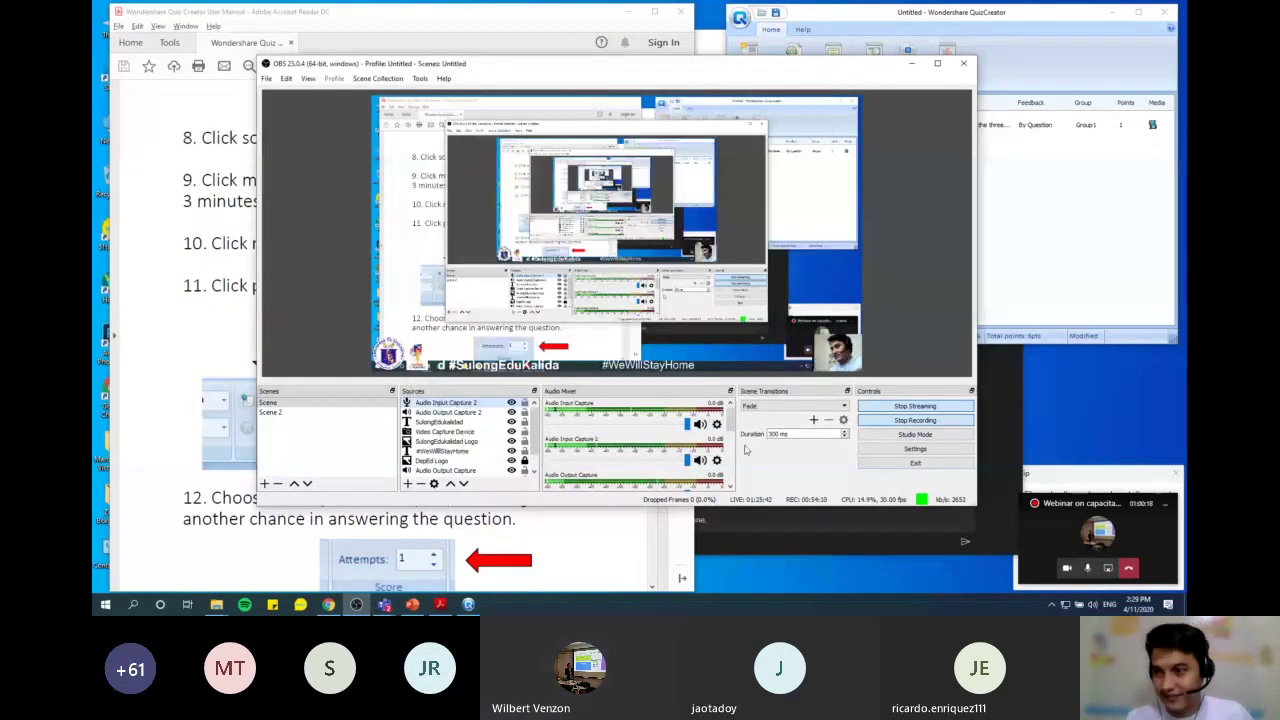
click(912, 64)
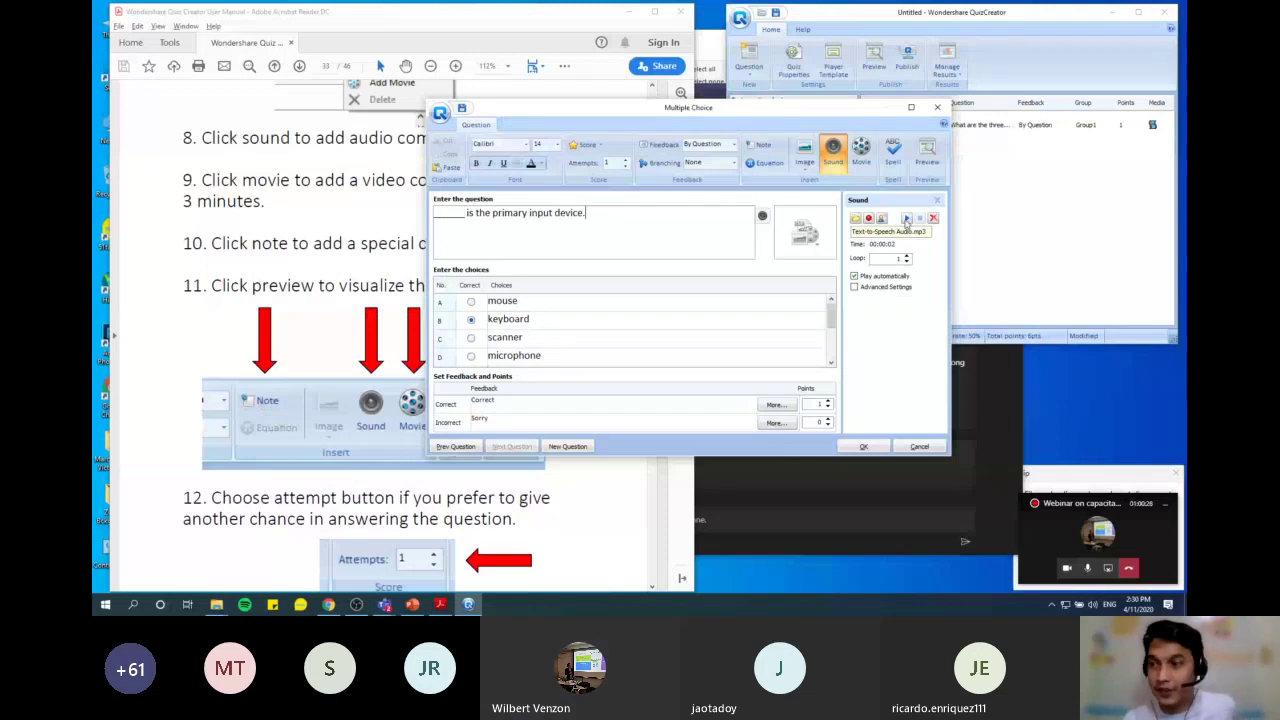
Play back the multiple-choice question's text-to-speech audio and save the question to the quiz
click(907, 220)
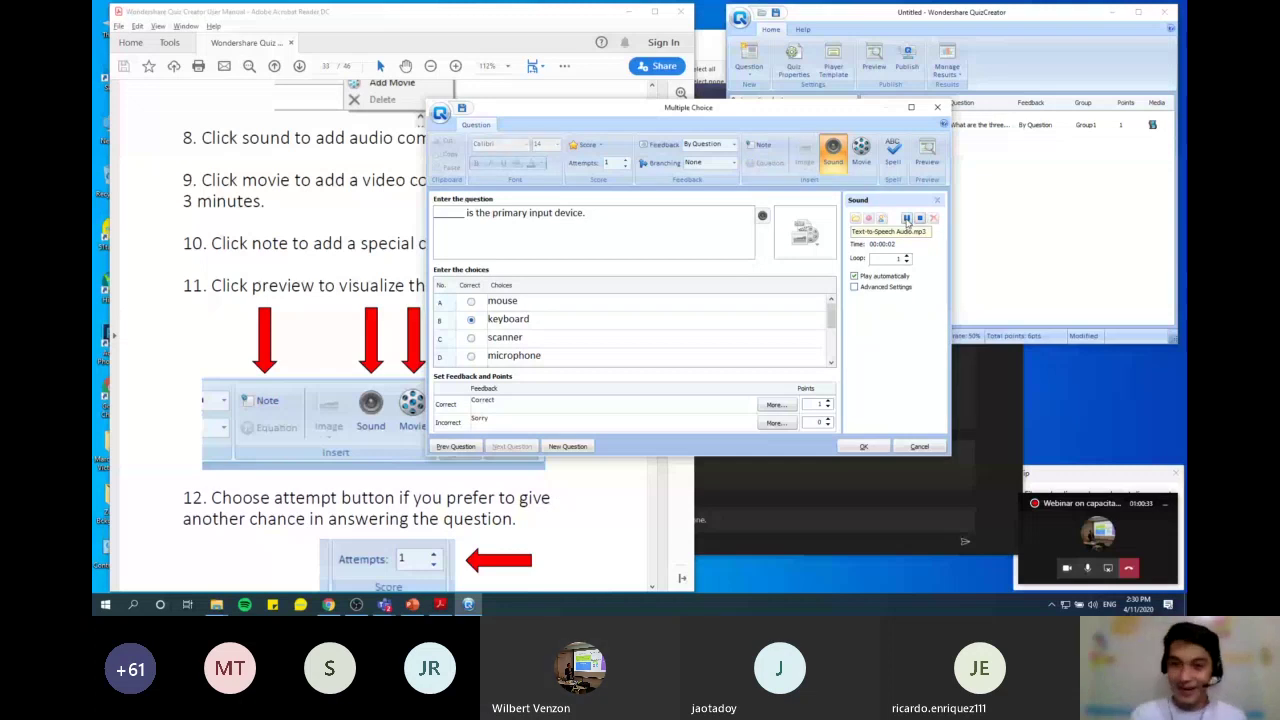
click(846, 447)
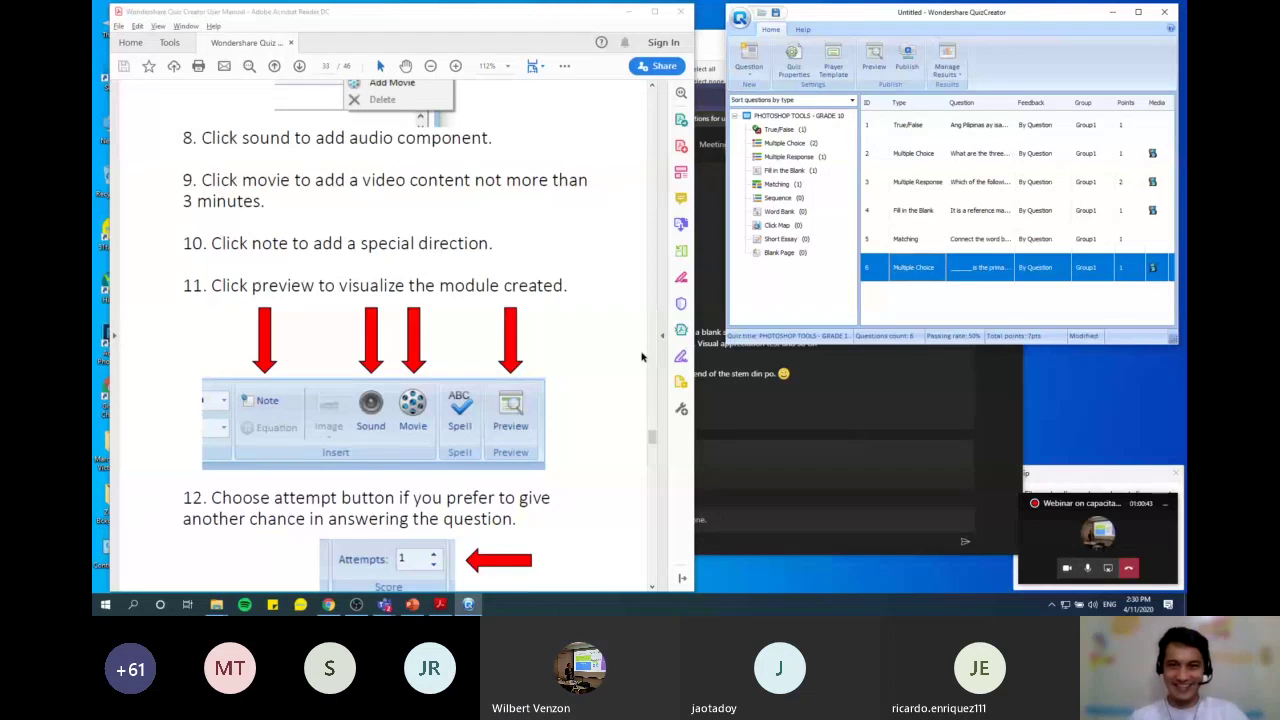
click(797, 294)
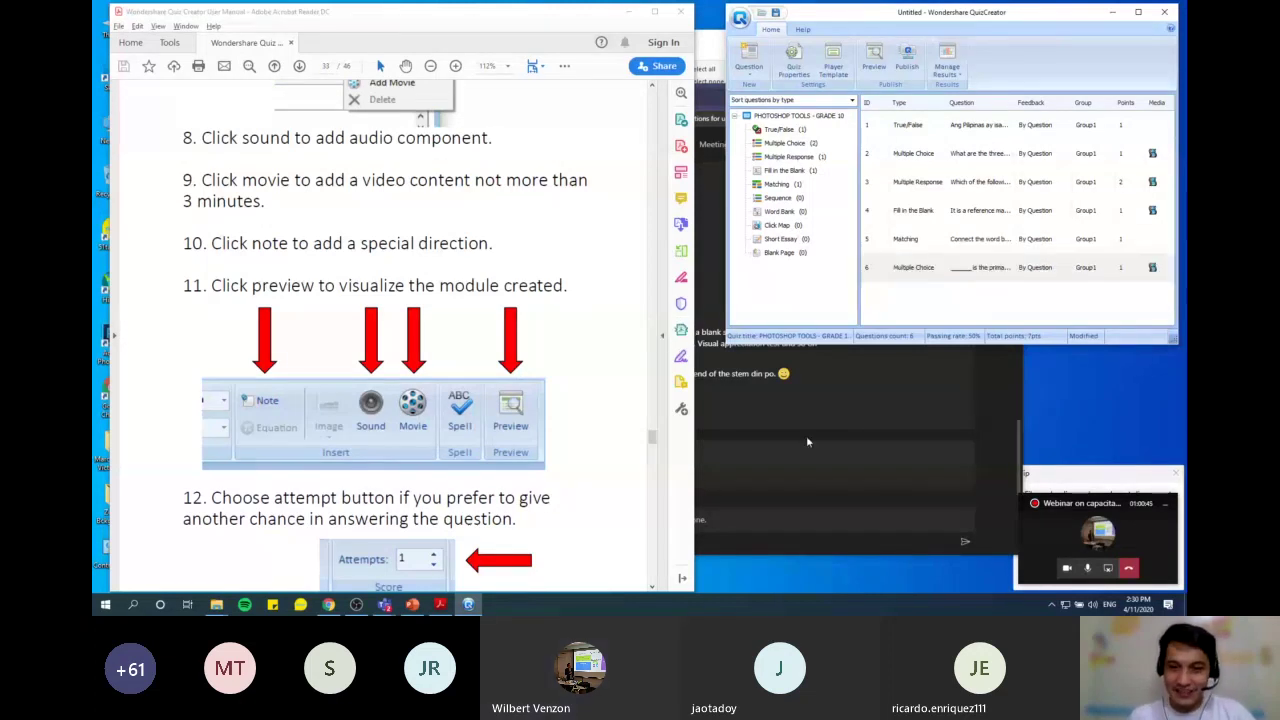
Check the webinar chat in Microsoft Teams for participants' replies and return to the question list in QuizCreator
click(808, 441)
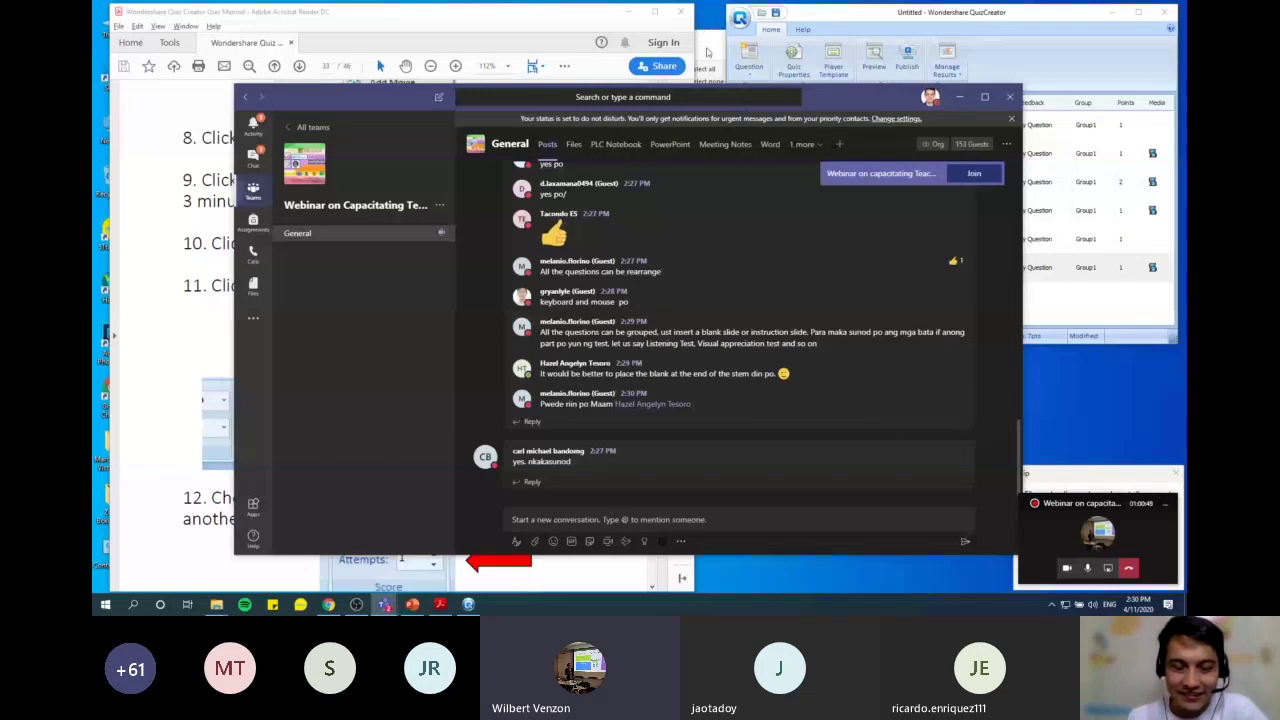
key(alt+Tab)
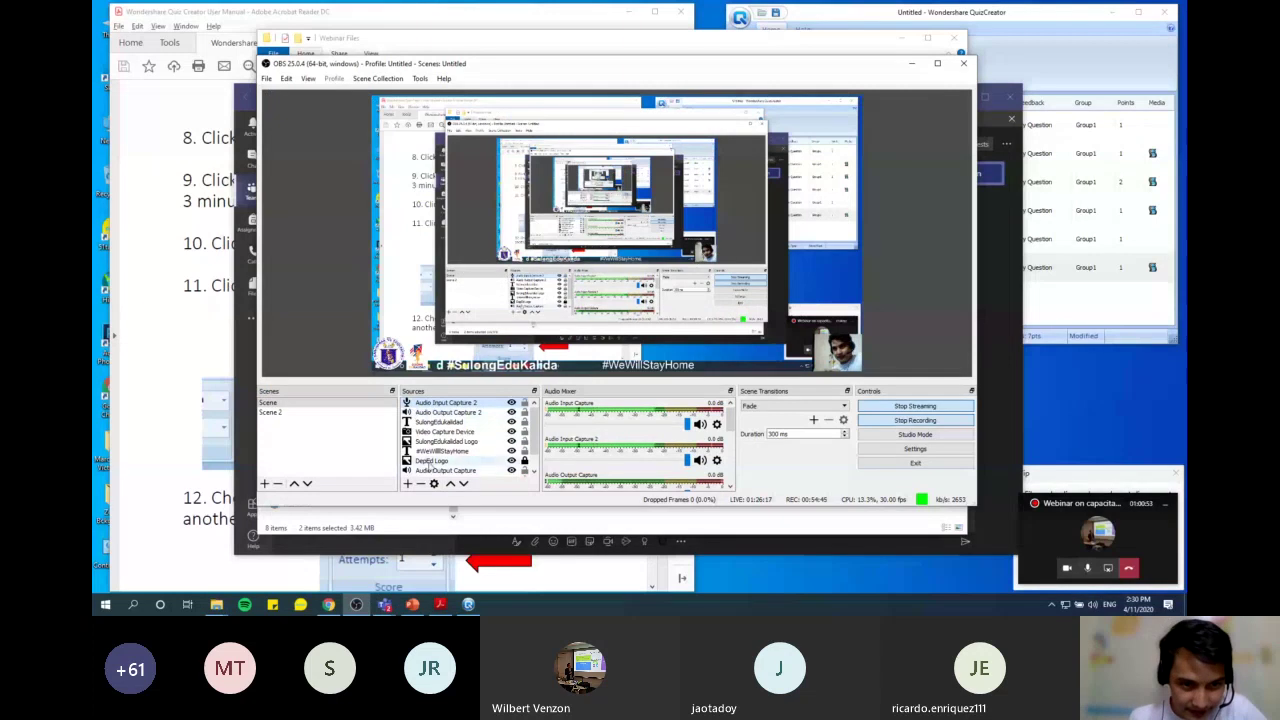
click(911, 63)
click(904, 38)
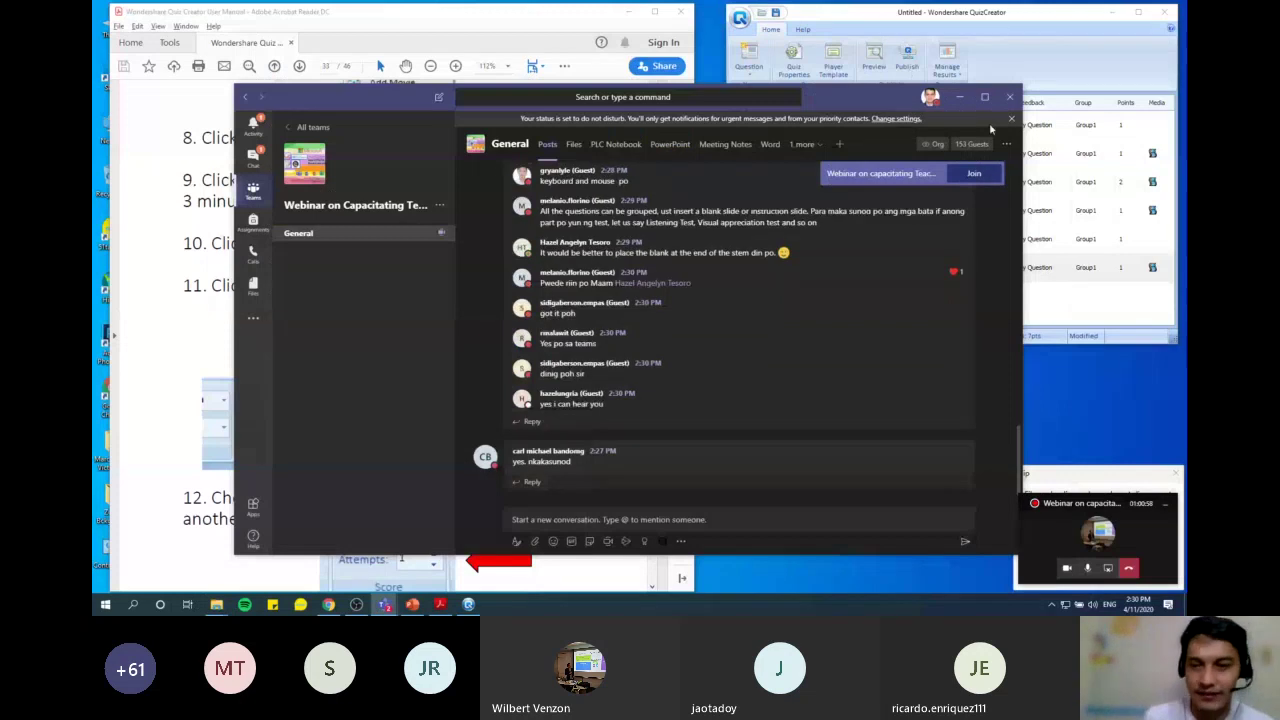
click(1093, 321)
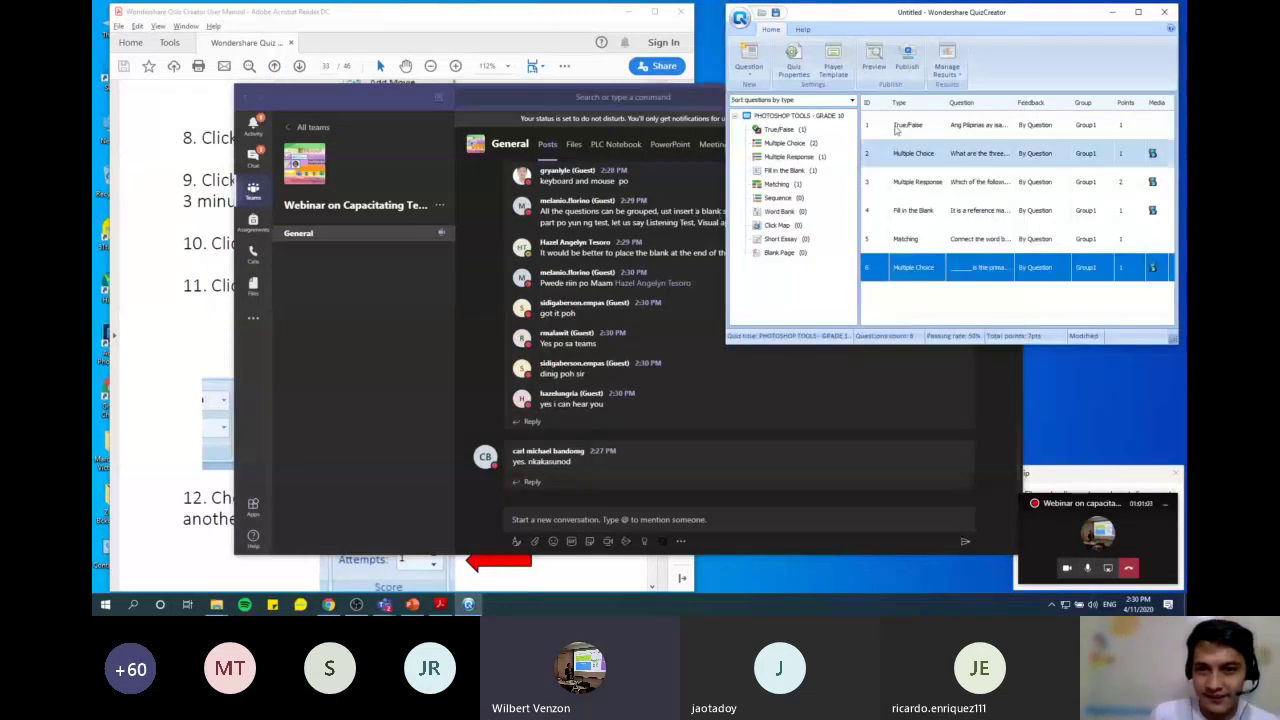
Find the Sequence Activity section in the PDF user manual and open a new Sequence question in QuizCreator
click(166, 272)
scroll(251, 347, down, 15)
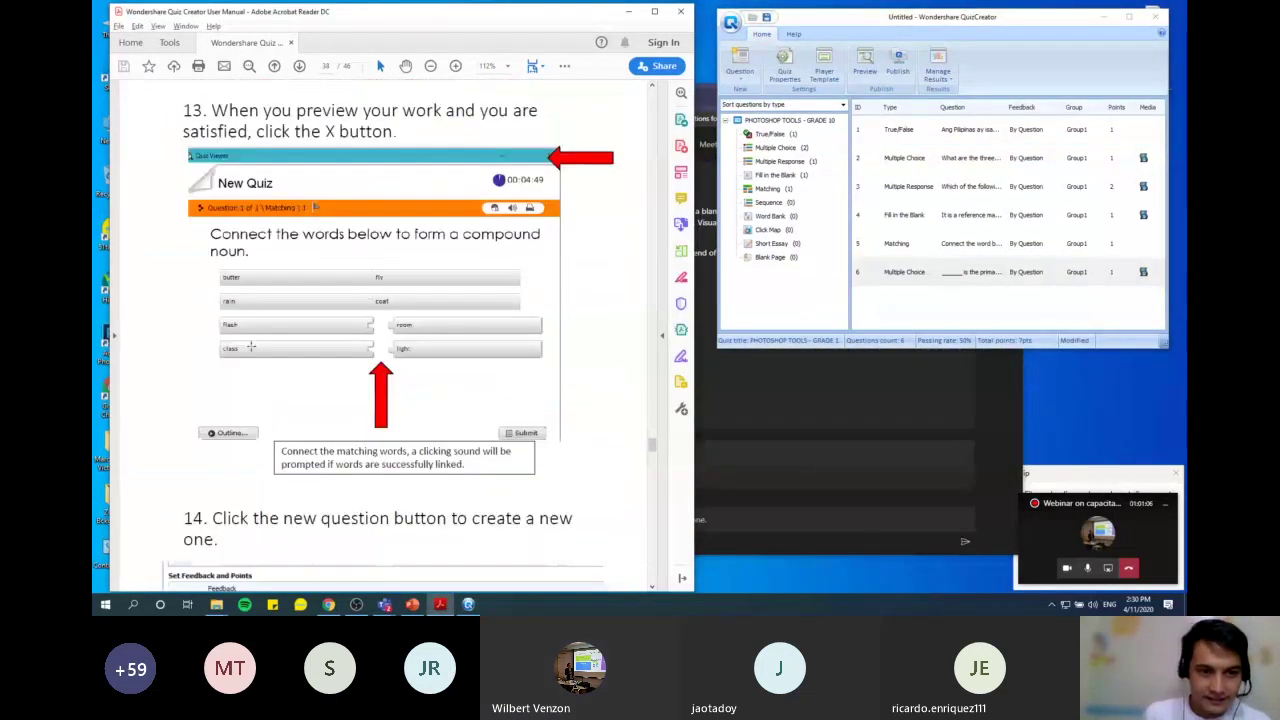
scroll(251, 347, up, 10)
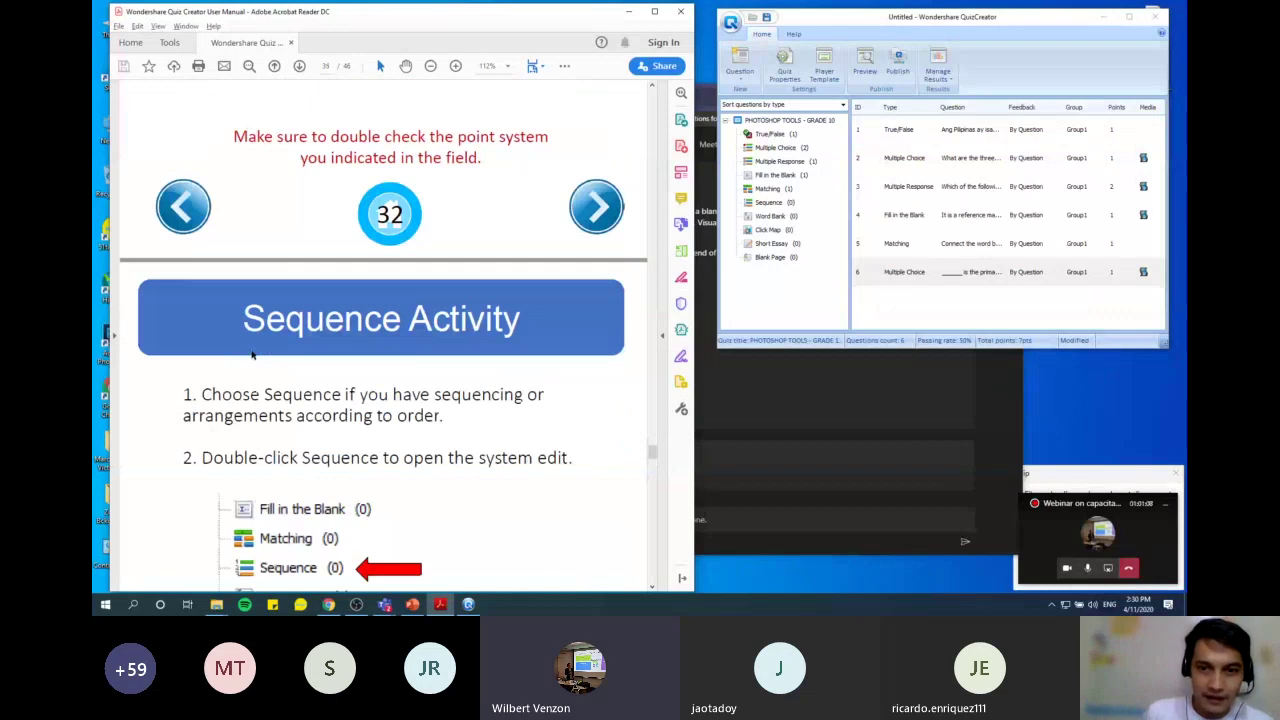
scroll(252, 354, down, 5)
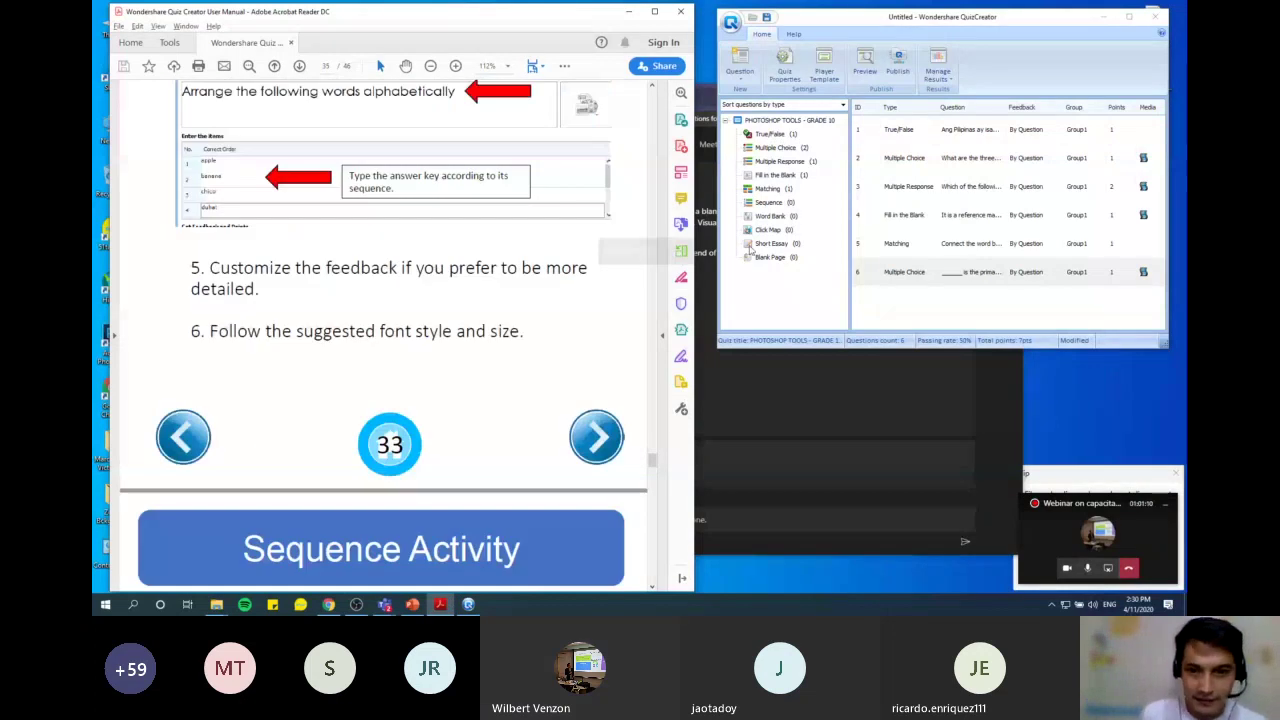
click(767, 203)
double_click(767, 205)
Read through the manual's Sequence Activity instructions on multimedia, preview, attempts, new question and previous question
scroll(530, 345, down, 5)
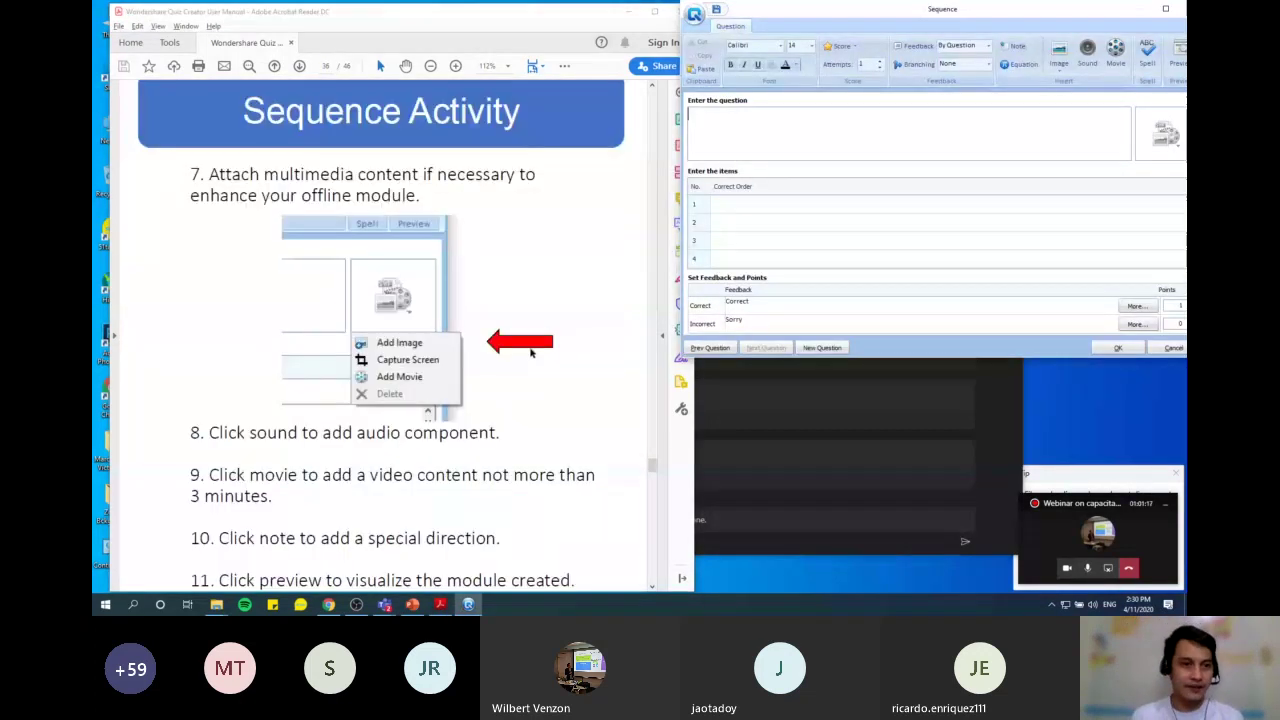
scroll(530, 345, up, 2)
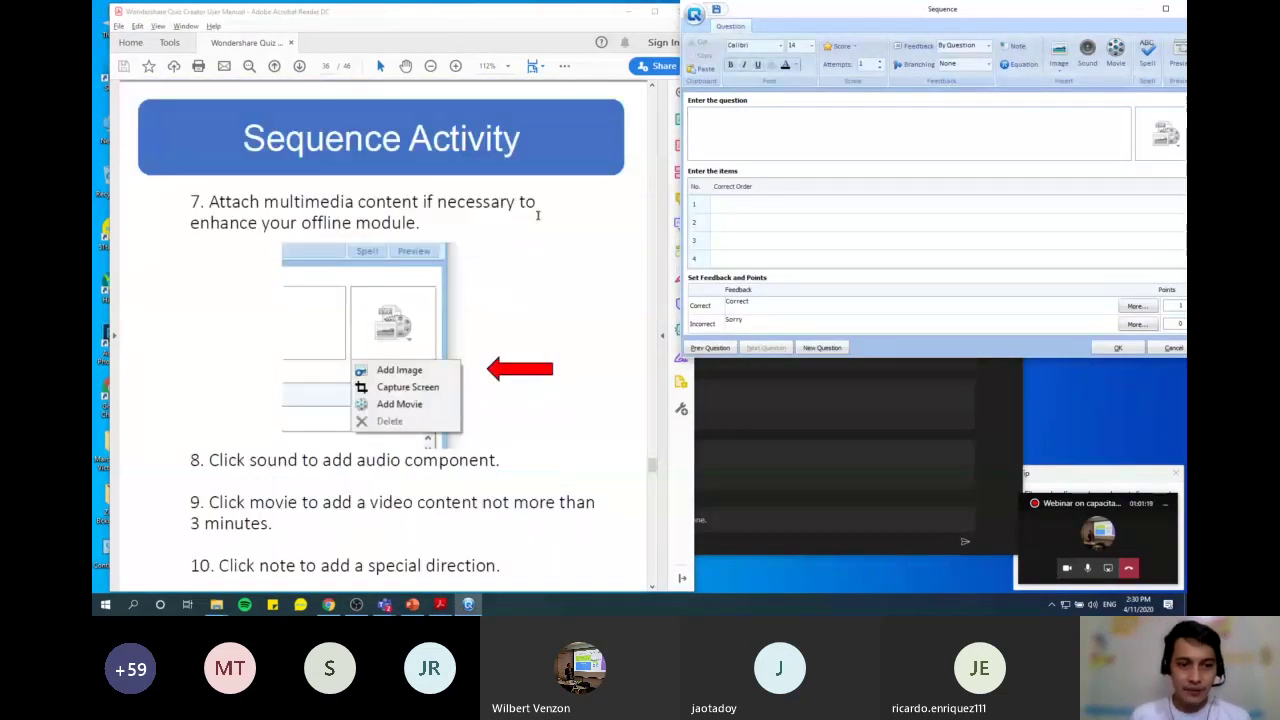
scroll(535, 230, down, 2)
scroll(530, 265, down, 3)
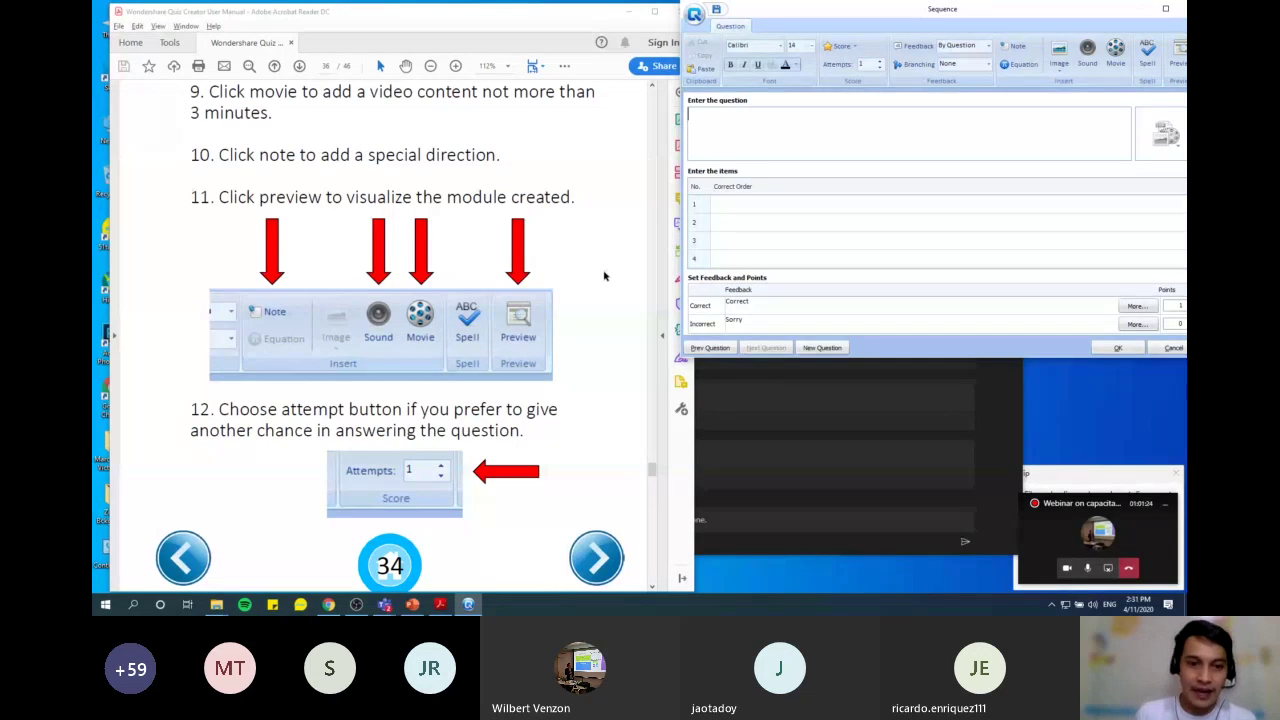
scroll(605, 270, down, 5)
scroll(620, 275, down, 5)
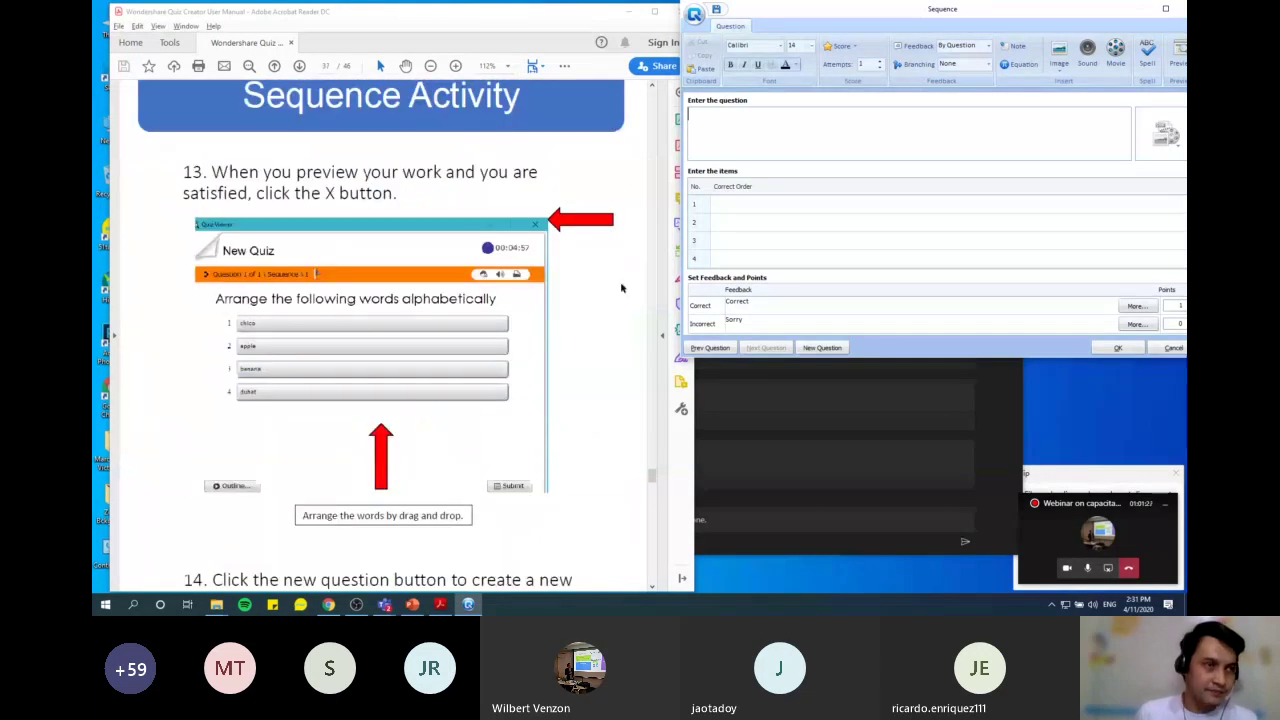
scroll(621, 288, down, 3)
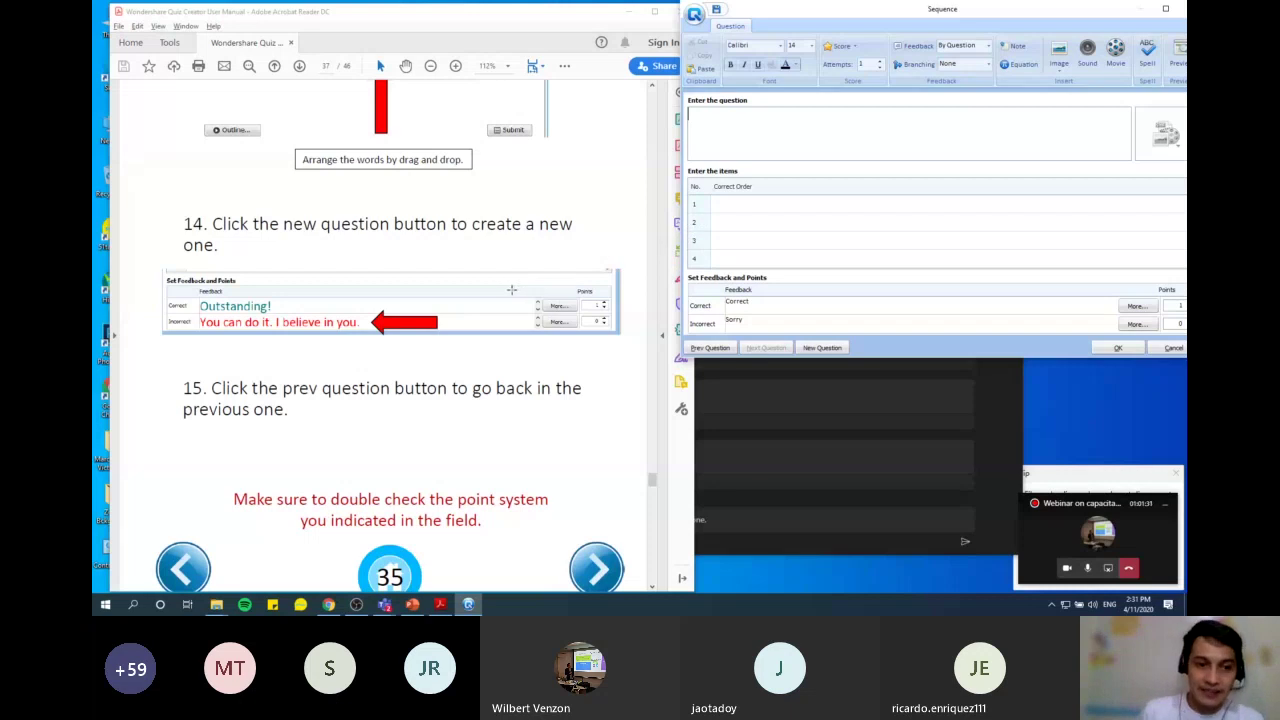
Look through the manual's Sequence Activity pages and return to the example question with its answer key
scroll(513, 287, down, 3)
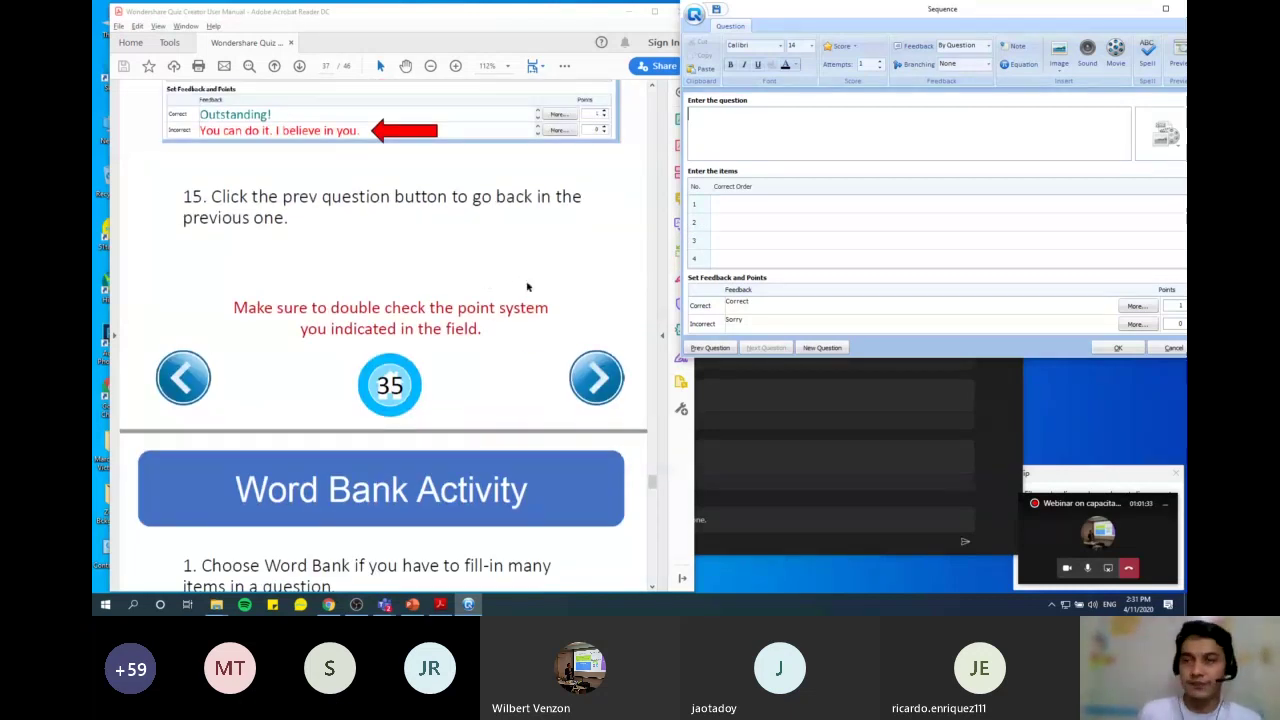
scroll(551, 279, down, 3)
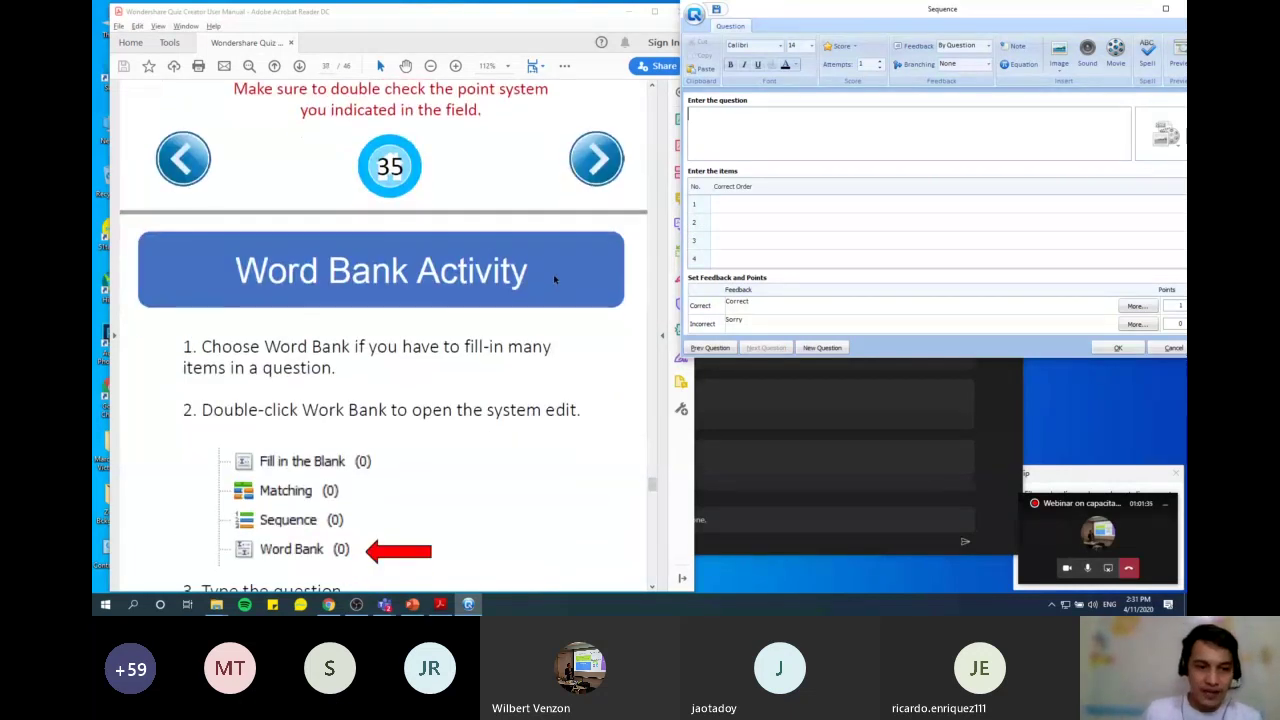
scroll(551, 279, down, 3)
scroll(550, 279, up, 3)
scroll(550, 279, up, 12)
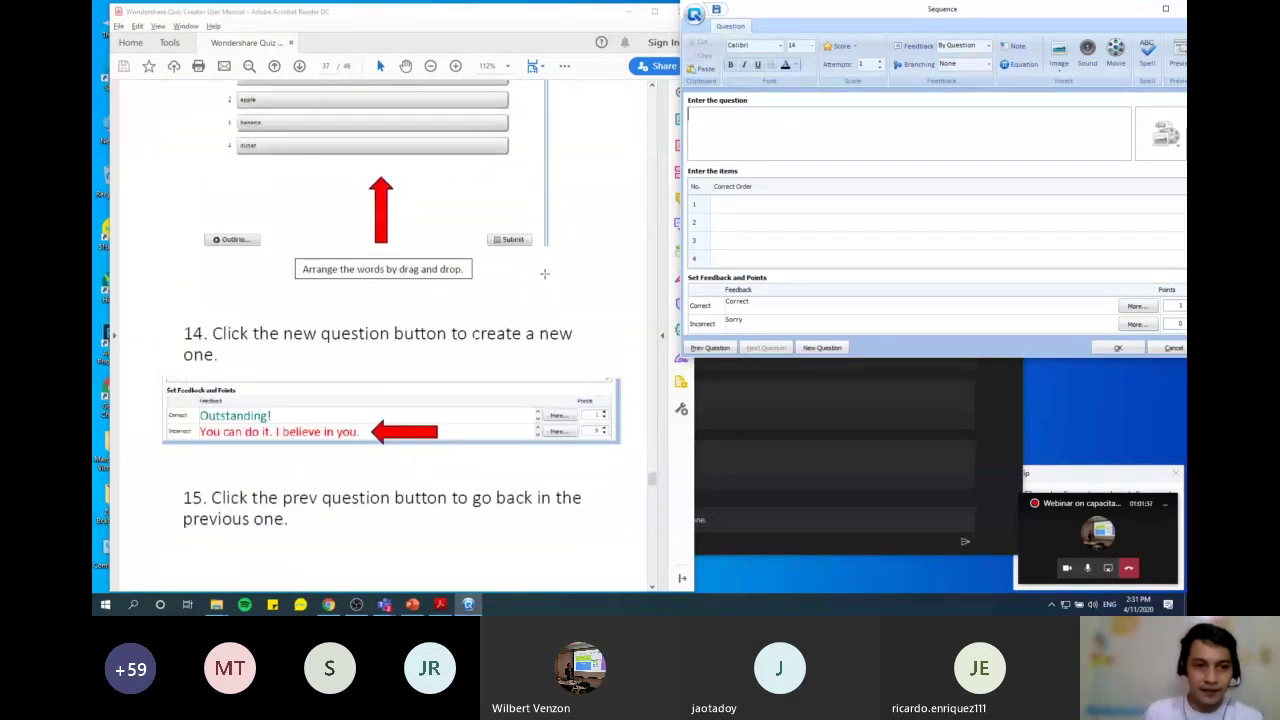
scroll(545, 273, up, 10)
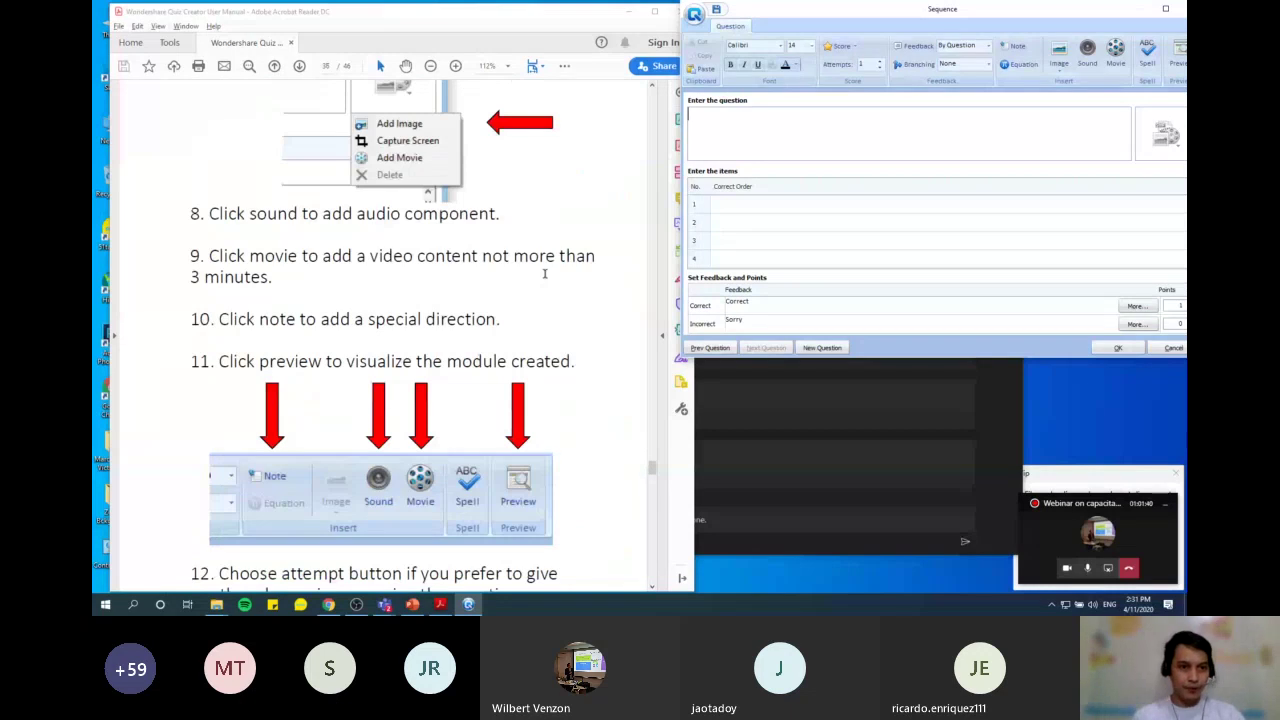
scroll(543, 277, up, 3)
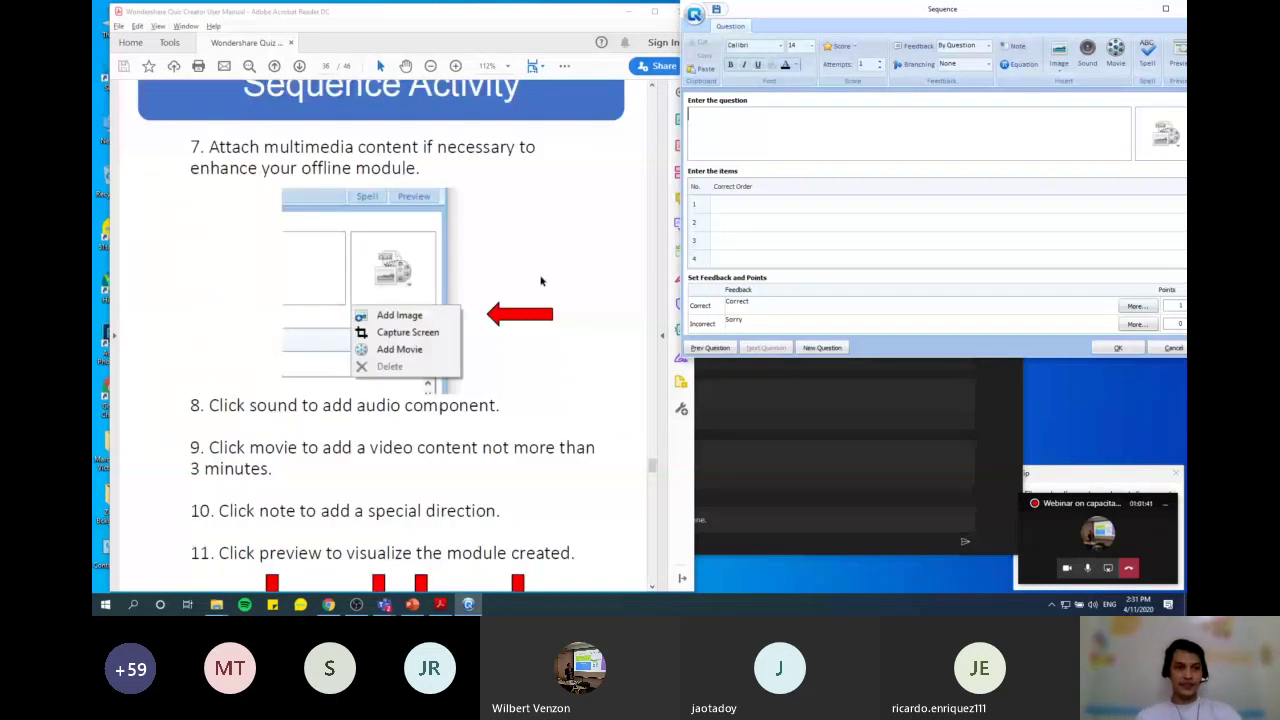
scroll(540, 281, up, 9)
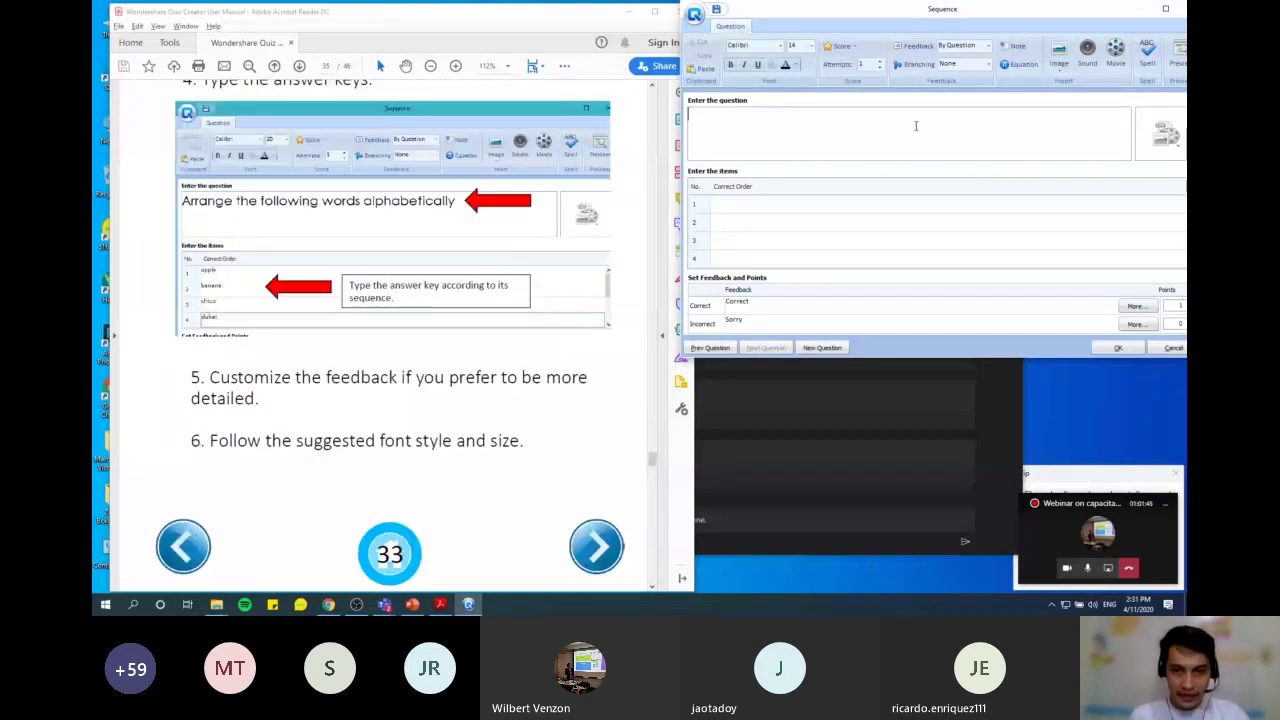
Enter "Arrange the following words alphabetically." as the Sequence question text
text(Arrange the following words alp)
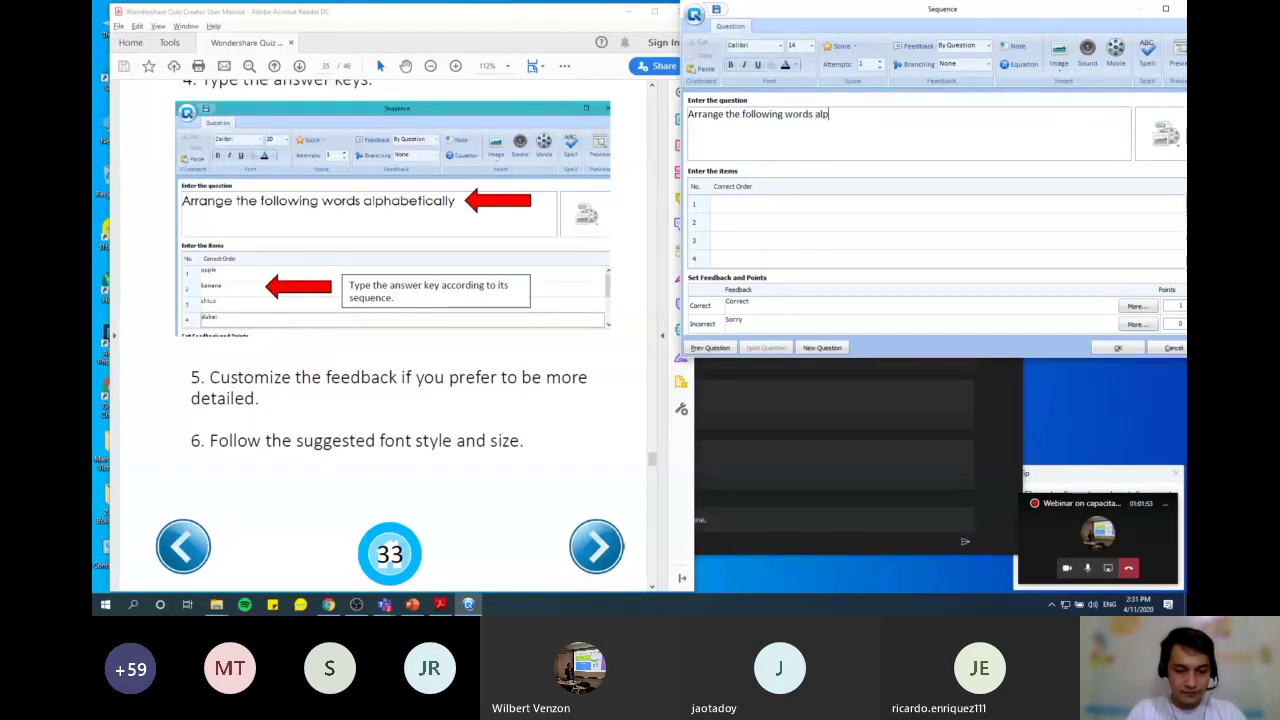
text(habetical)
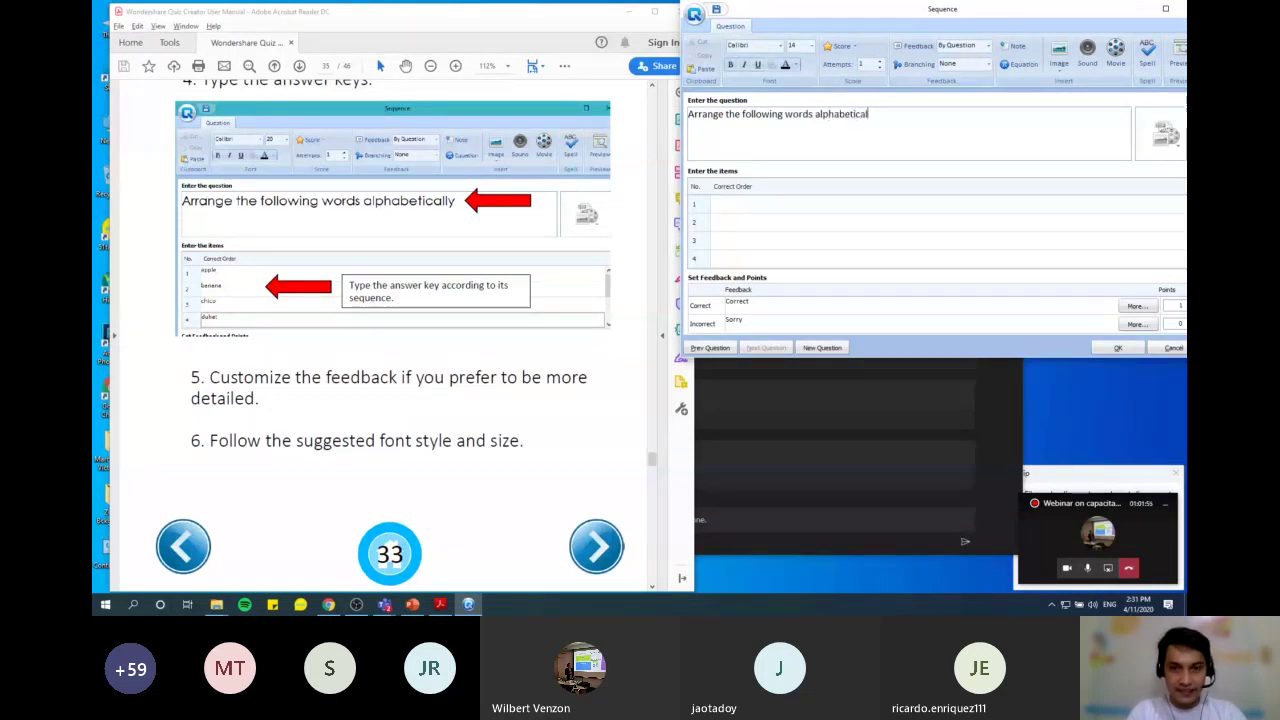
text(ly)
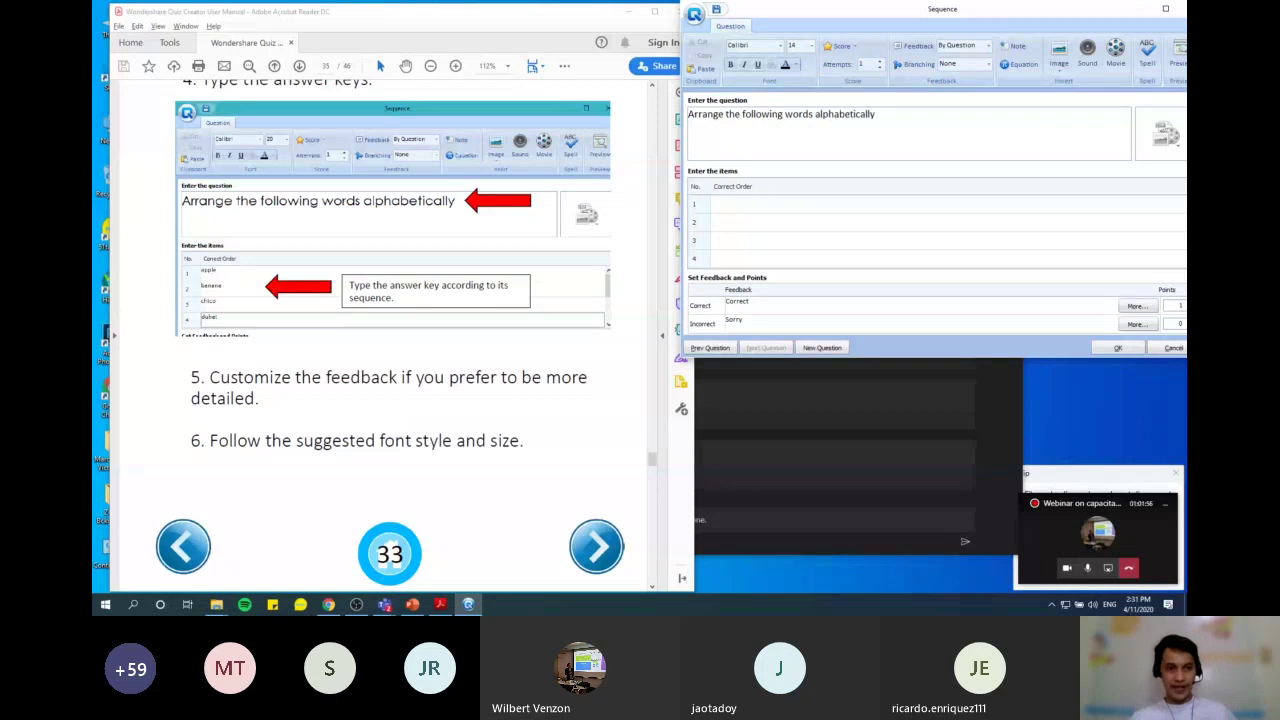
text(.)
Fill in the Sequence items in correct order: apple, banana, cherry, durian
click(783, 207)
text(apple)
key(Return)
text(bann)
key(BackSpace)
text(ana)
key(Return)
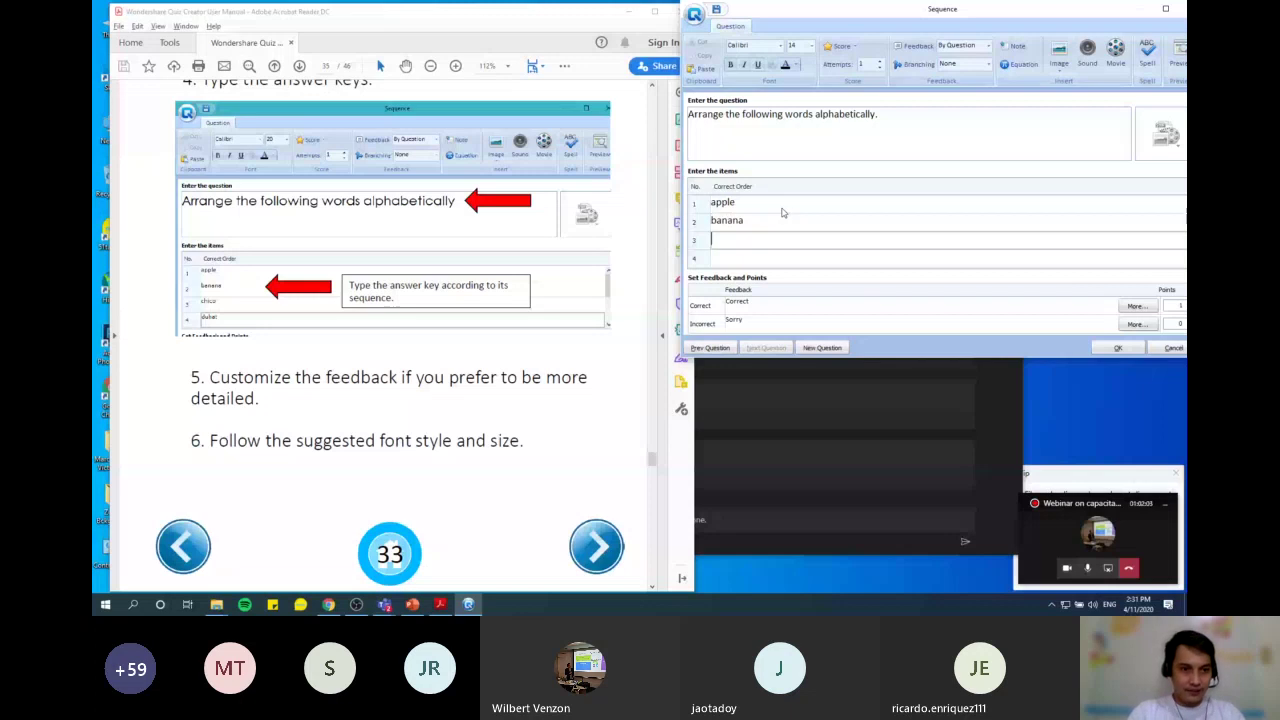
text(c)
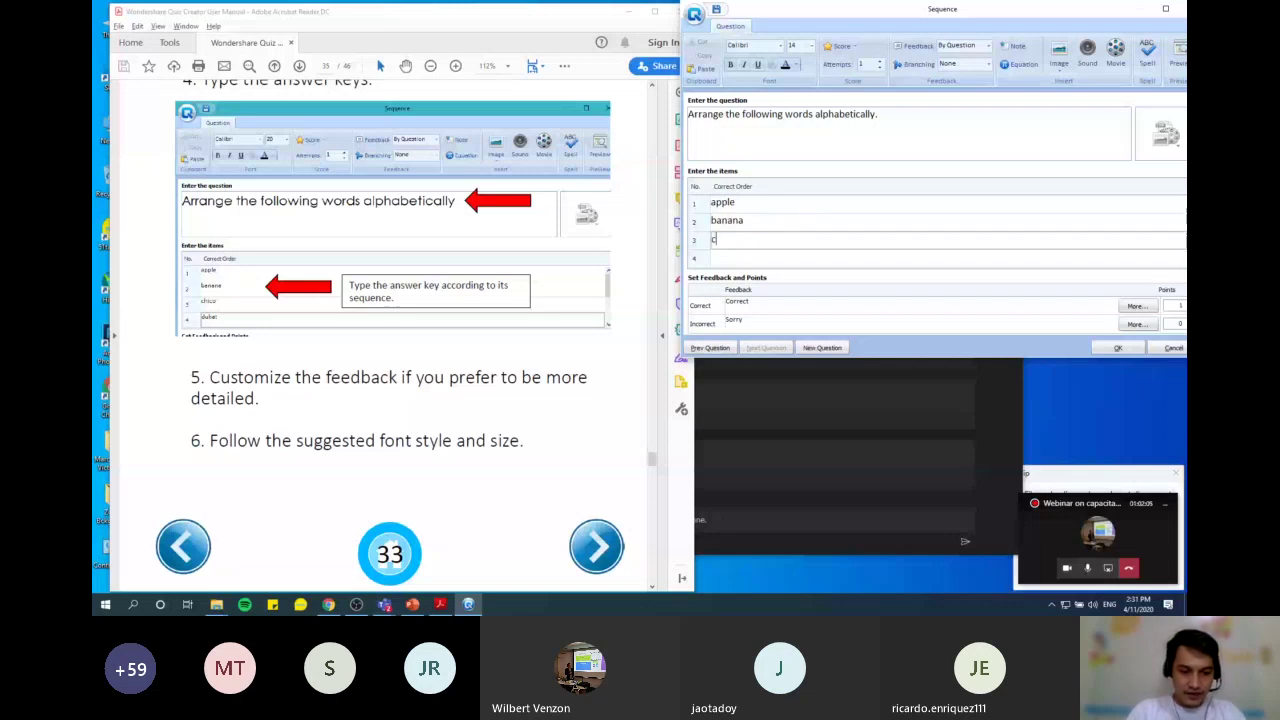
text(herry)
key(Return)
text(durian)
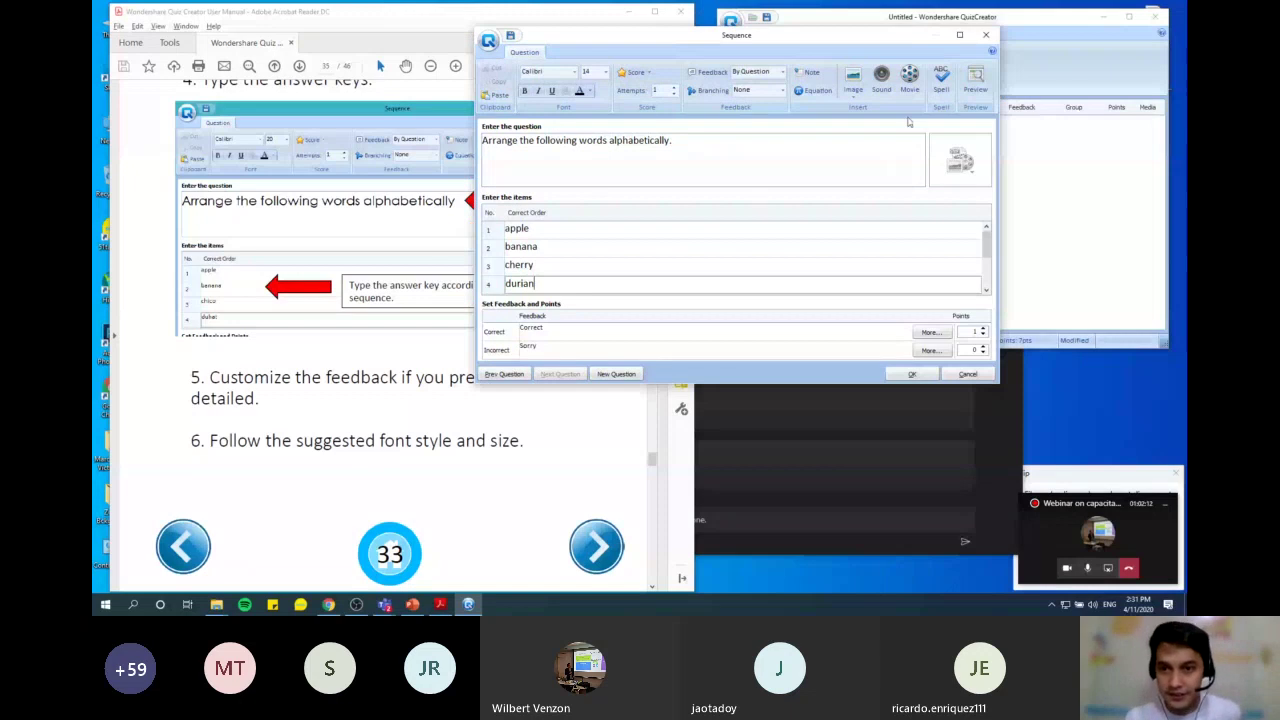
Add text-to-speech audio to the Sequence question and save the question to the quiz
click(924, 148)
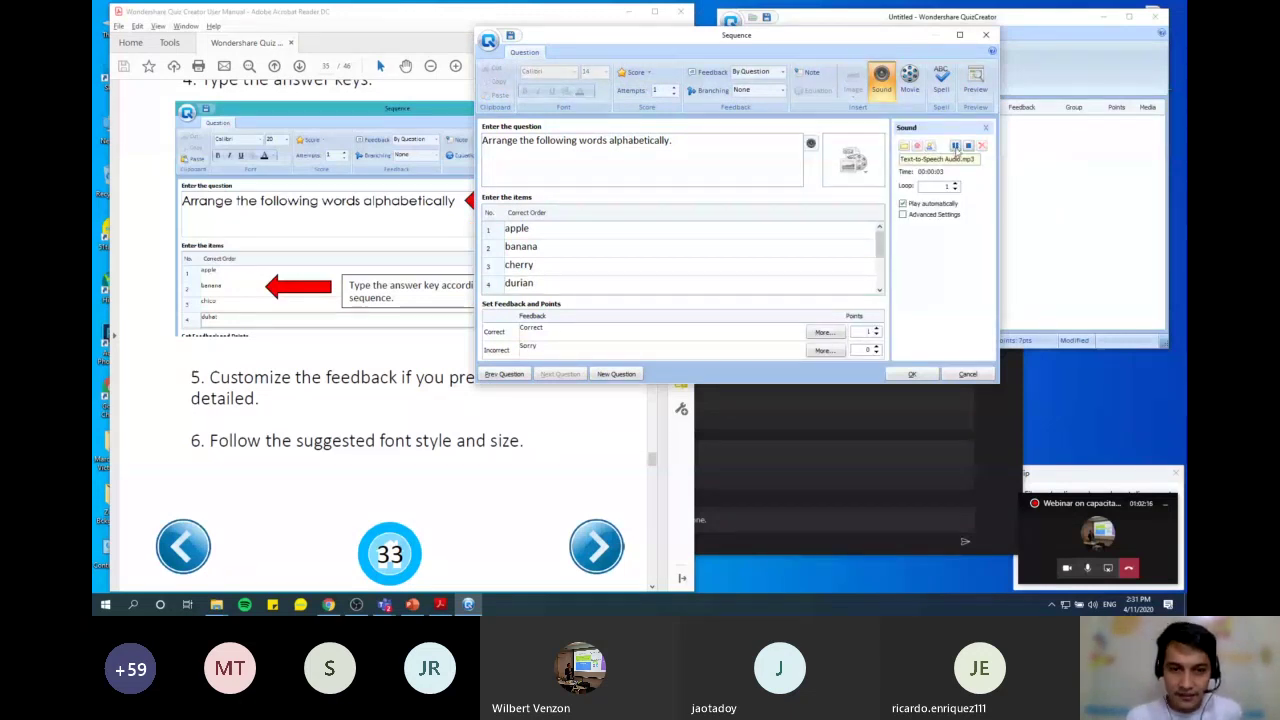
click(622, 229)
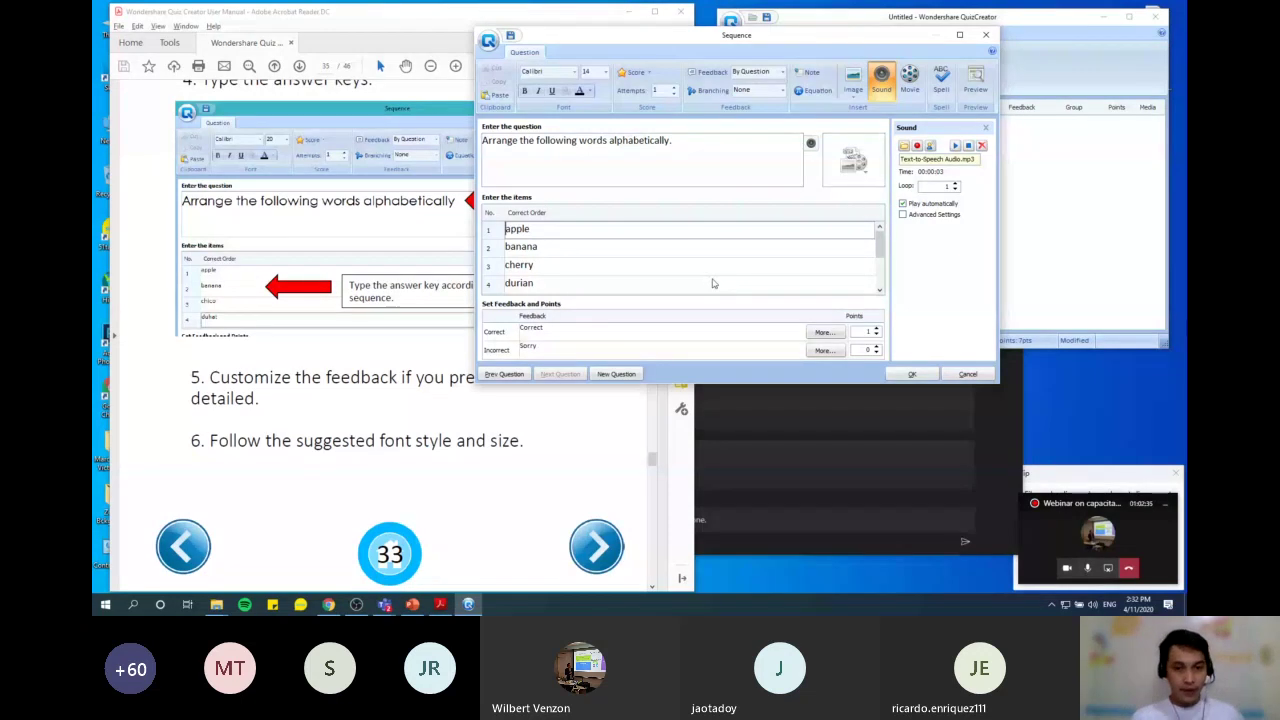
click(912, 375)
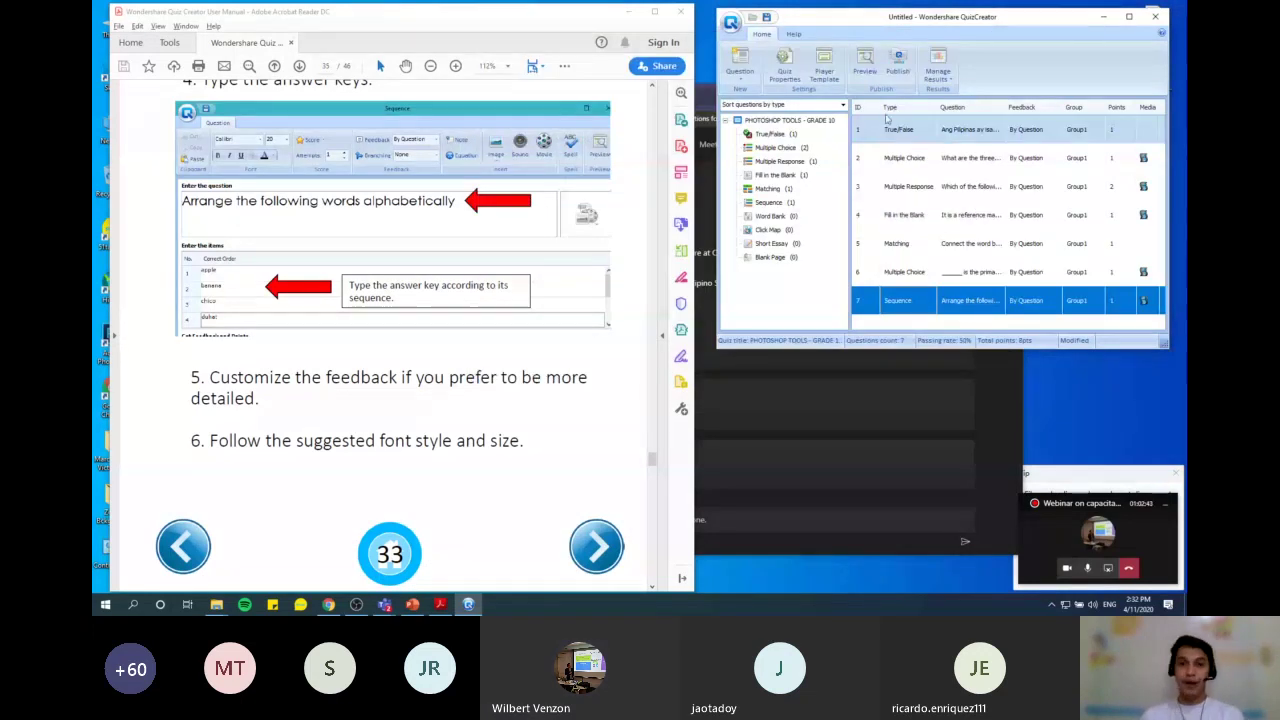
Check the participants' comments in the Microsoft Teams webinar channel and return to the manual and QuizCreator's question list
click(886, 522)
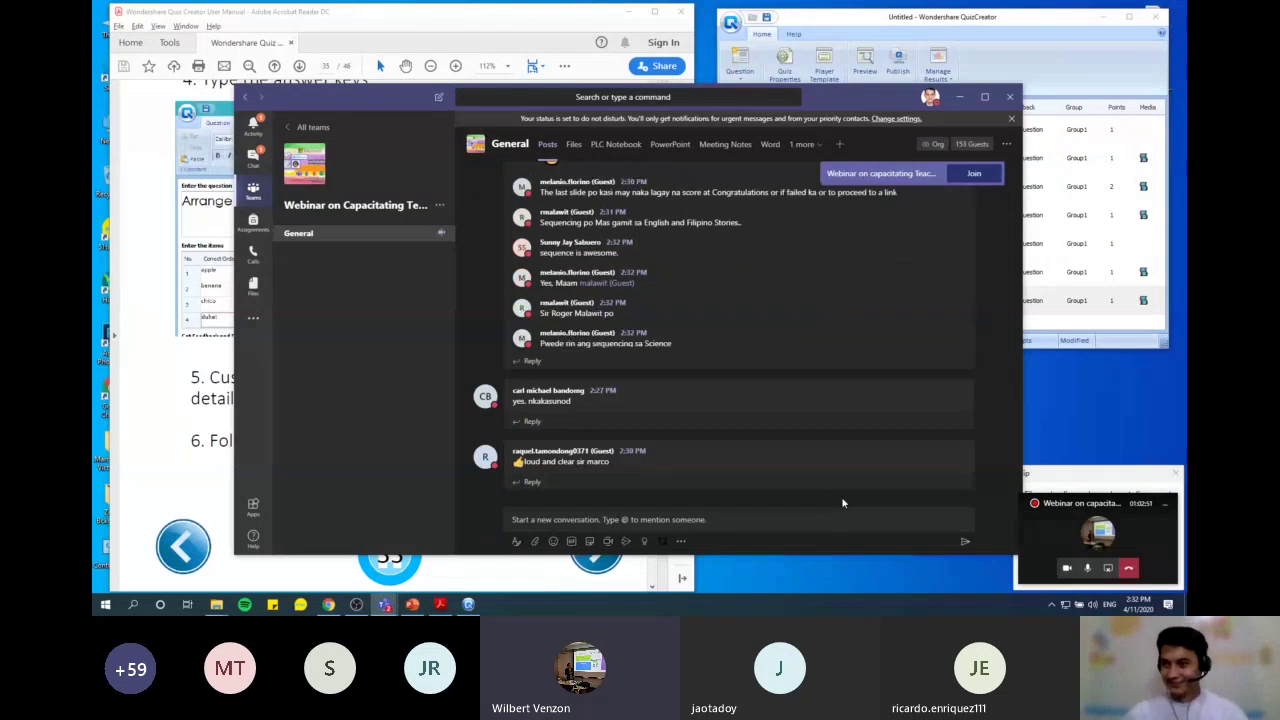
click(740, 519)
text(R)
key(BackSpace)
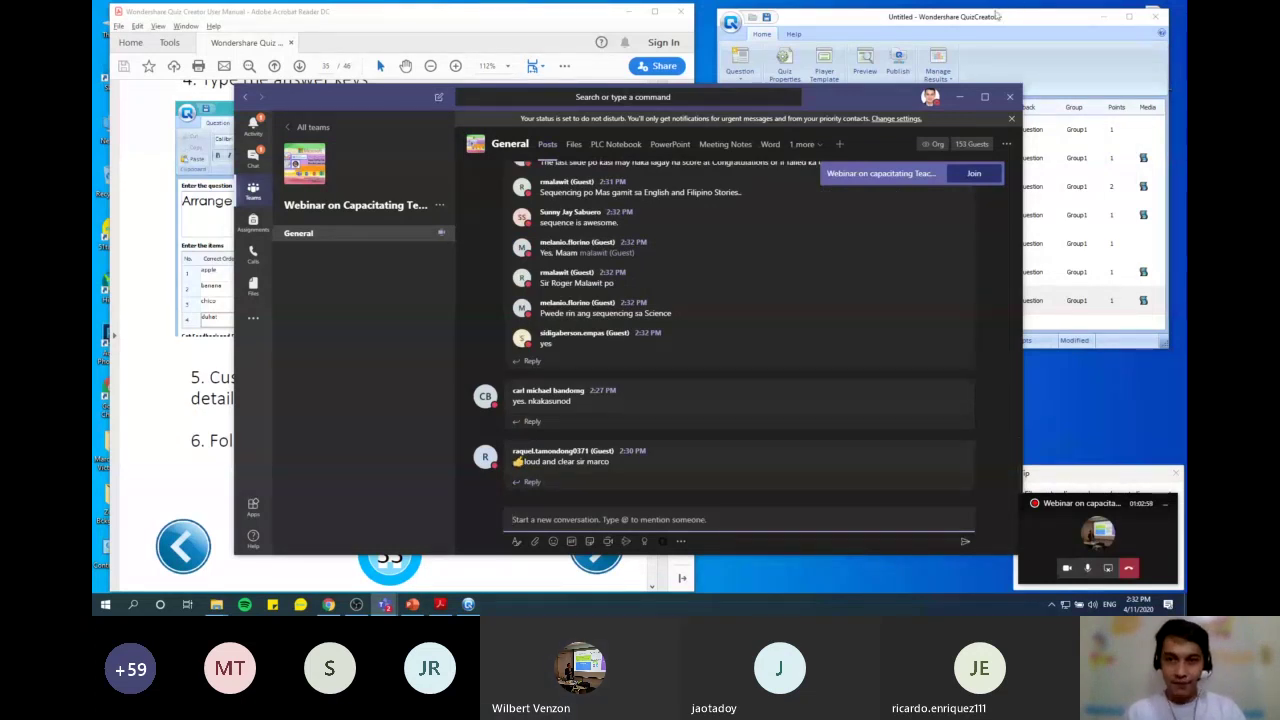
click(725, 82)
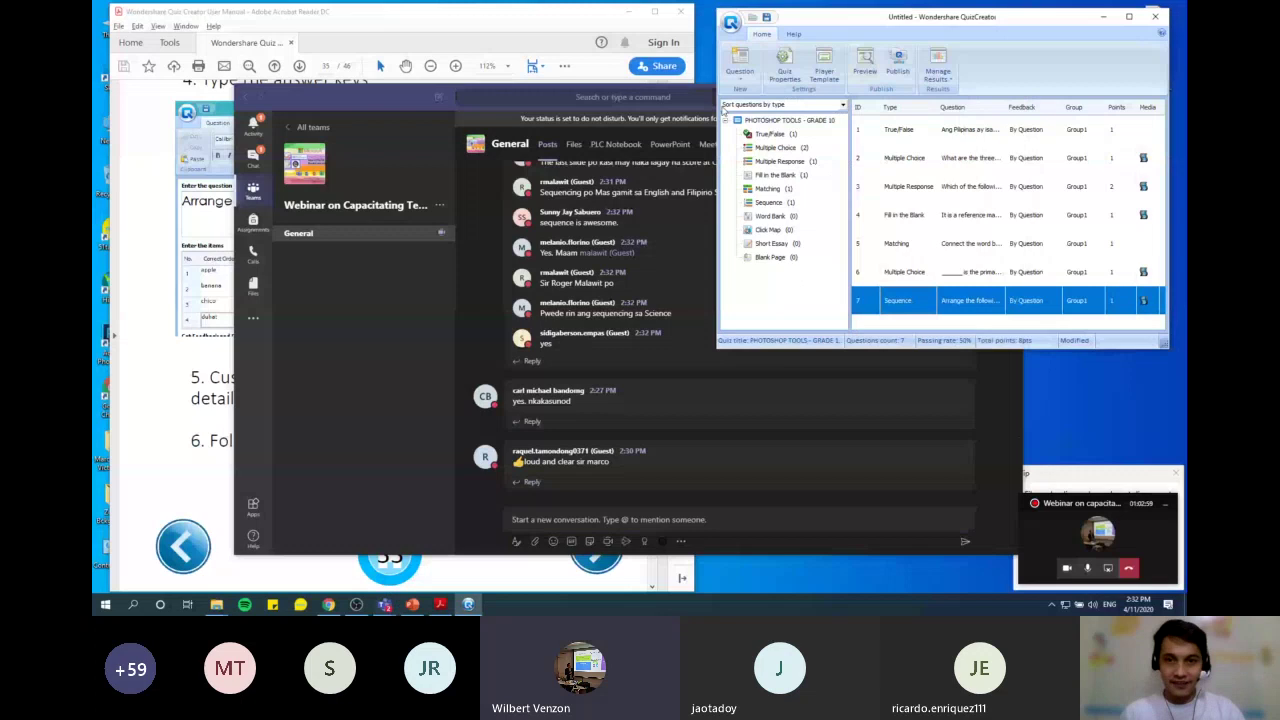
click(592, 20)
click(940, 56)
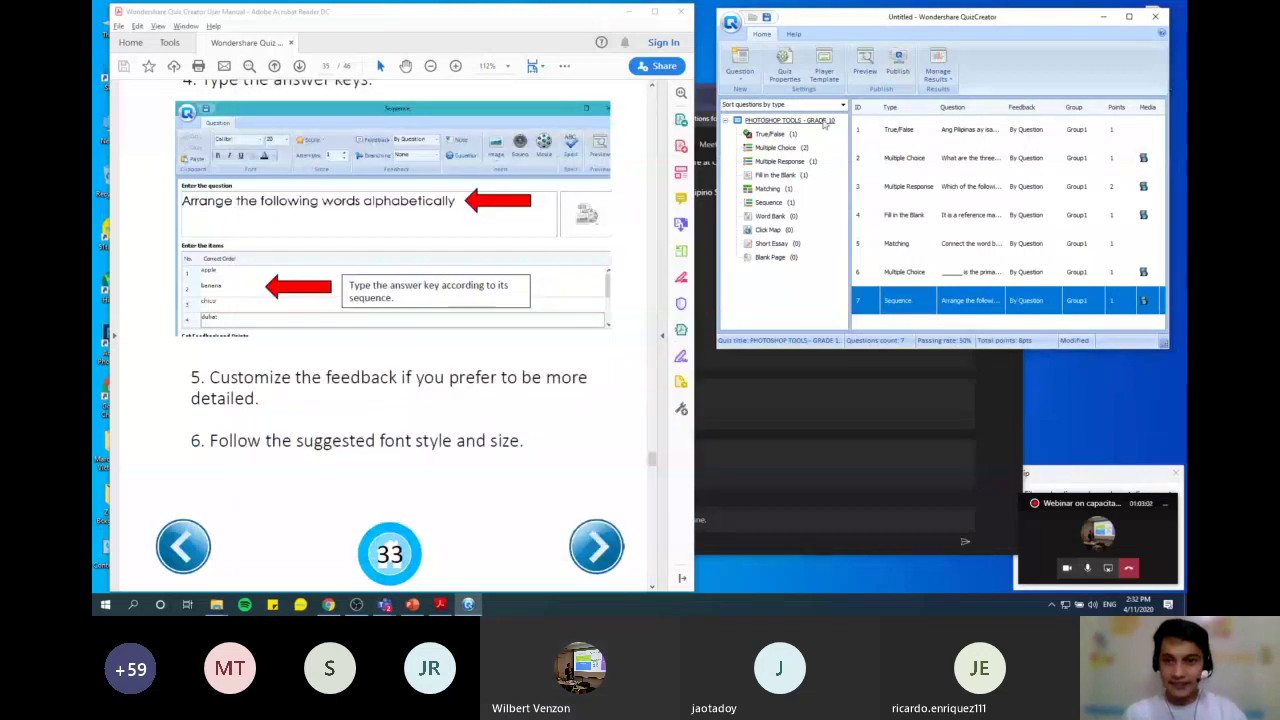
click(898, 66)
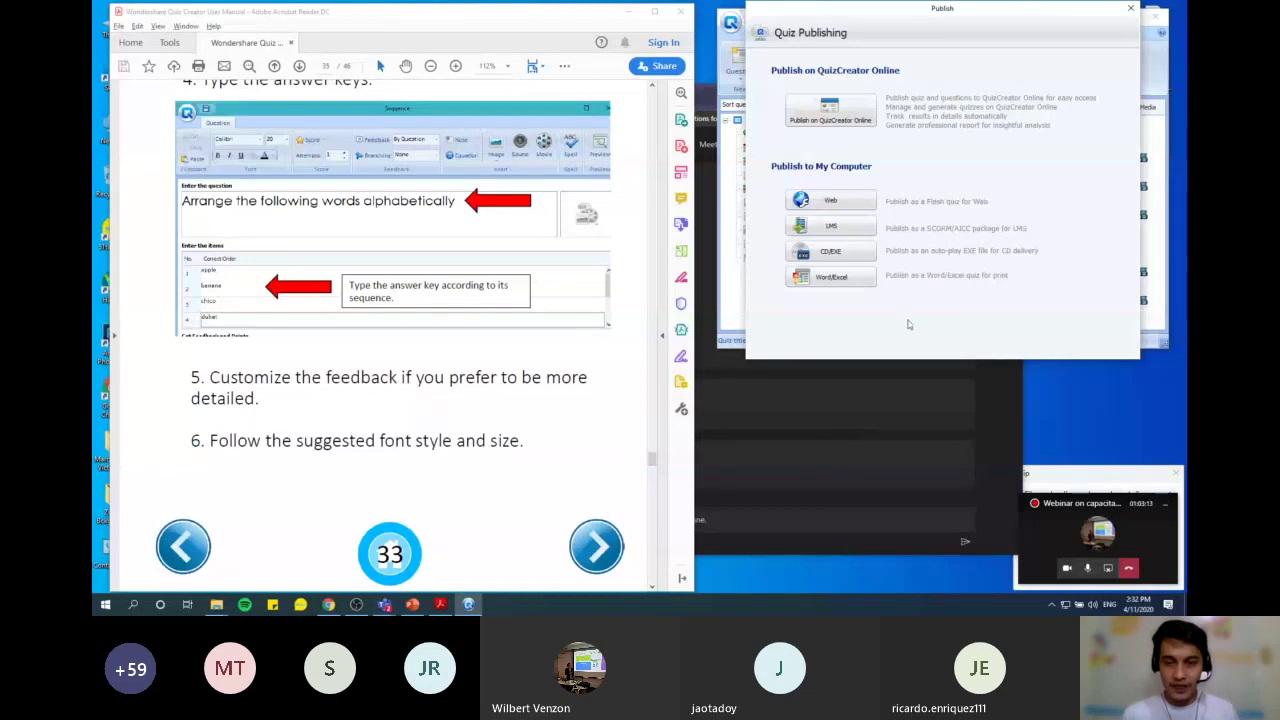
click(832, 253)
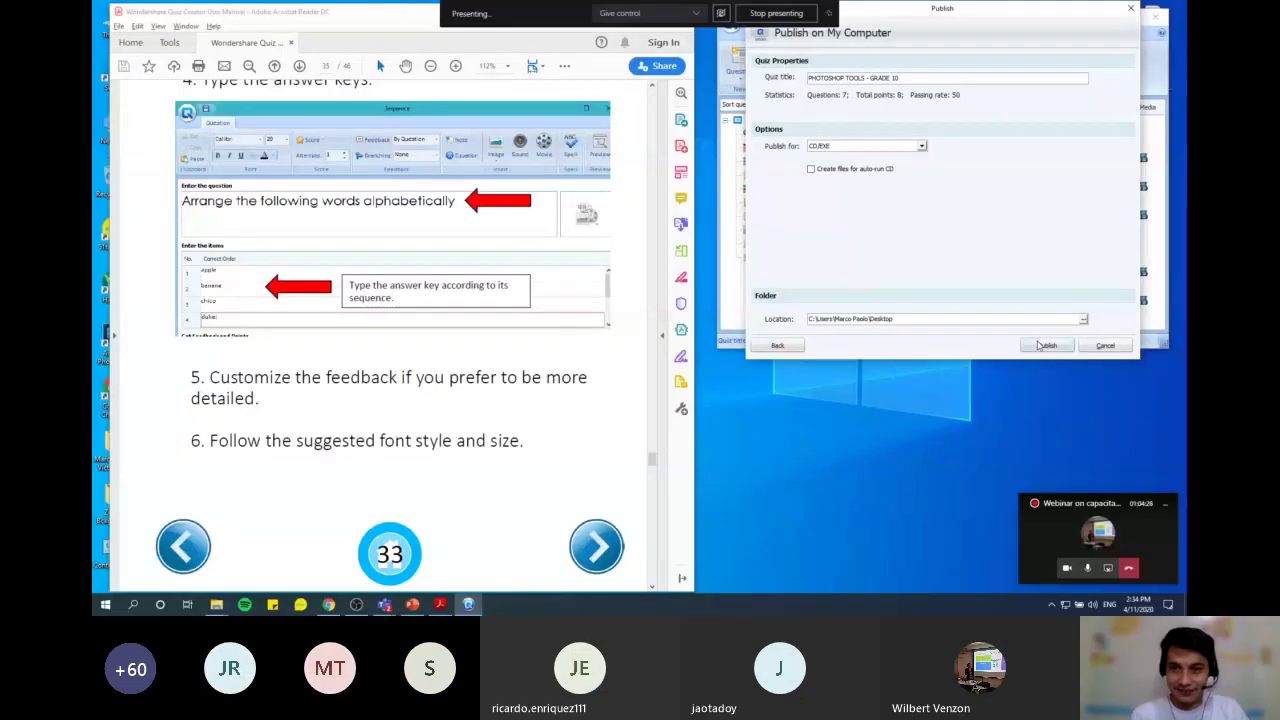
click(1105, 346)
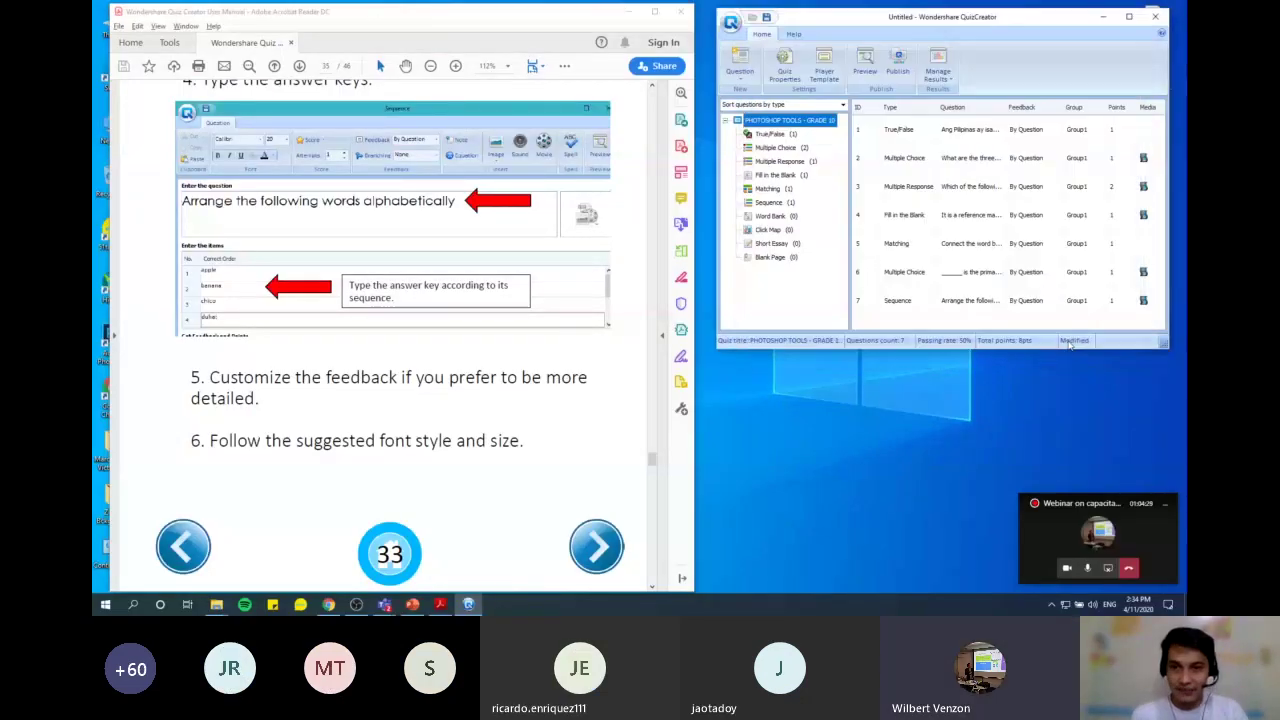
Open the settings for publishing the quiz to the computer in CD/EXE format and reposition the dialog
click(899, 67)
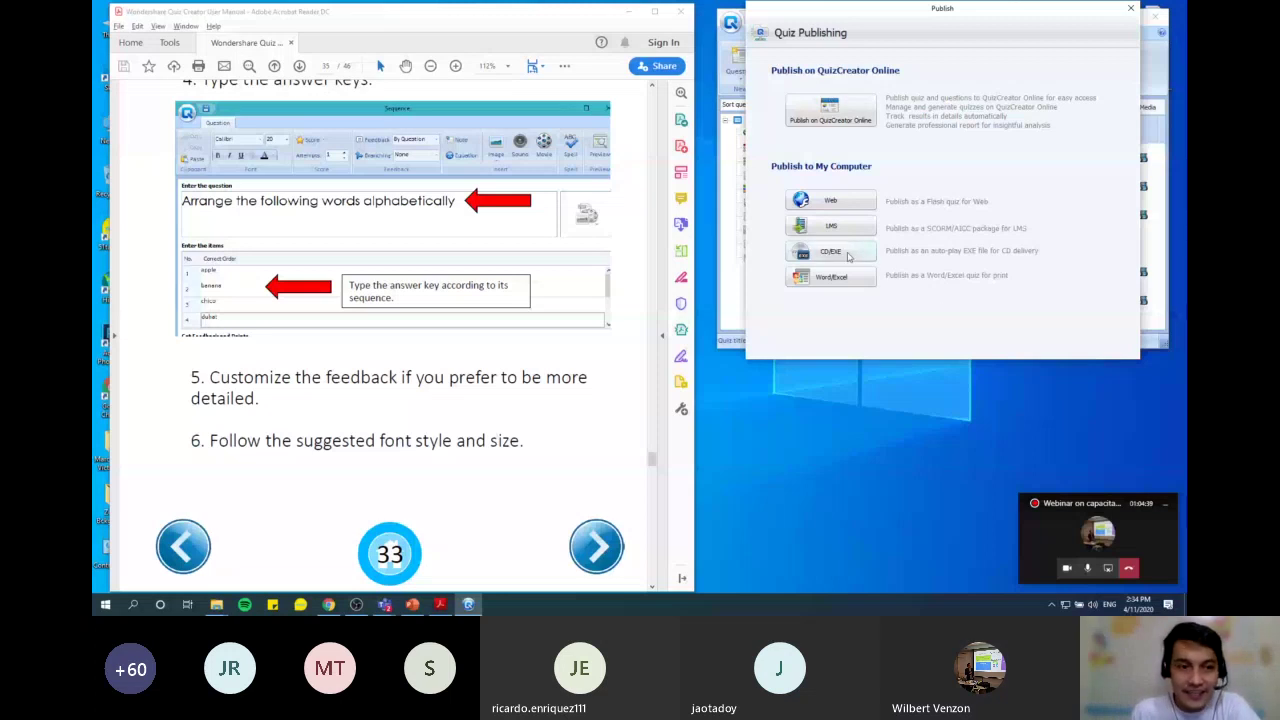
click(846, 254)
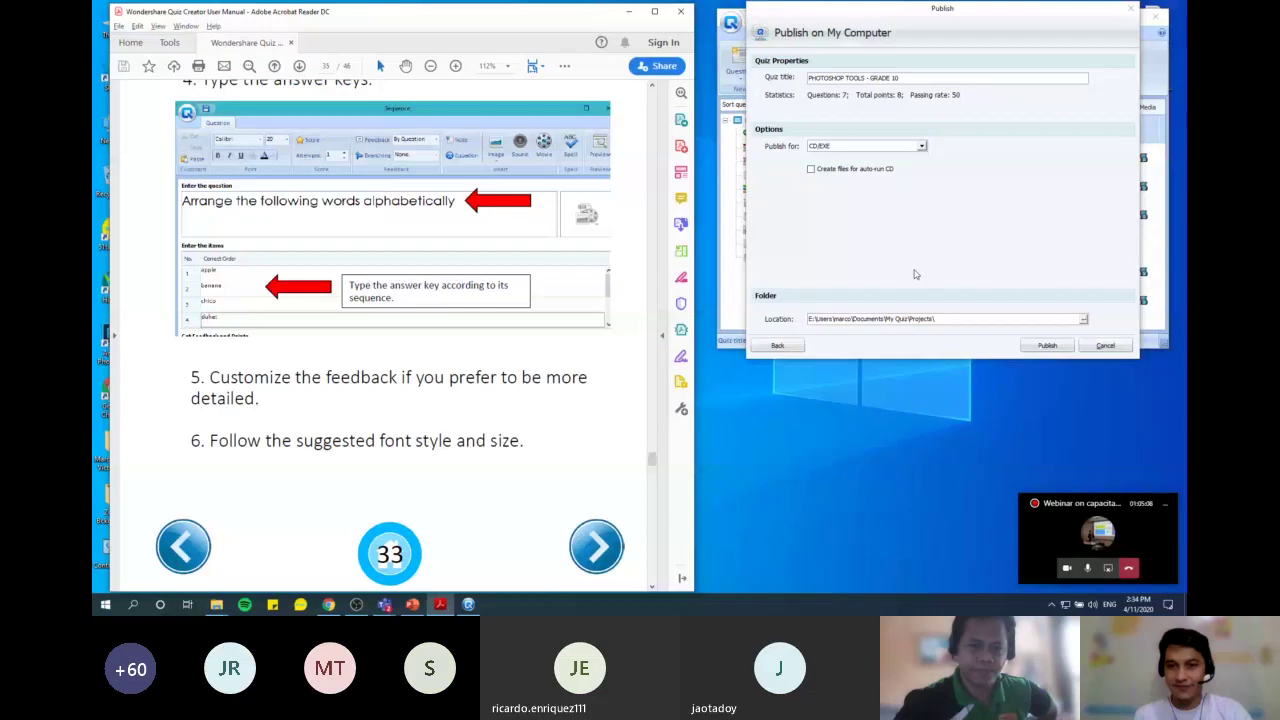
click(914, 274)
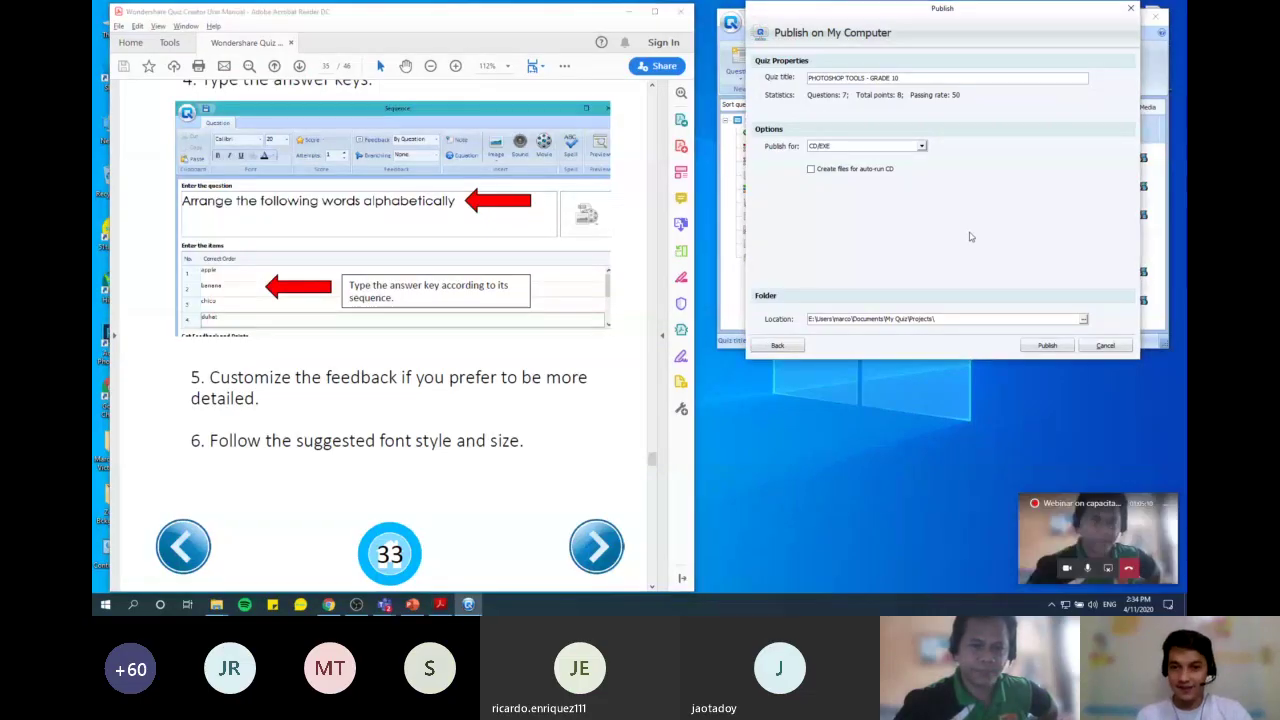
drag(932, 9, 905, 43)
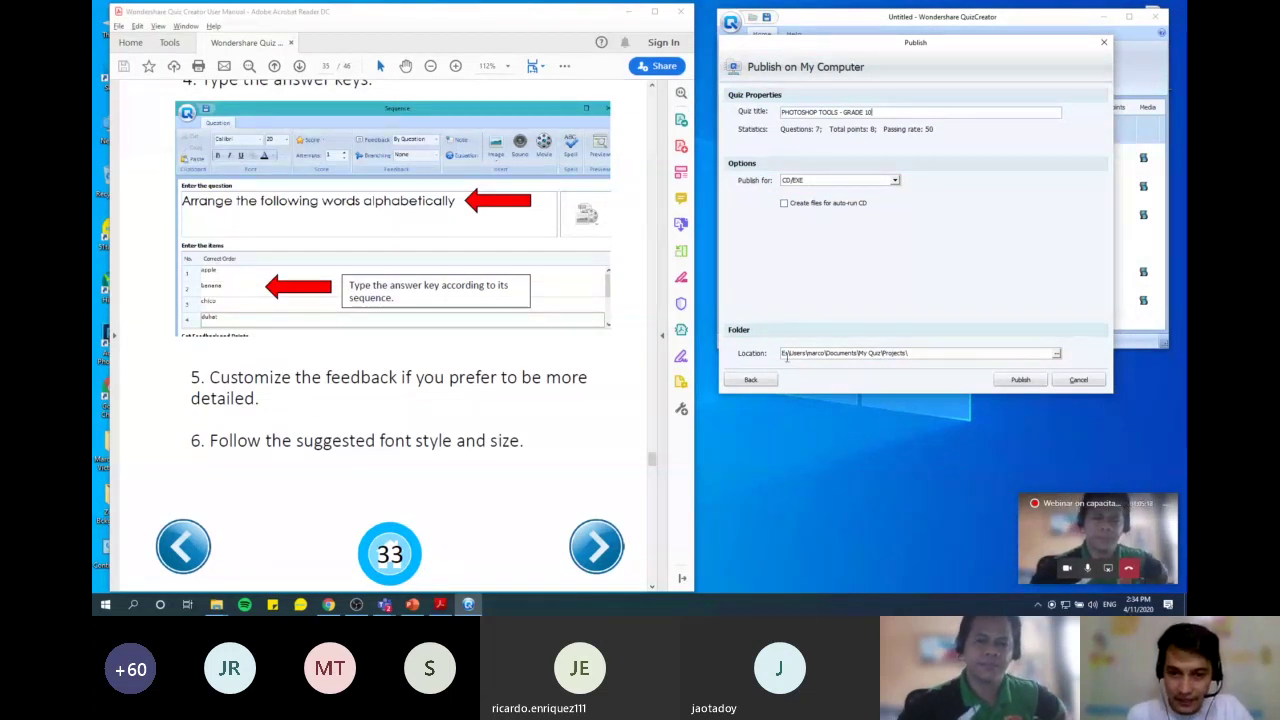
Set the publishing location to the Desktop folder under This PC
click(1052, 354)
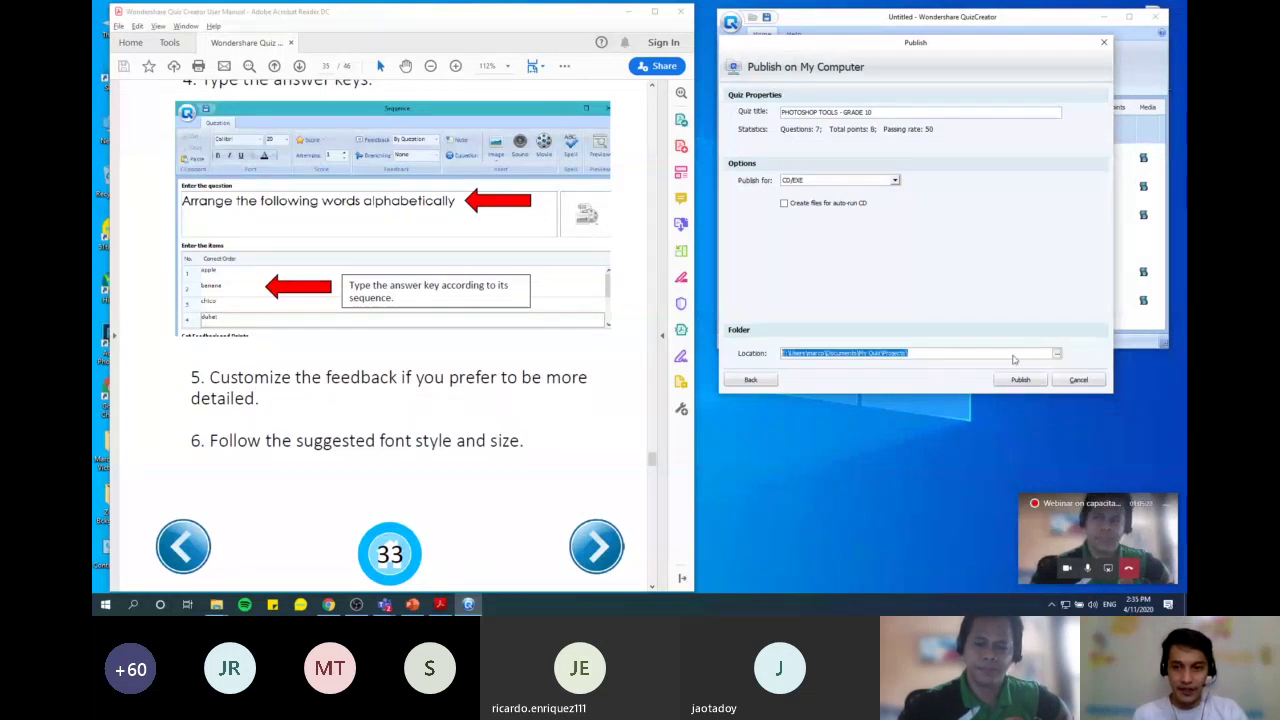
click(1013, 356)
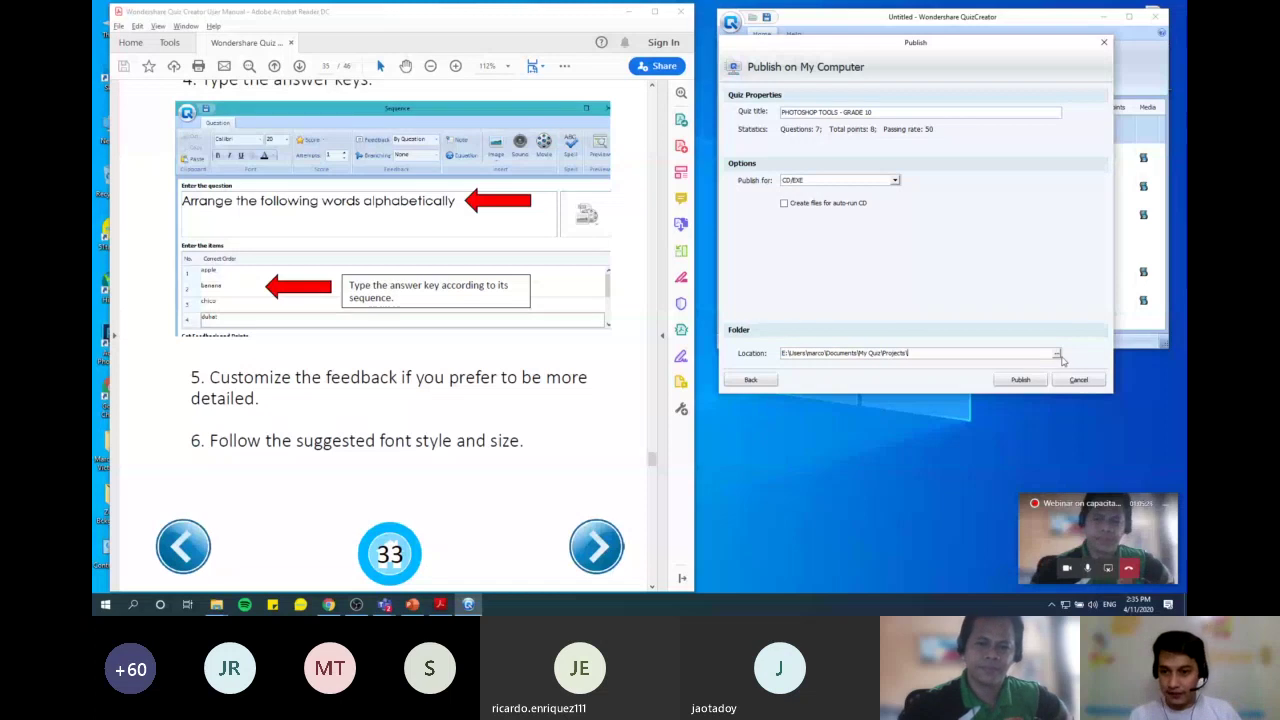
click(1057, 356)
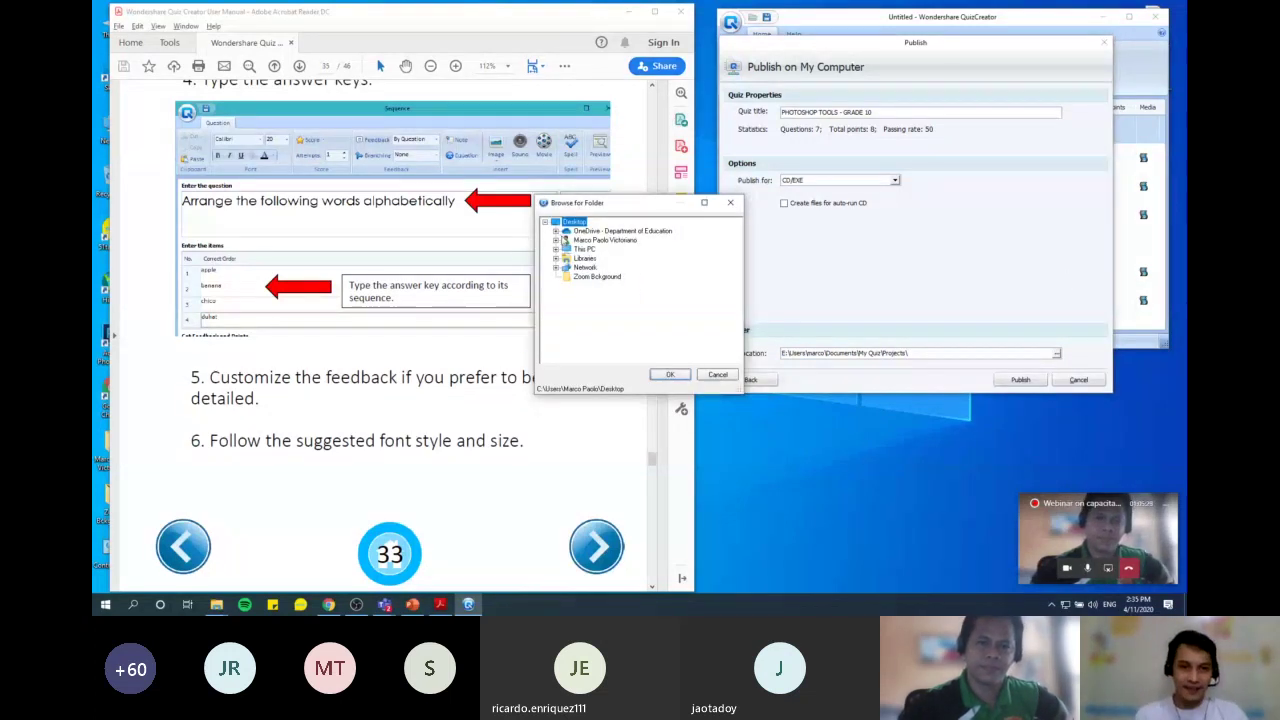
click(556, 249)
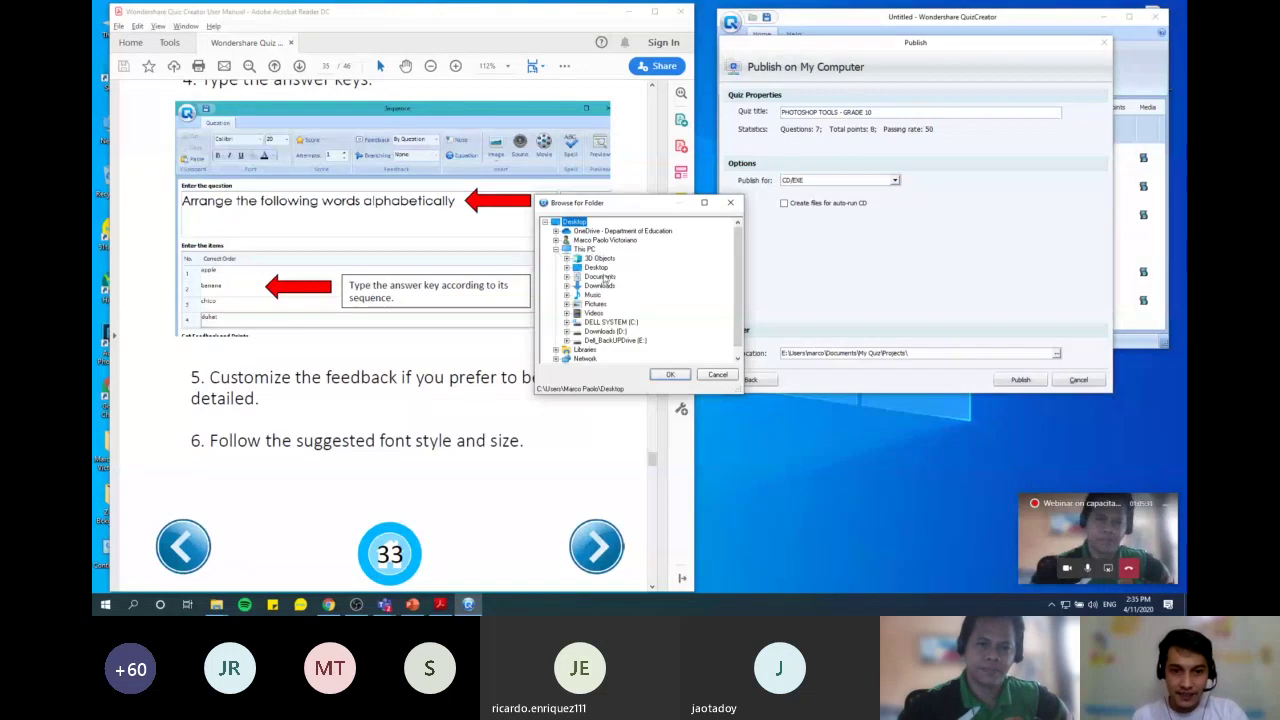
click(596, 268)
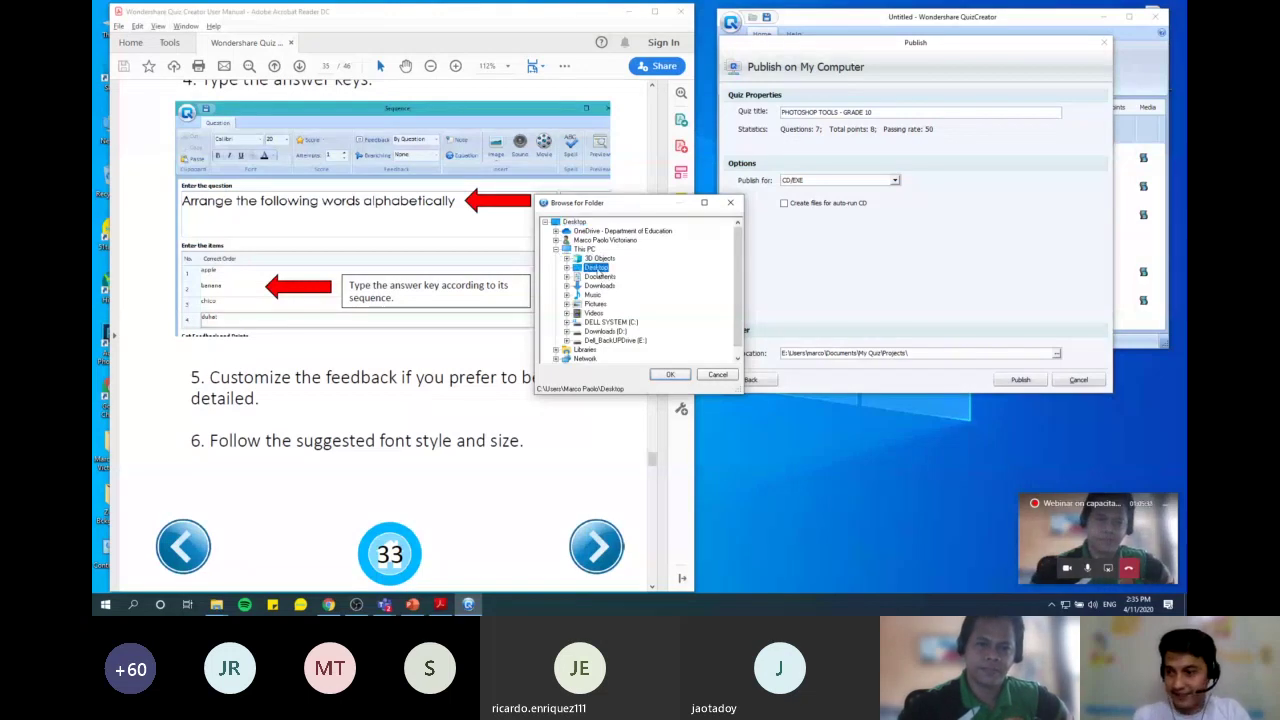
click(670, 375)
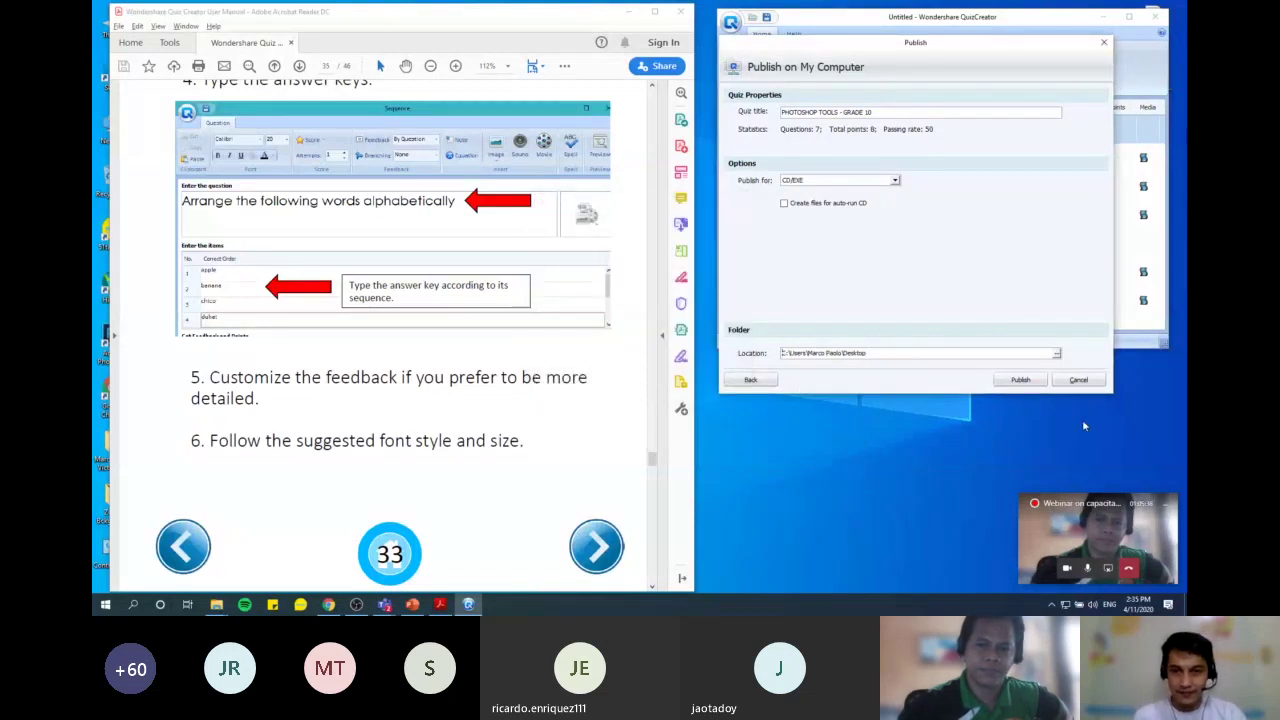
Publish the PHOTOSHOP TOOLS - GRADE 10 quiz and open the folder containing the published file
click(1021, 384)
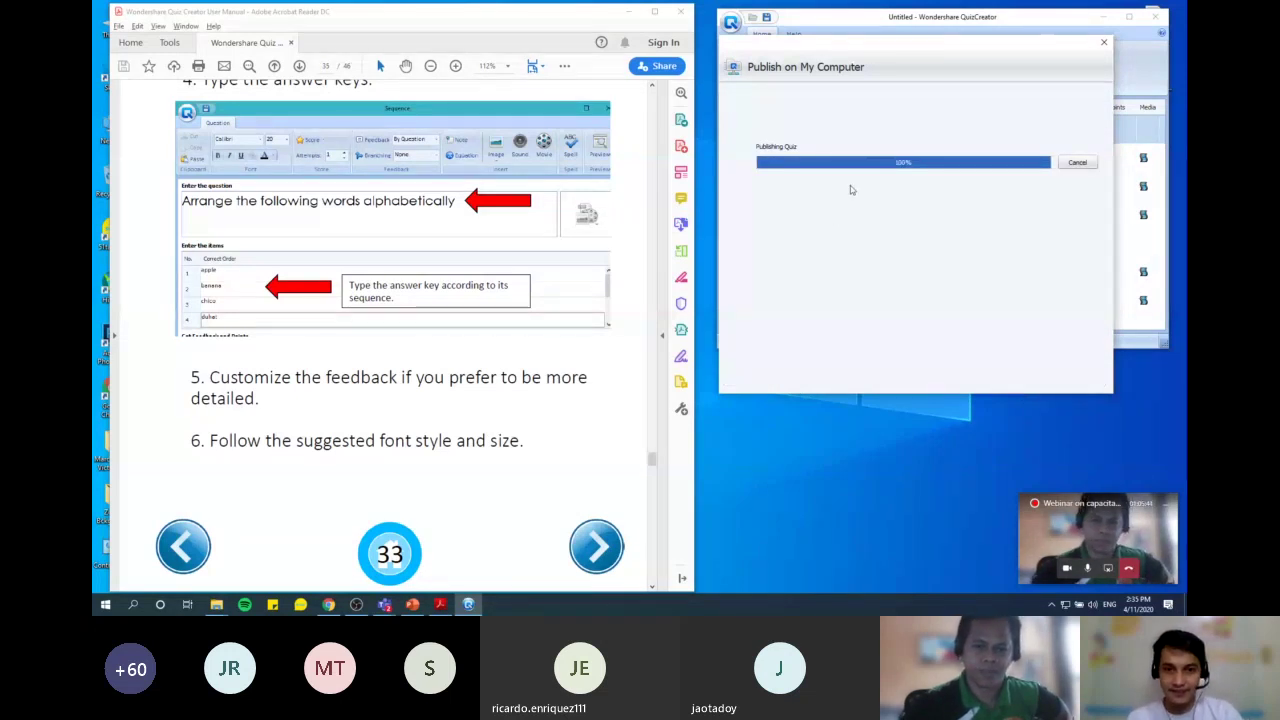
drag(988, 12, 426, 125)
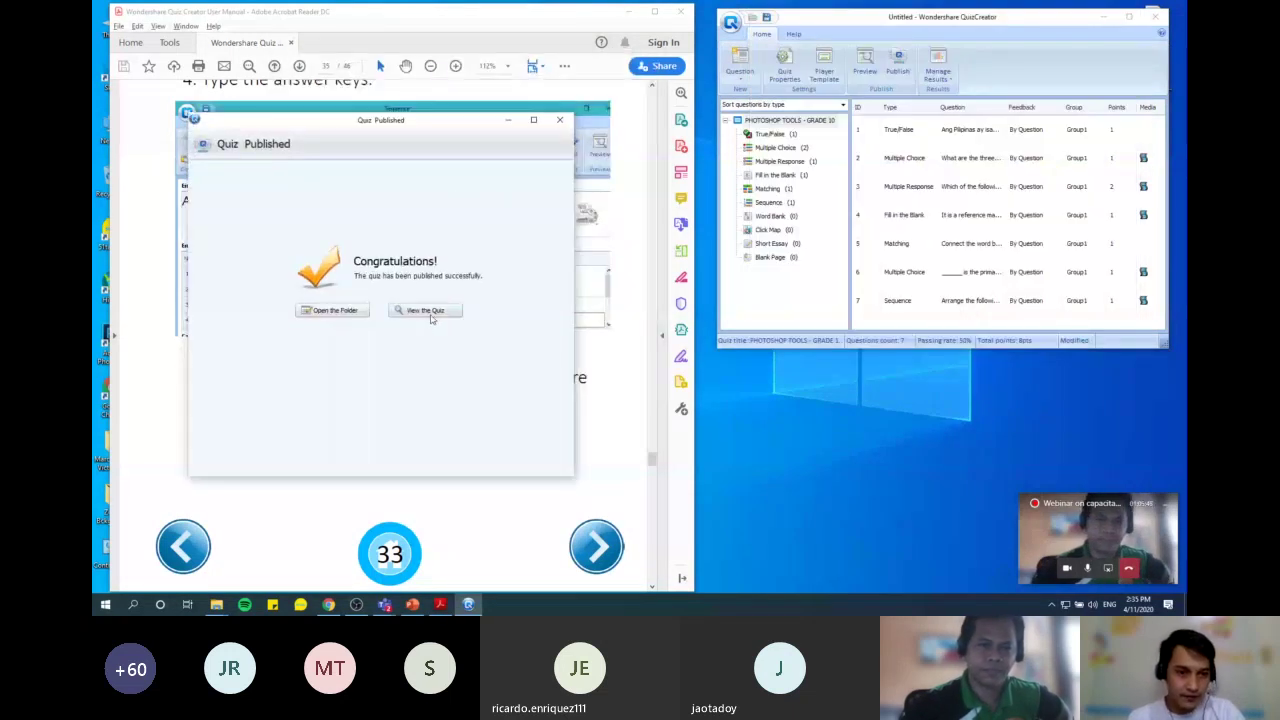
click(333, 311)
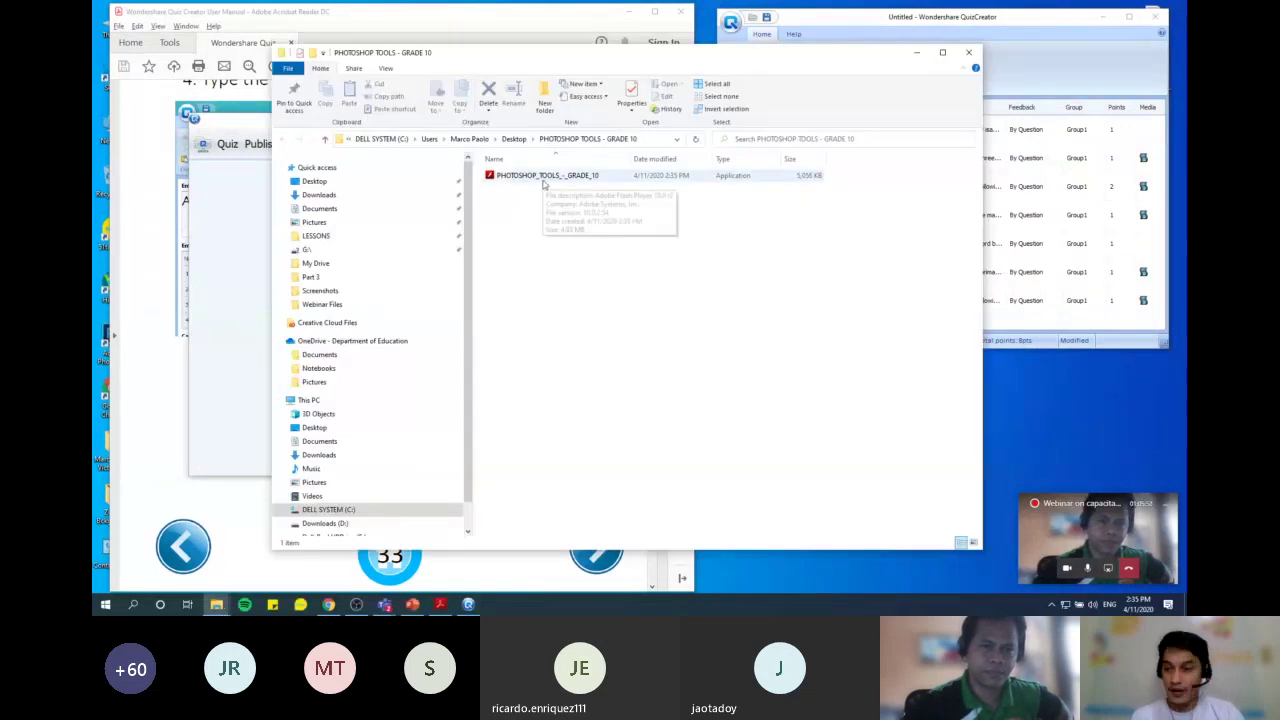
Run the published PHOTOSHOP_TOOLS_-_GRADE_10 application and start the quiz from its introduction page
click(546, 178)
double_click(546, 178)
click(1050, 46)
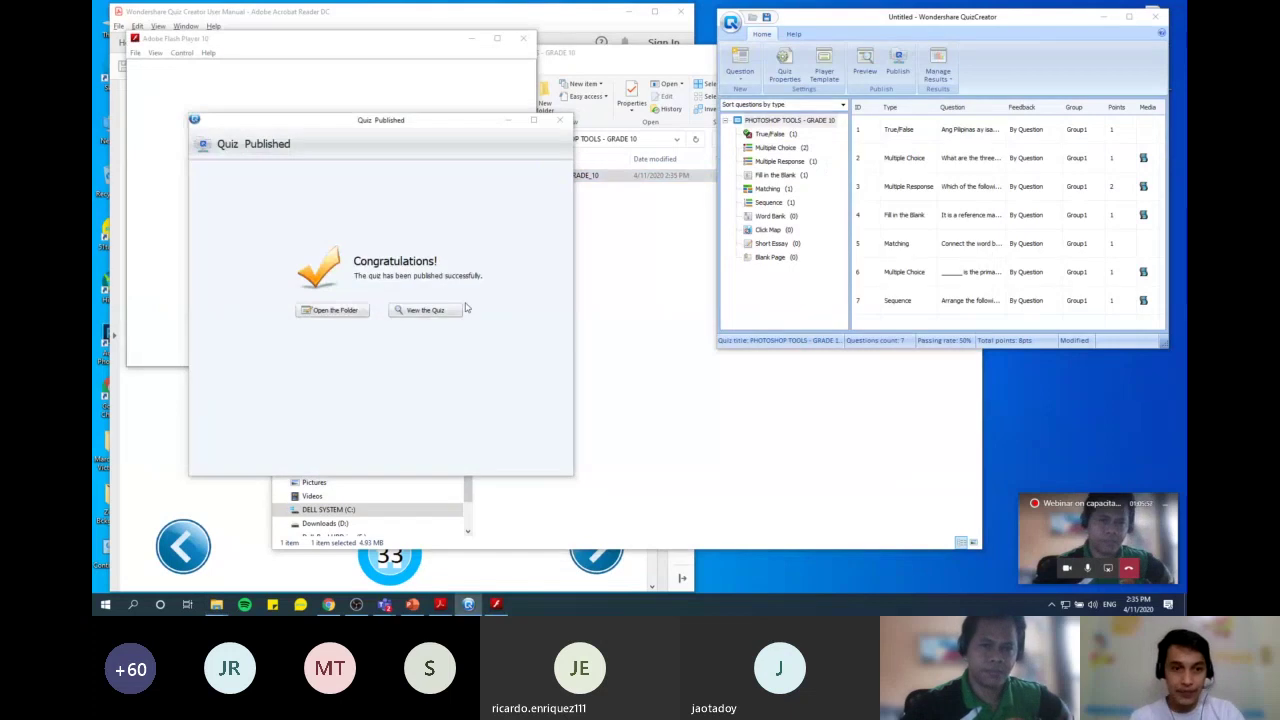
click(357, 79)
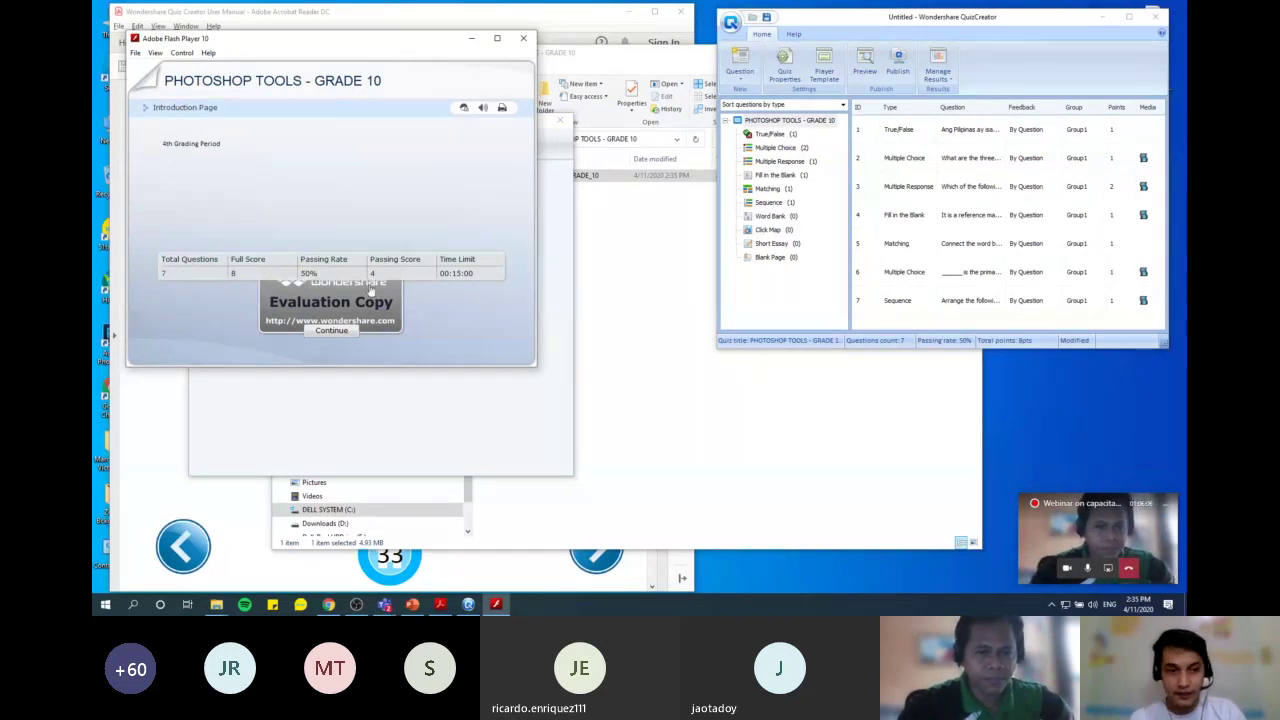
click(344, 332)
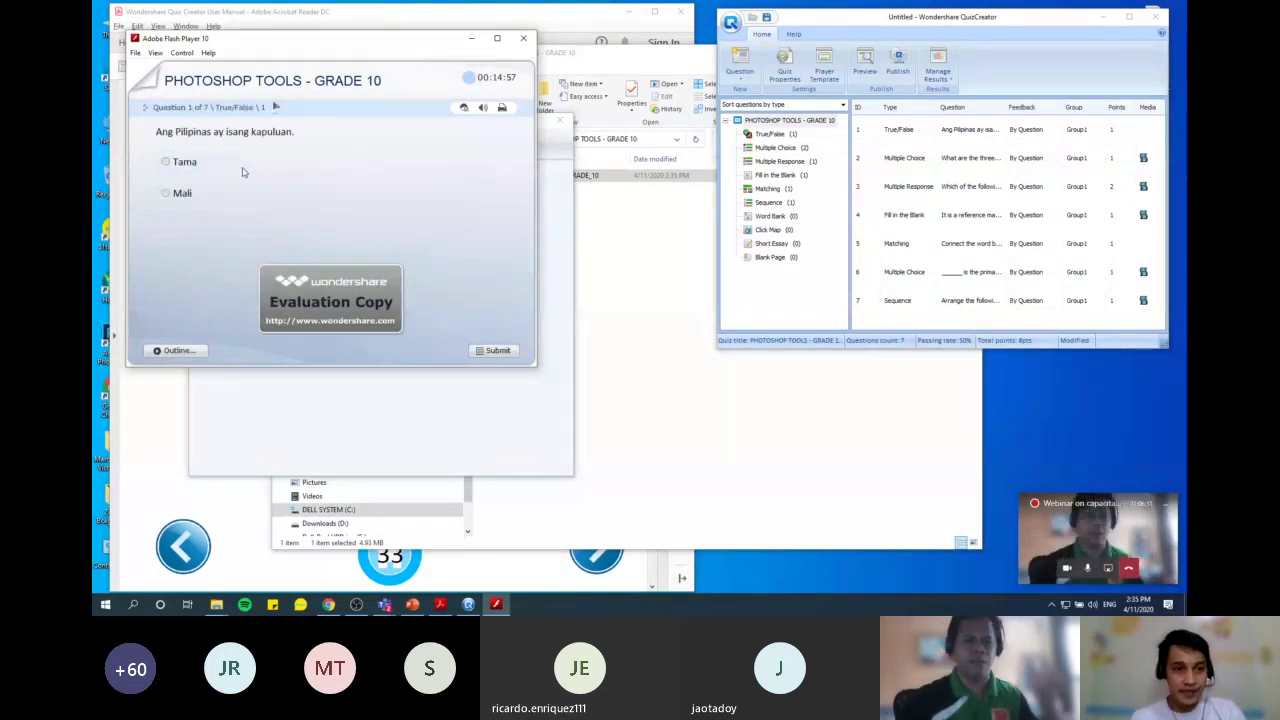
Test the published quiz by submitting Tama for question 1 and Solid, Liquid and Gas for question 2
click(184, 162)
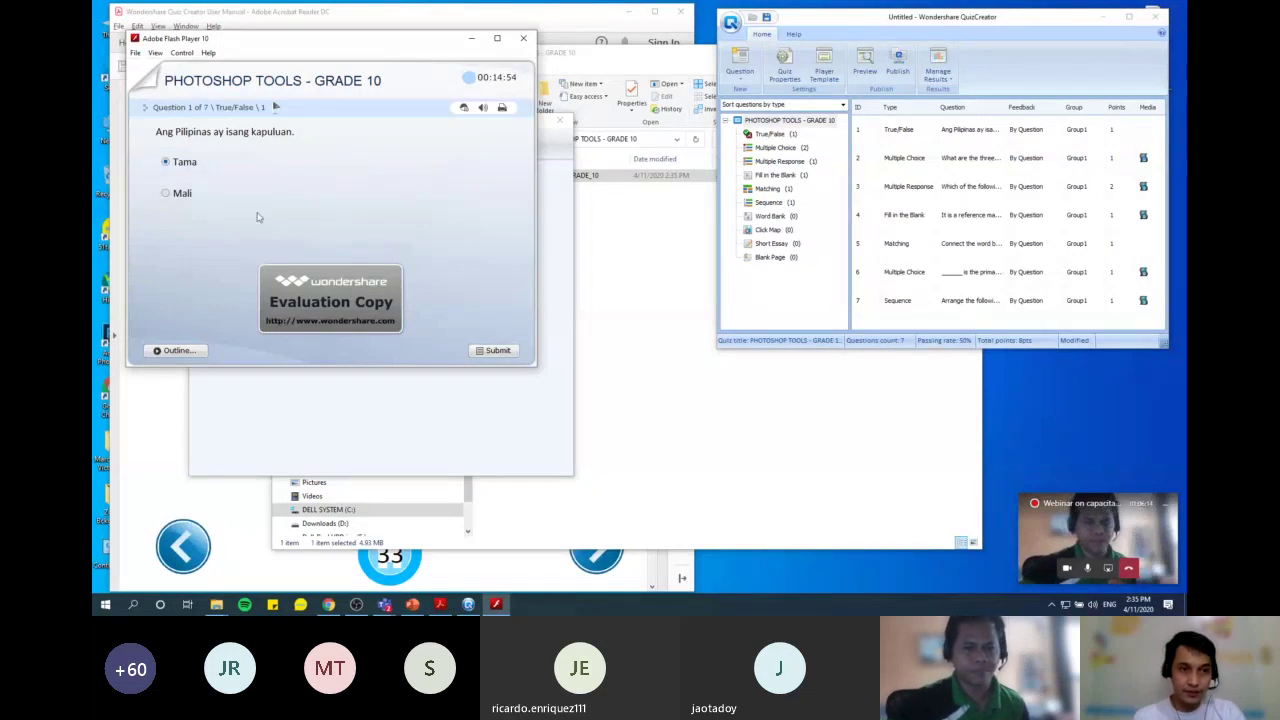
click(493, 352)
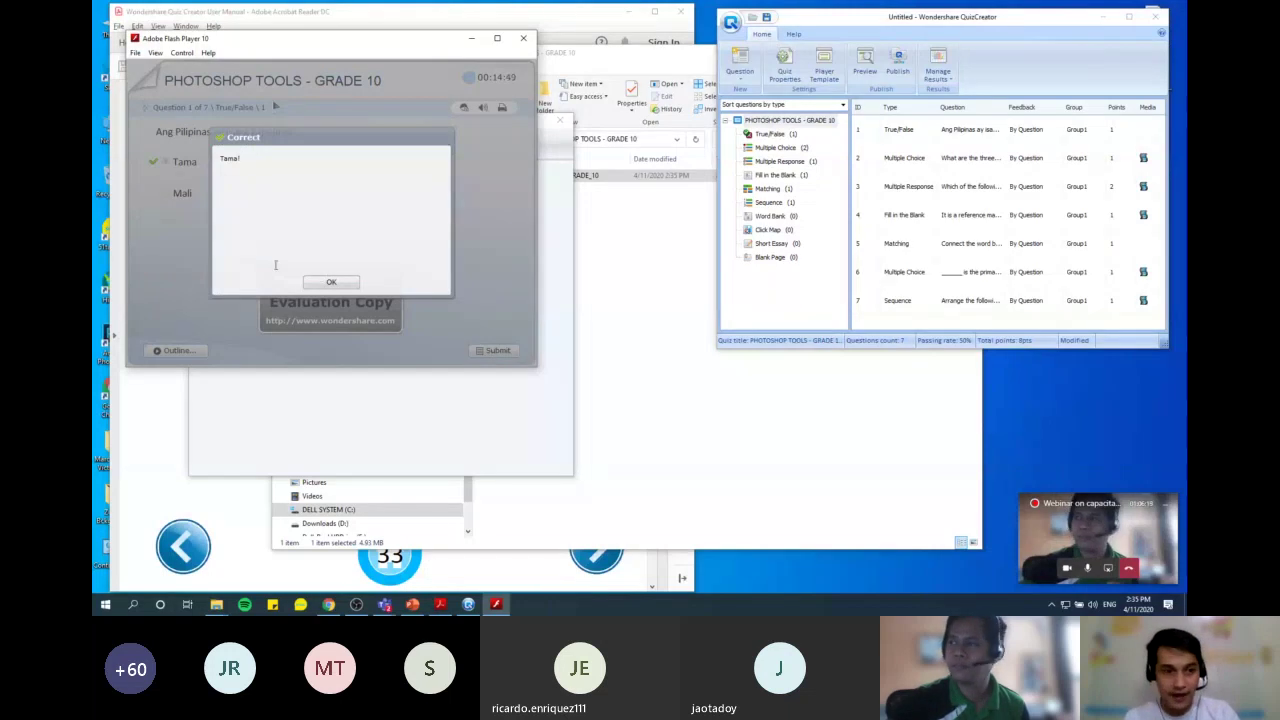
click(306, 281)
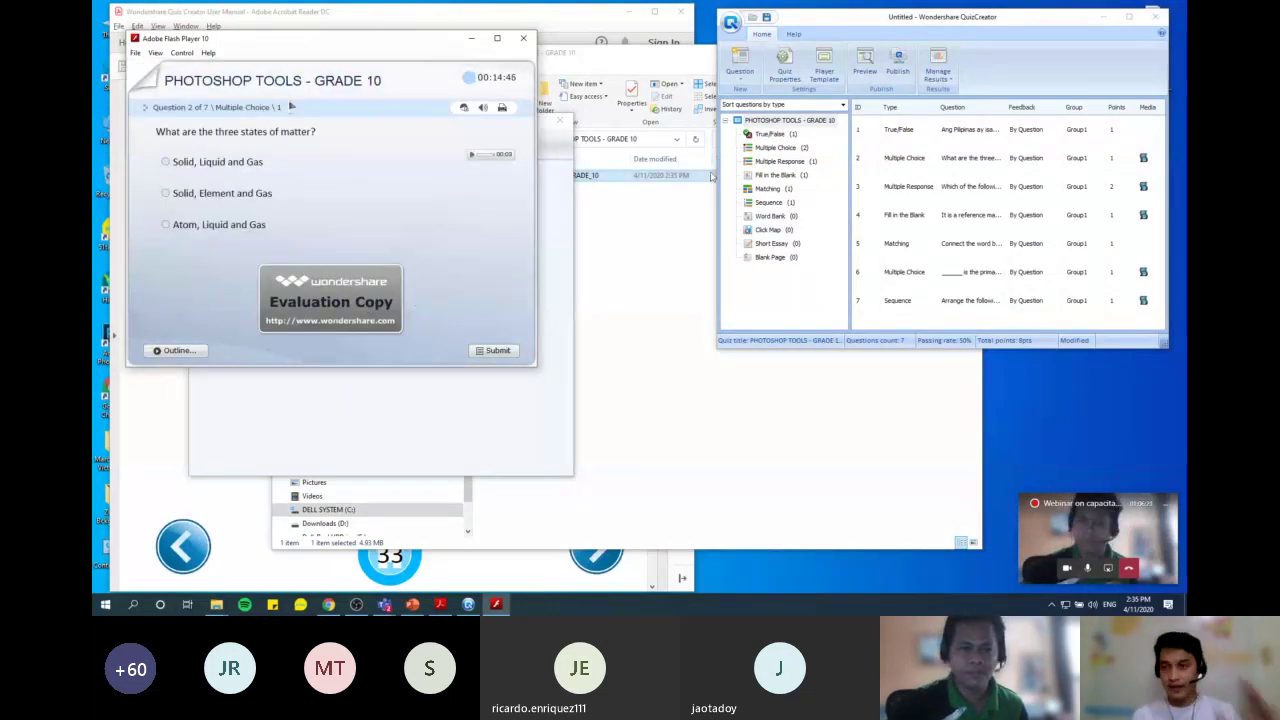
click(258, 160)
click(509, 351)
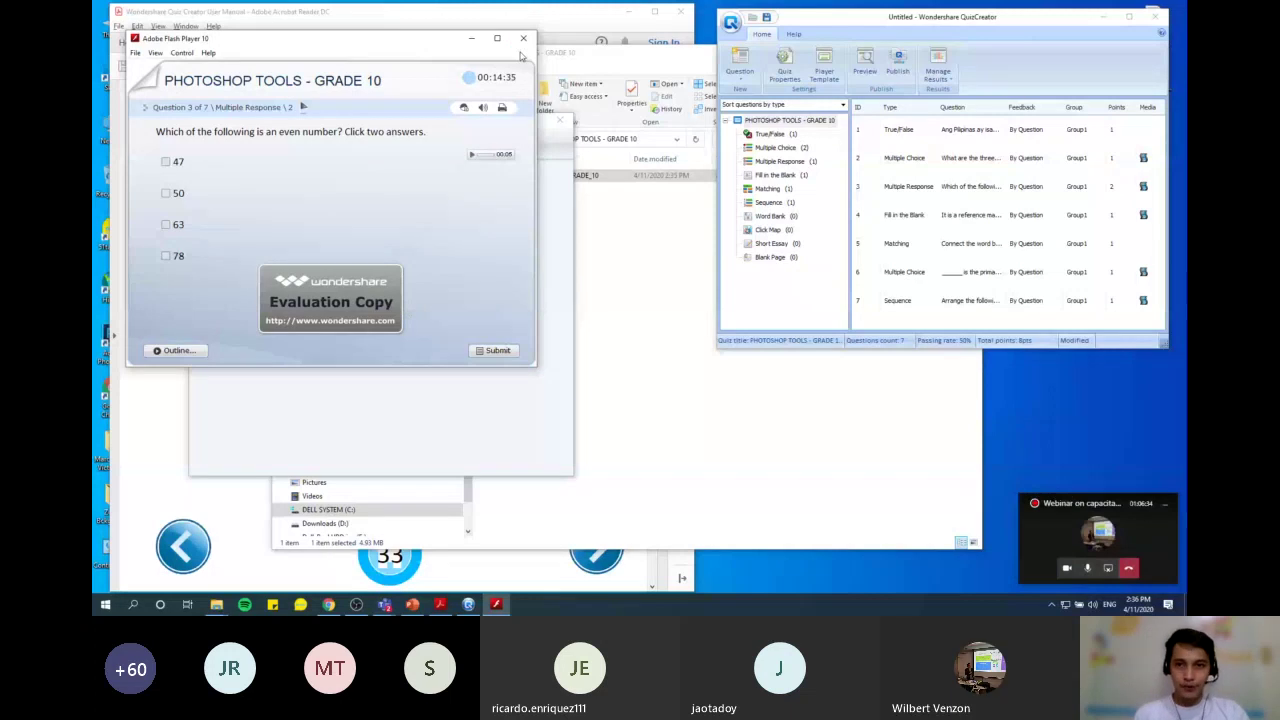
Close the quiz player and the Quiz Published dialog, and move the QuizCreator window nearer the screen's centre
click(523, 38)
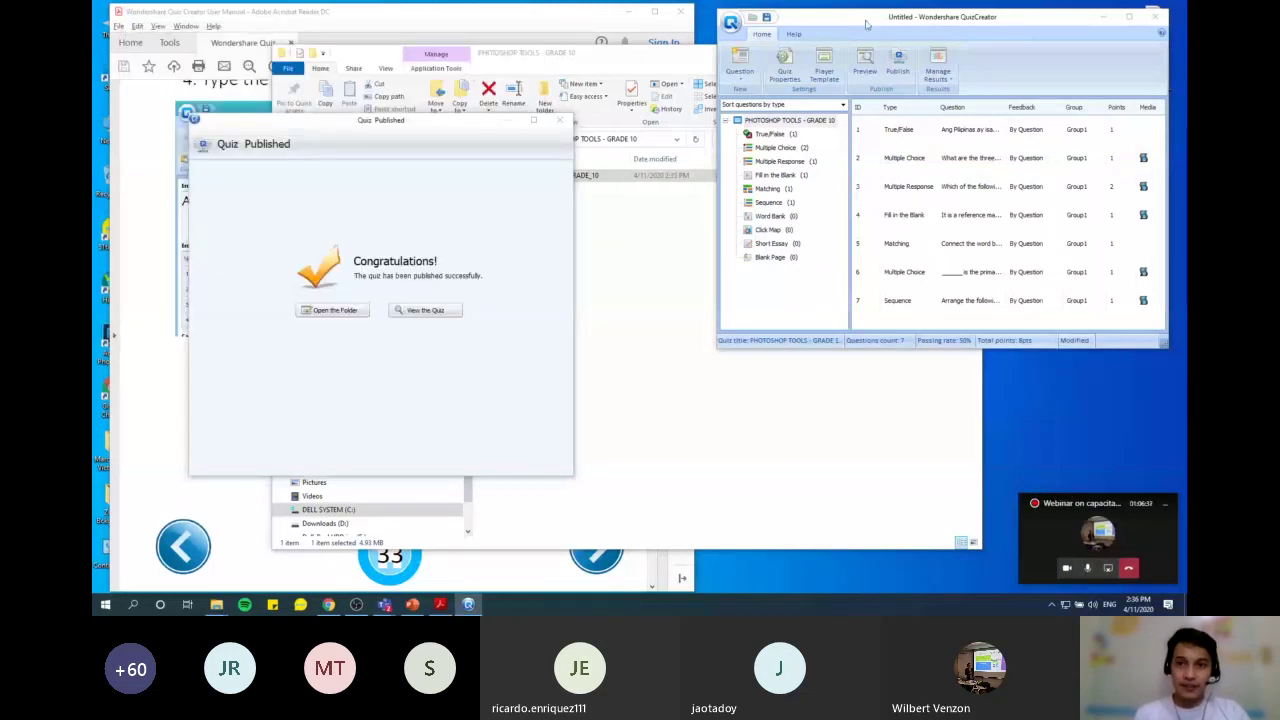
click(563, 121)
drag(873, 21, 752, 55)
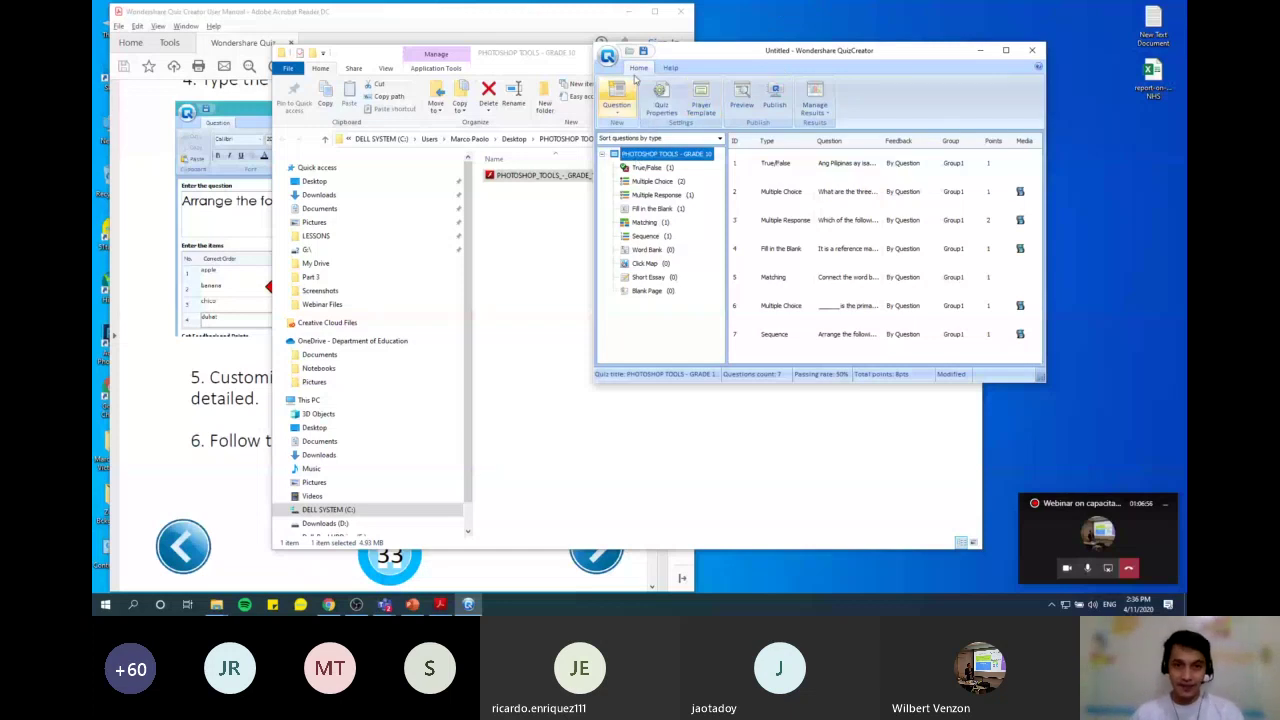
Save the quiz project to the Desktop as a QuizCreator file named ICT - TOPIC - GRADE LEVEL
key(ctrl+s)
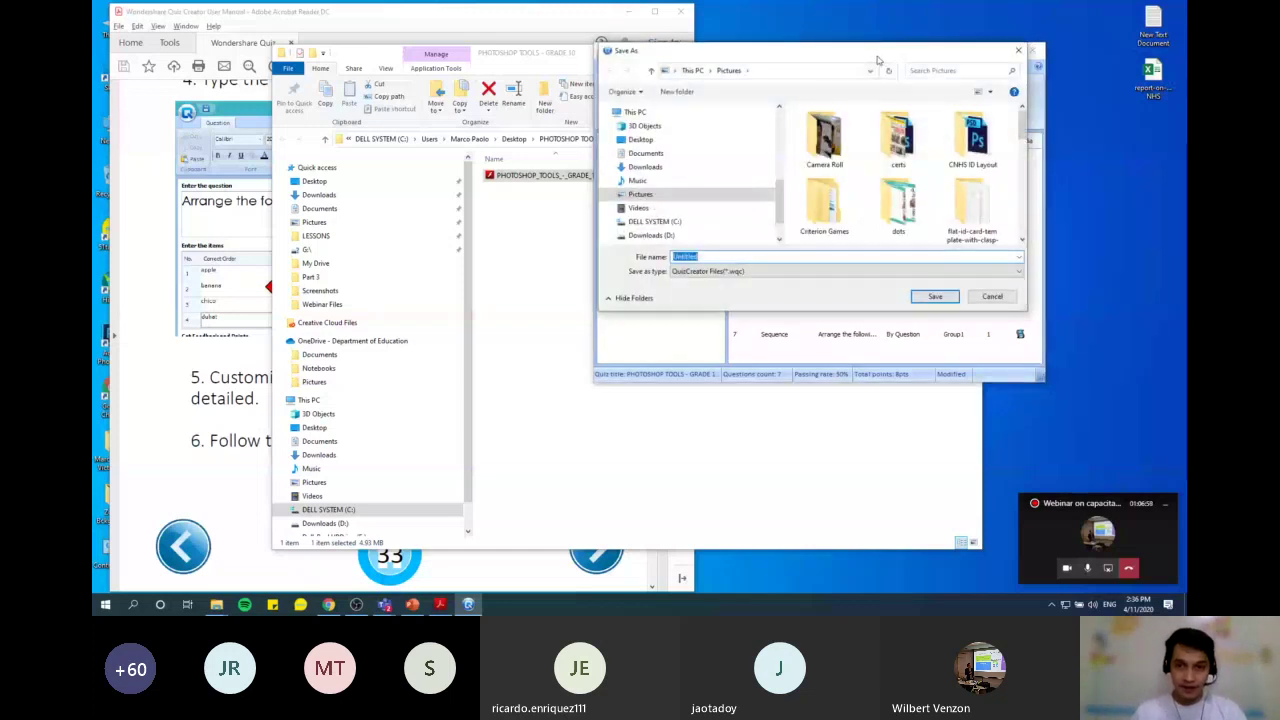
click(663, 142)
click(723, 257)
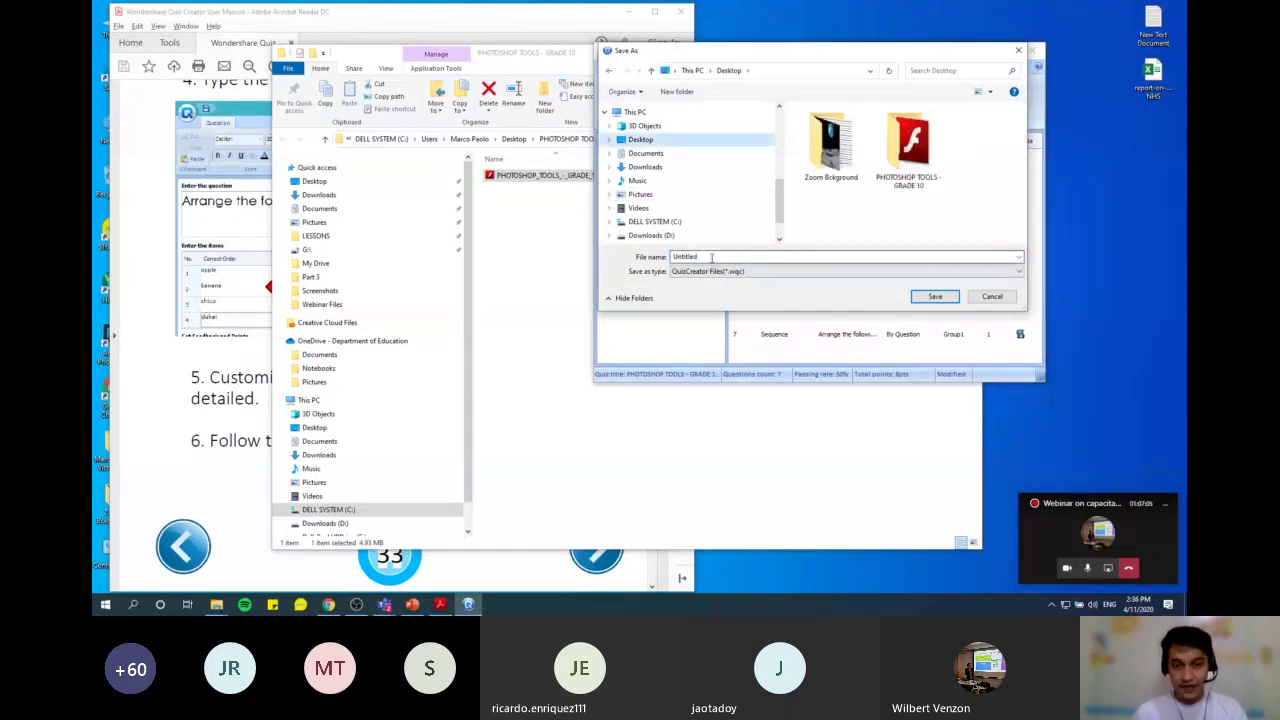
drag(713, 257, 632, 260)
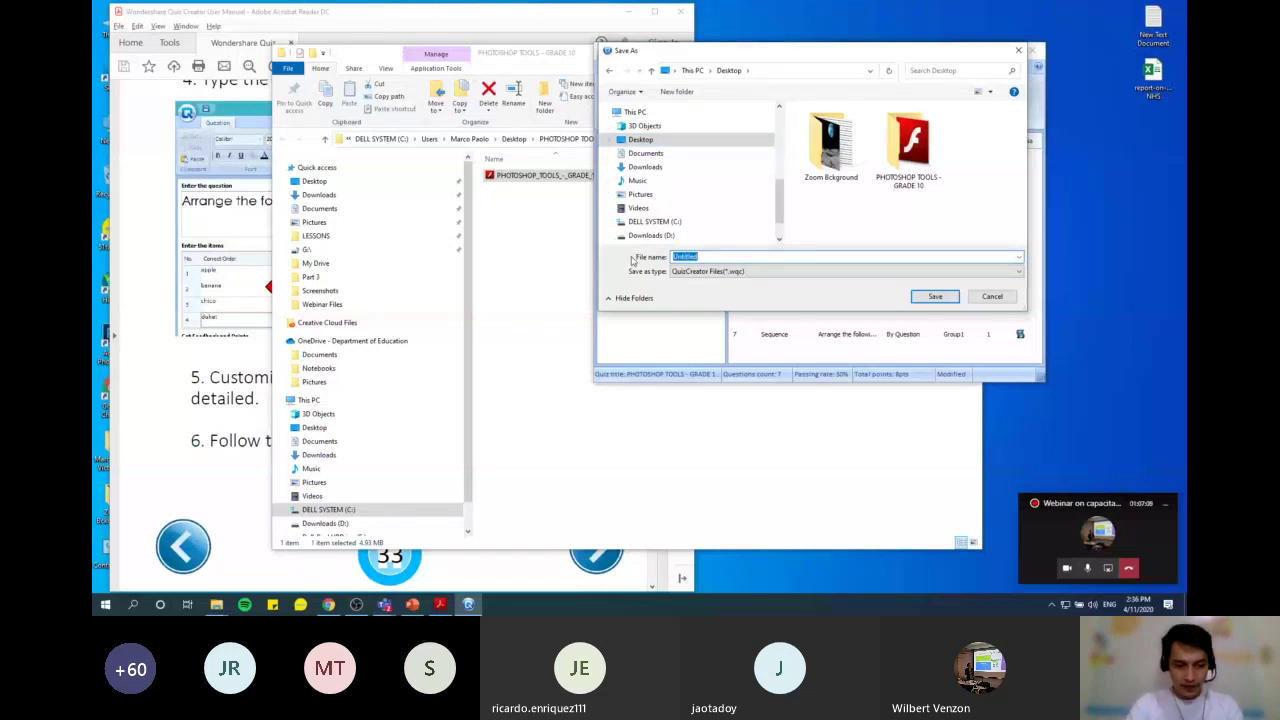
text(ICT -)
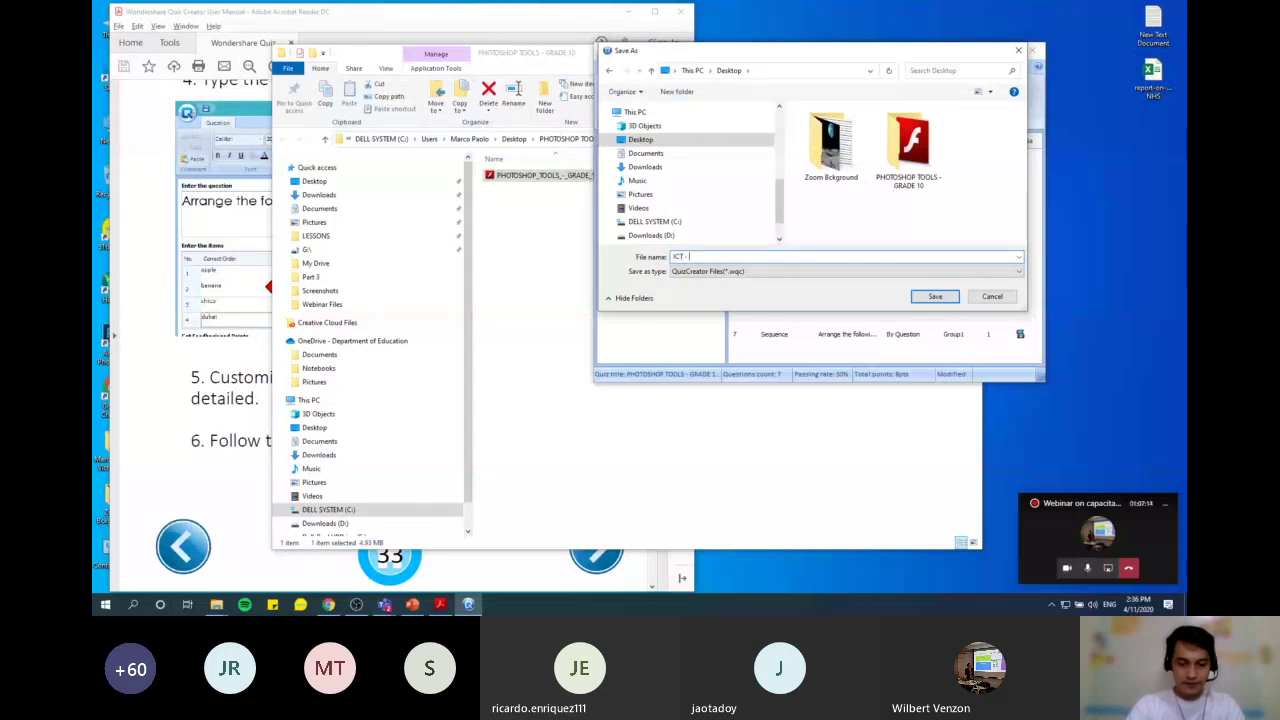
text( TOPIC - GRADE LEVEL)
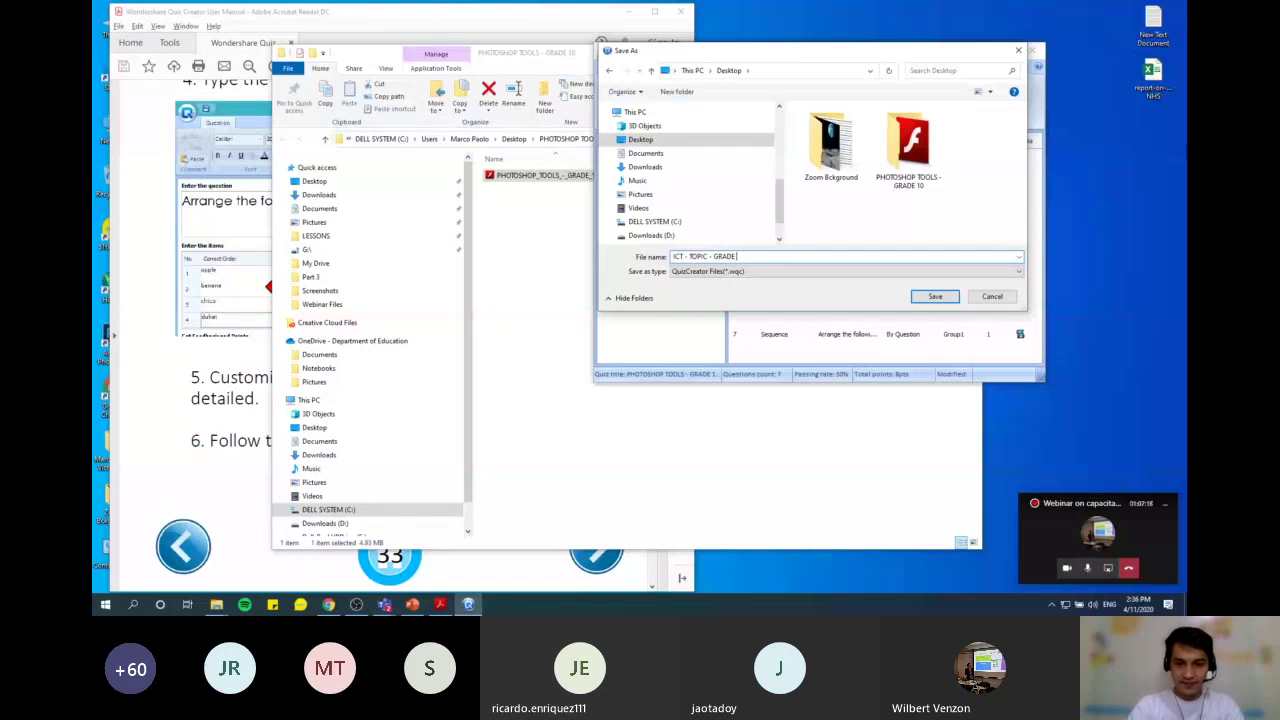
click(936, 296)
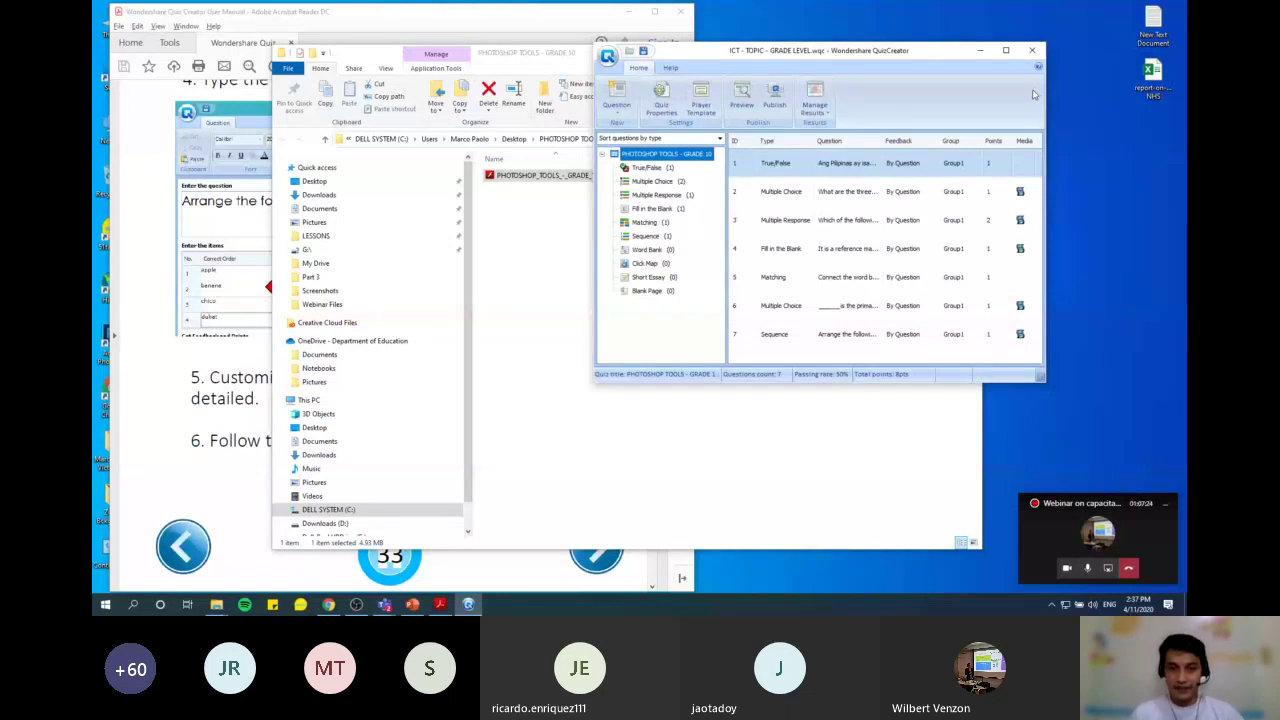
Close the published quiz's folder window and minimize the user manual to expose the desktop files
click(577, 285)
click(968, 52)
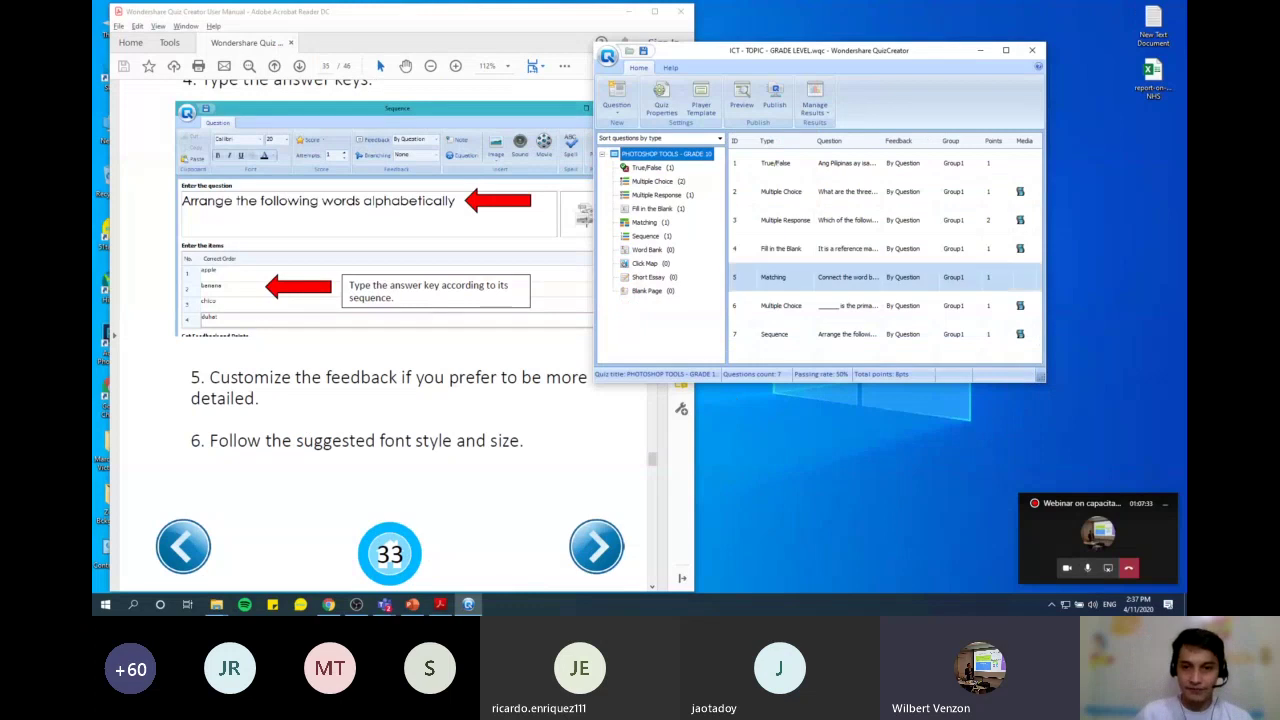
click(954, 163)
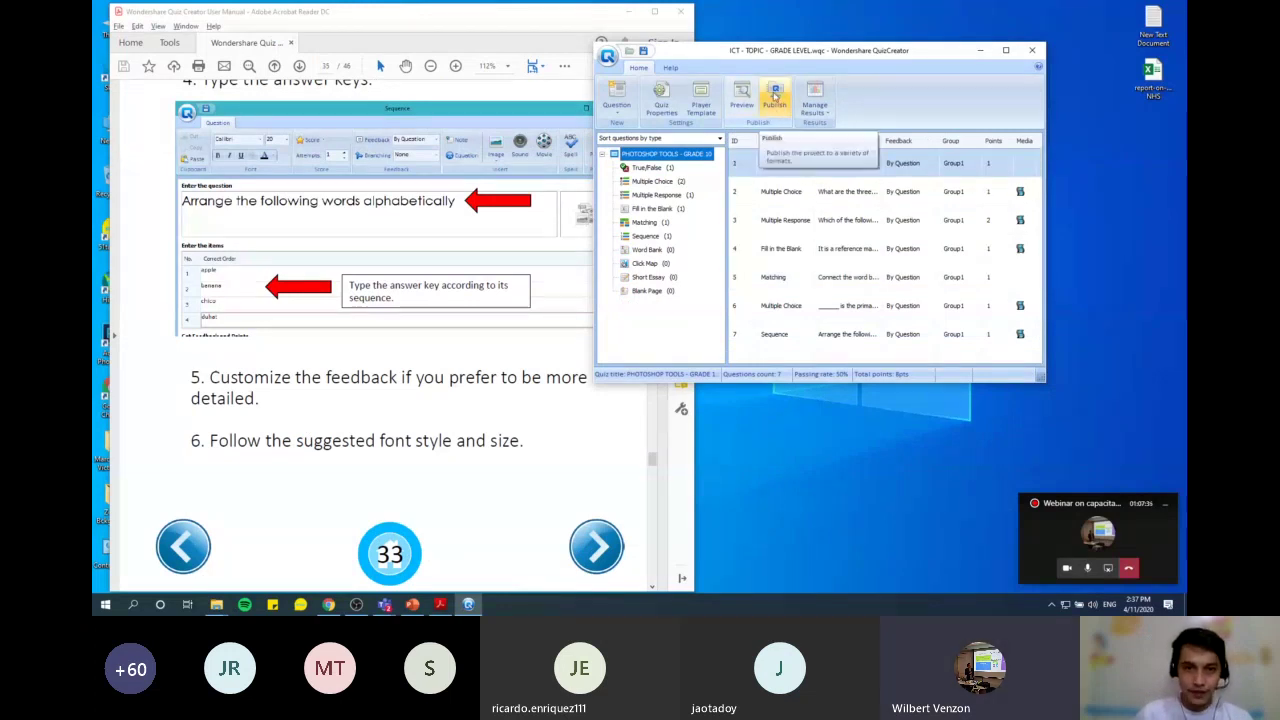
click(626, 12)
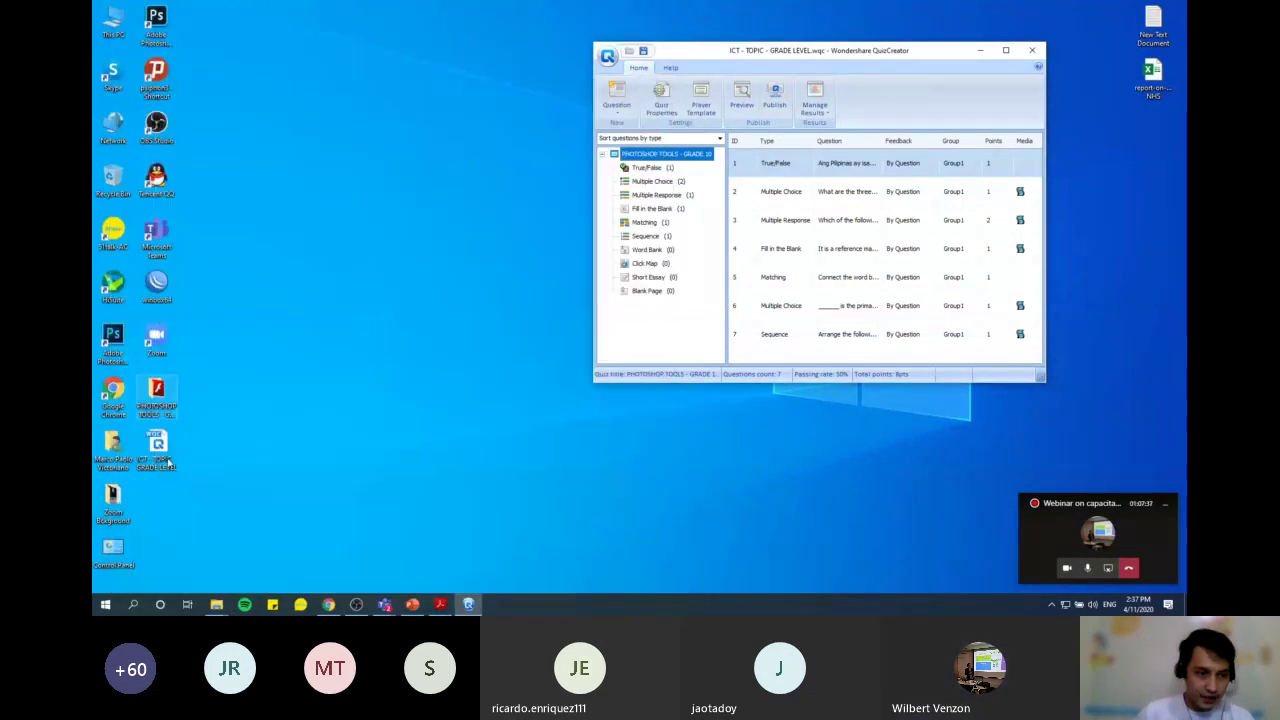
Open the desktop folder PHOTOSHOP TOOLS - GRADE 10, set the ICT - TOPIC - GRADE LEVEL file apart from it, and select the published application
click(155, 398)
double_click(155, 398)
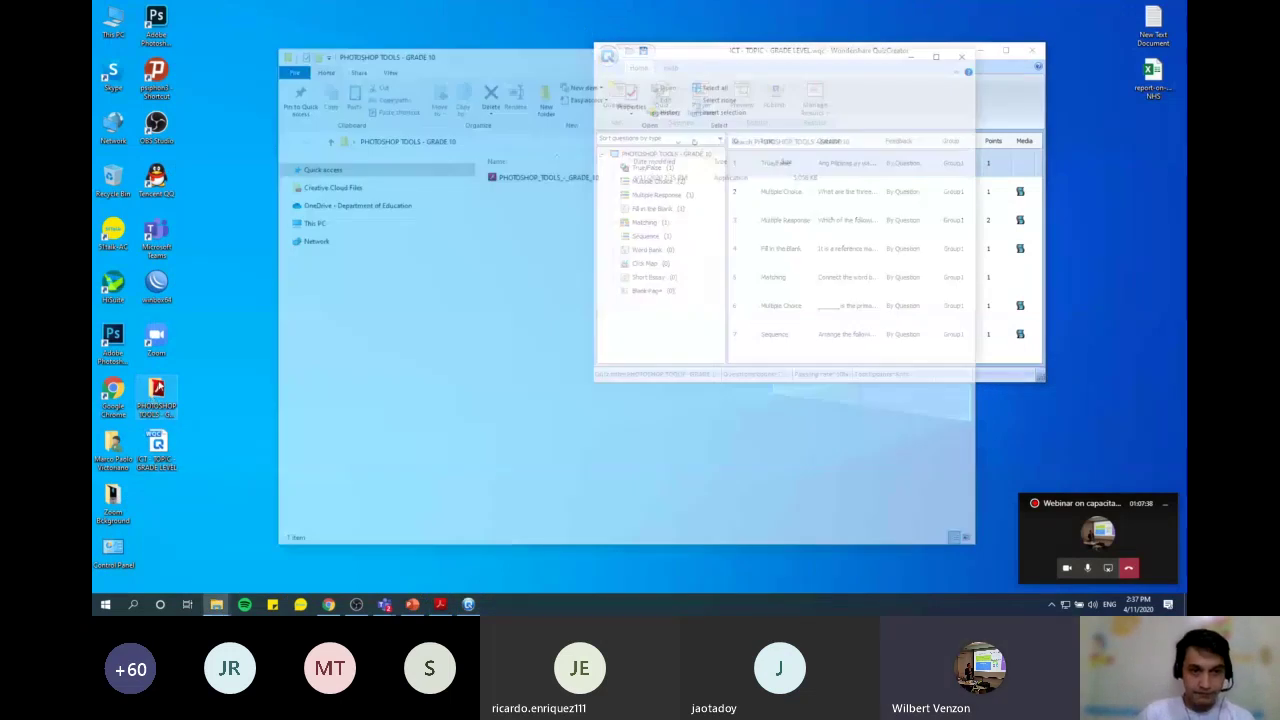
drag(160, 448, 200, 447)
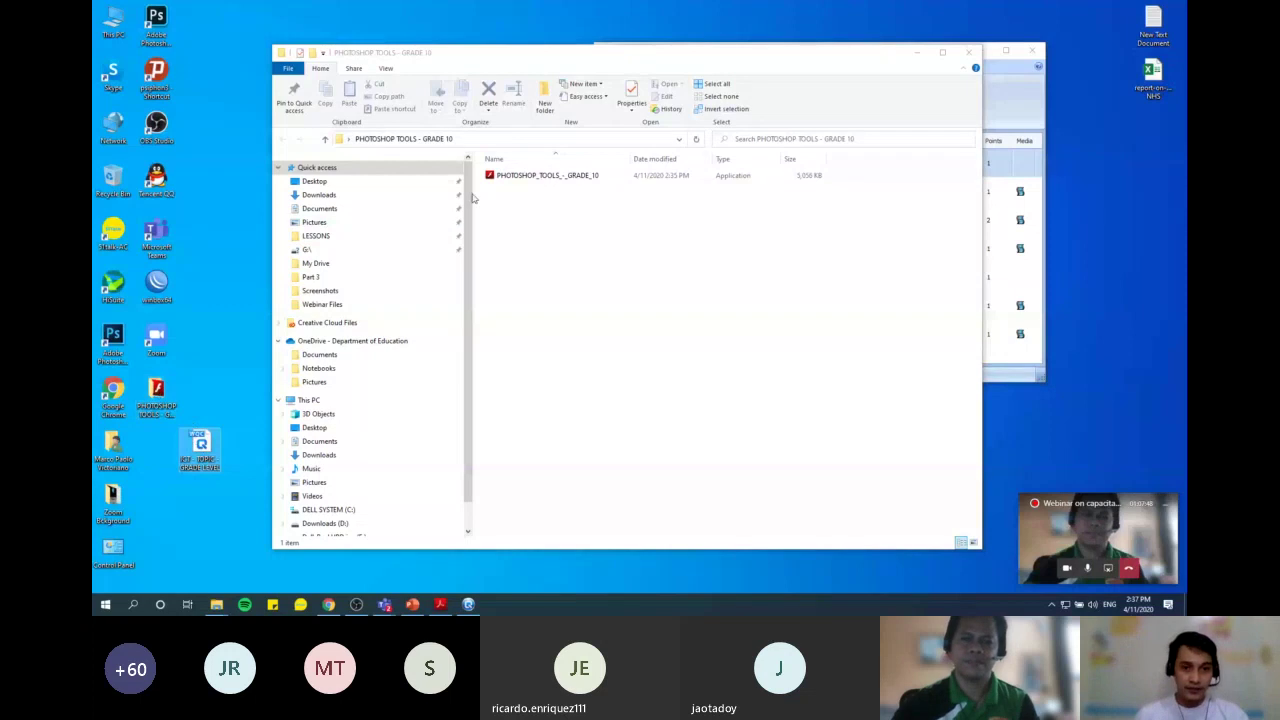
double_click(527, 177)
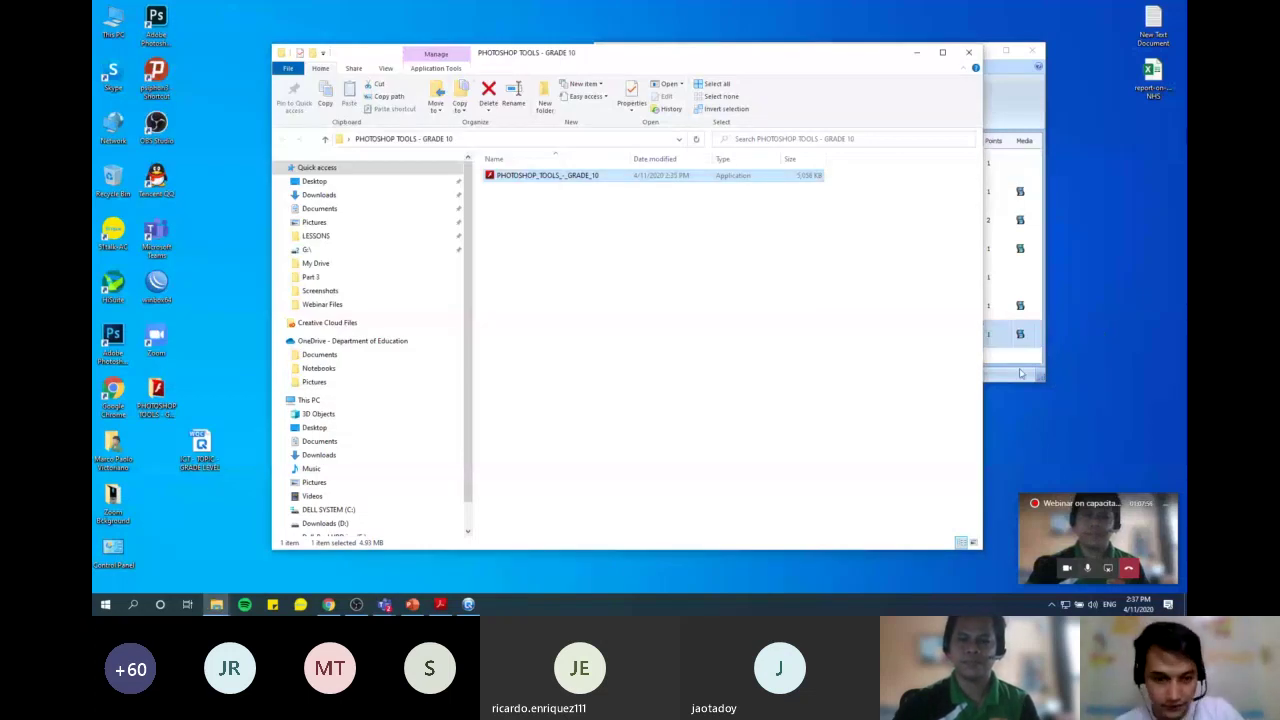
Switch to the Microsoft Teams webinar and read the participants' questions and comments in the meeting chat, moving the floating call preview off it
mouse_move(384, 604)
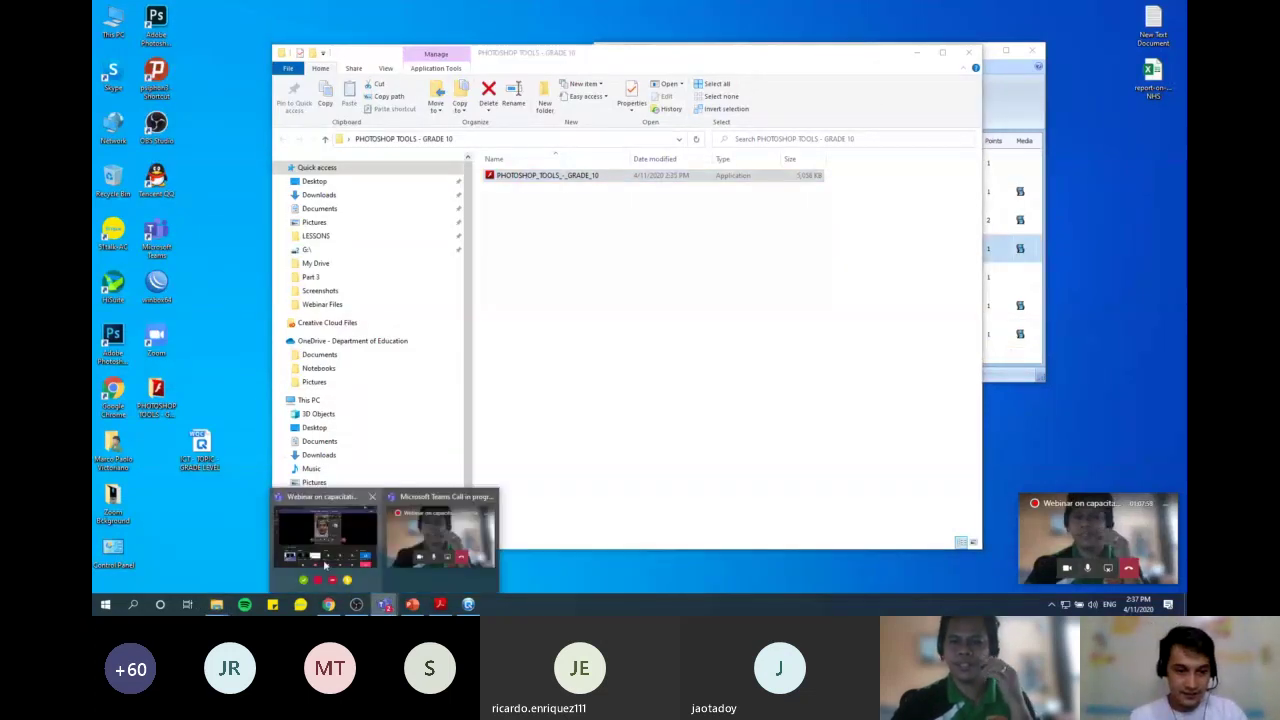
click(333, 565)
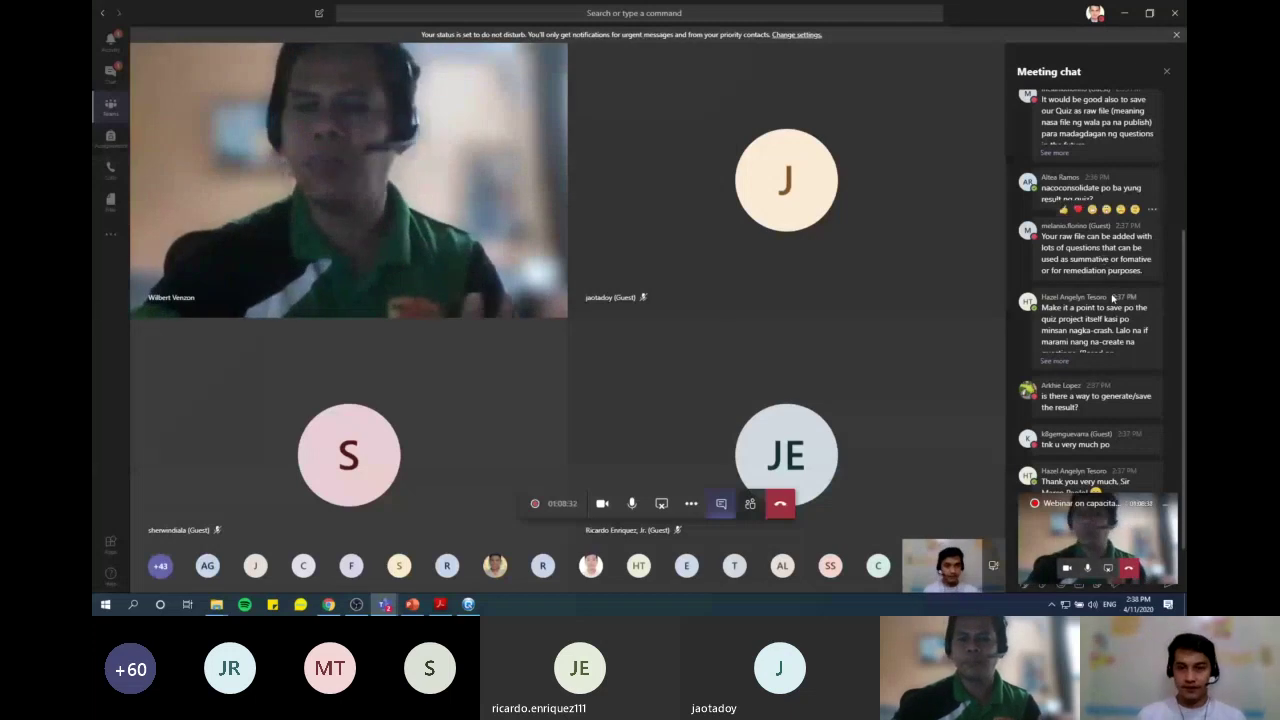
scroll(1113, 297, up, 3)
click(1062, 325)
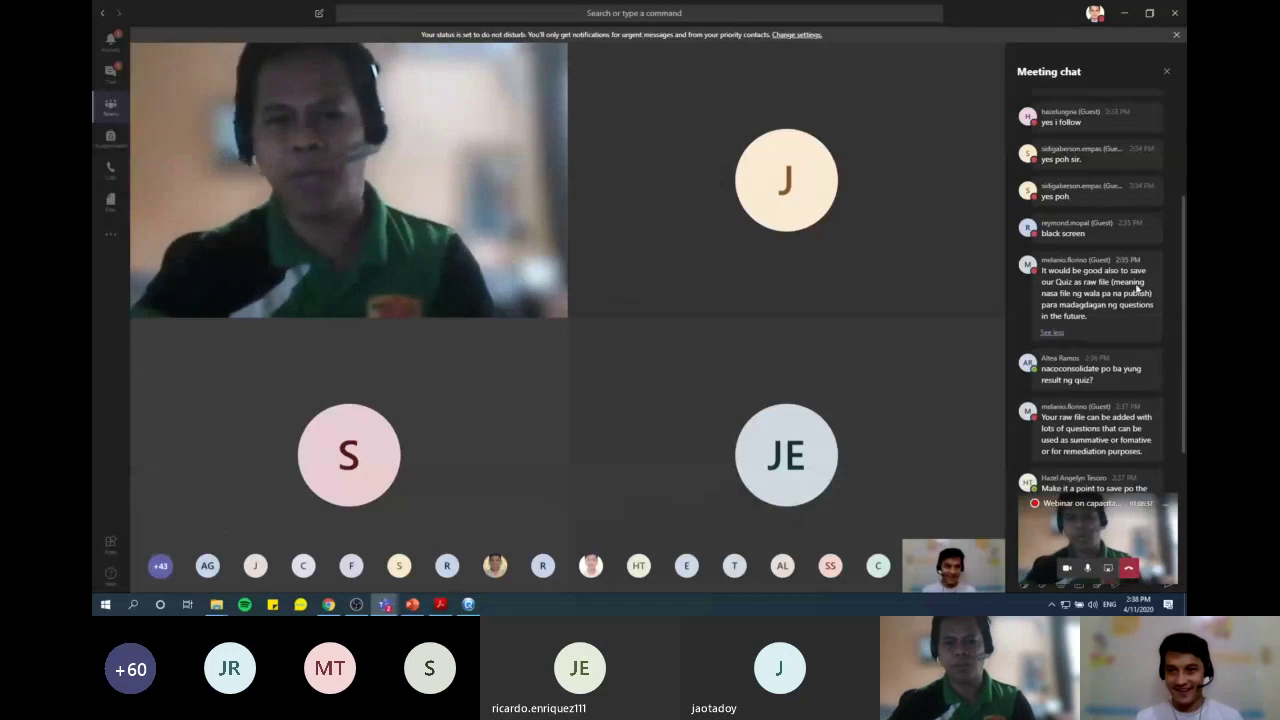
scroll(1139, 289, up, 3)
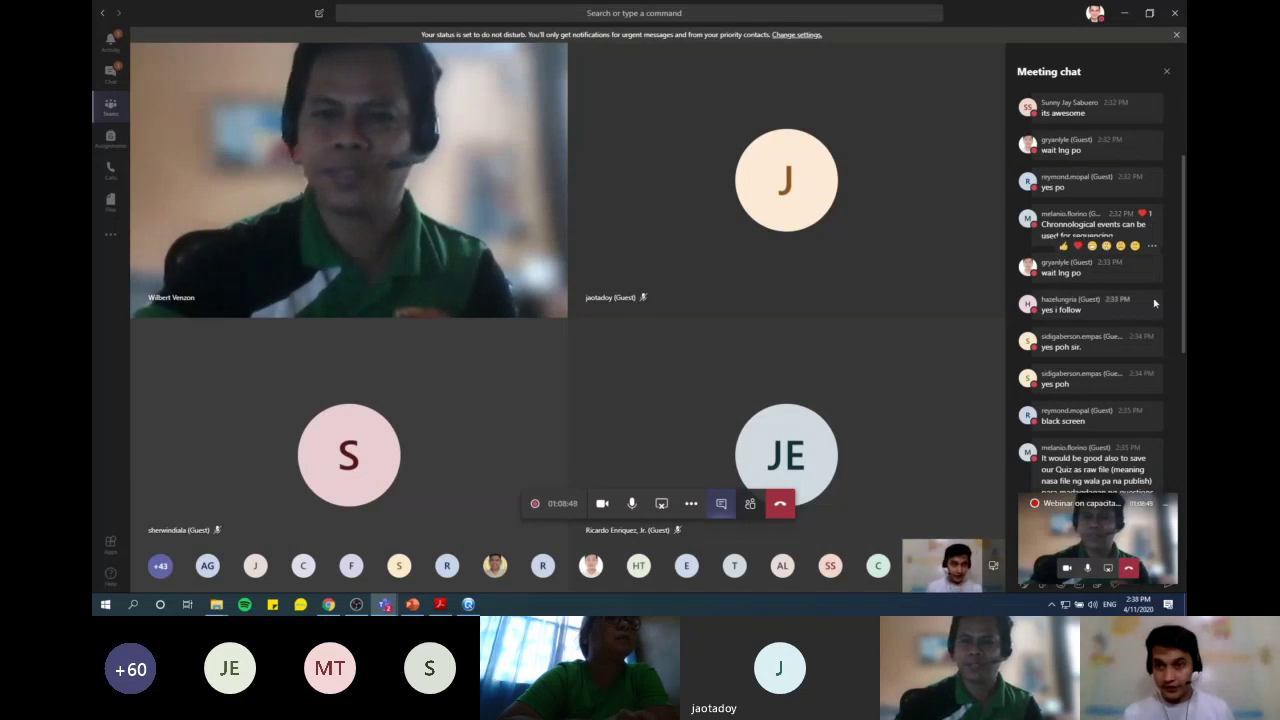
scroll(1127, 281, up, 3)
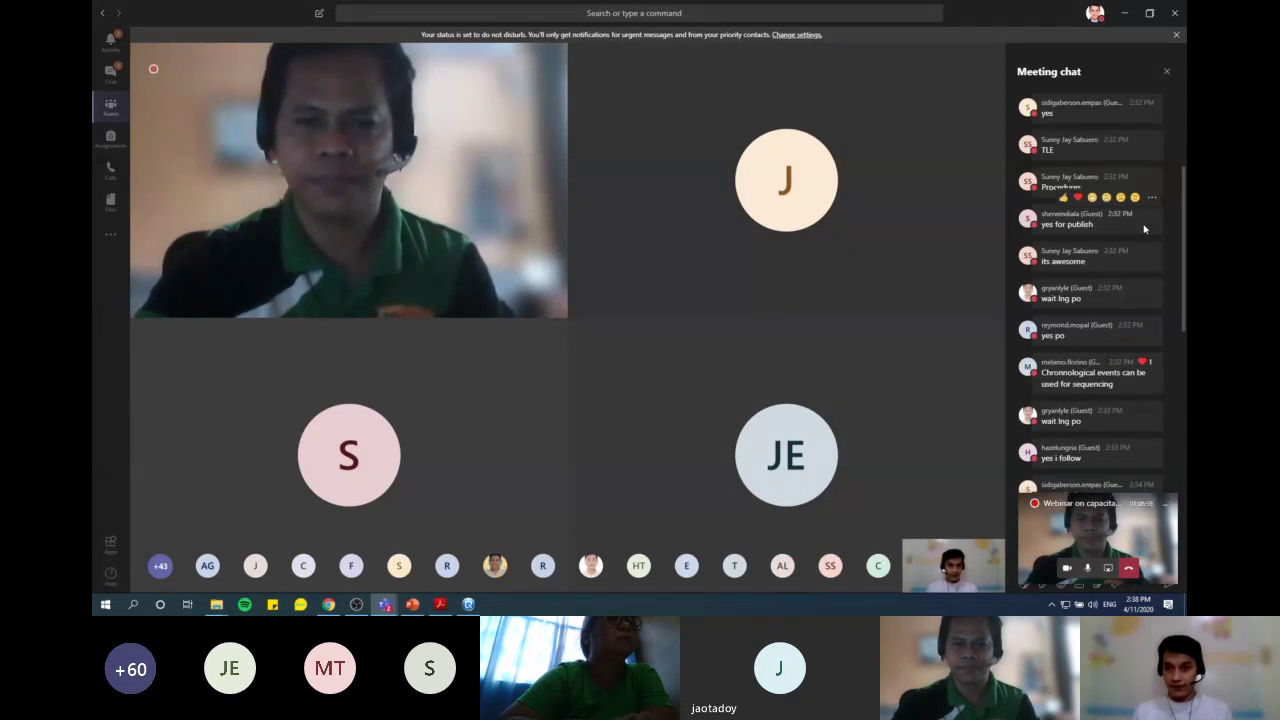
scroll(1130, 300, down, 5)
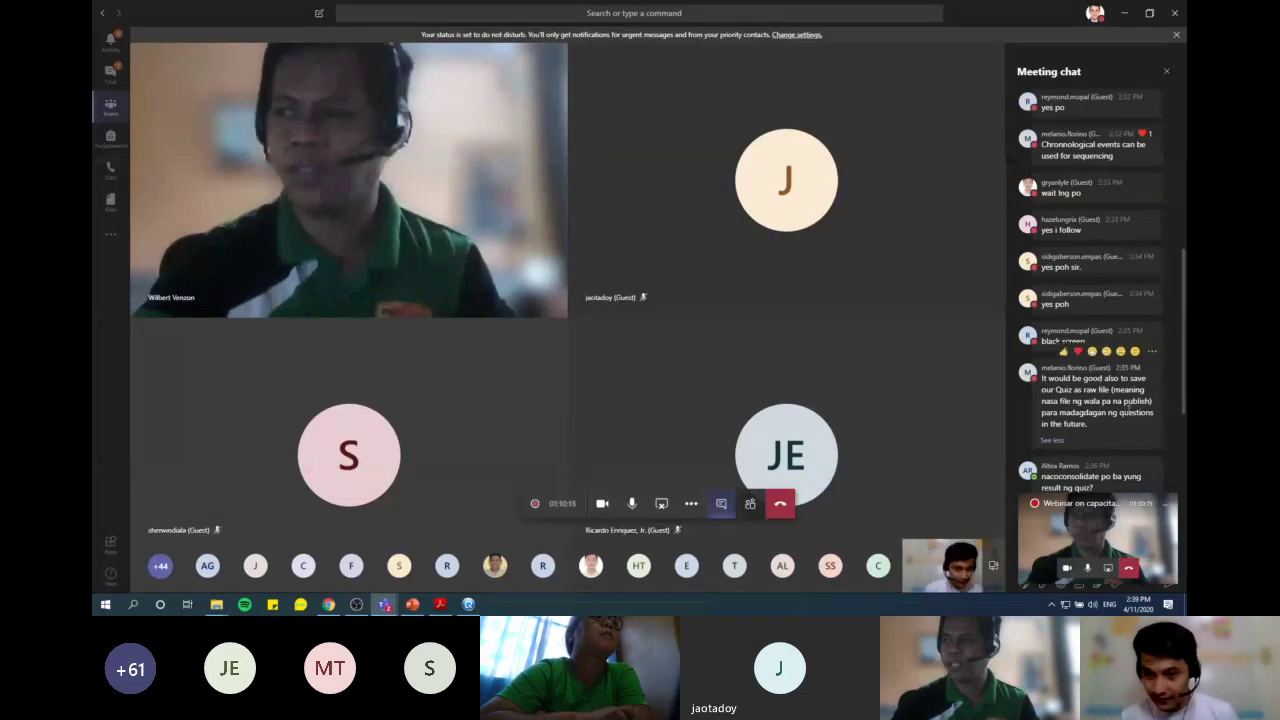
scroll(1133, 412, up, 5)
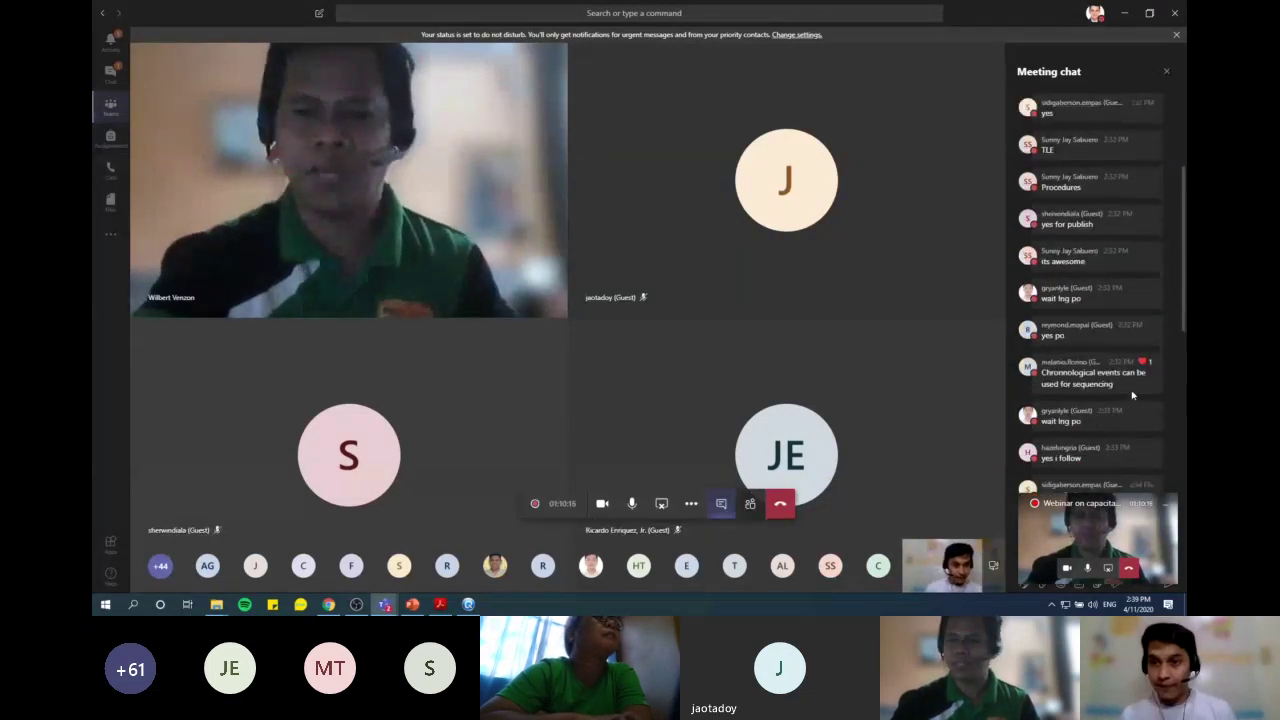
scroll(1125, 386, down, 10)
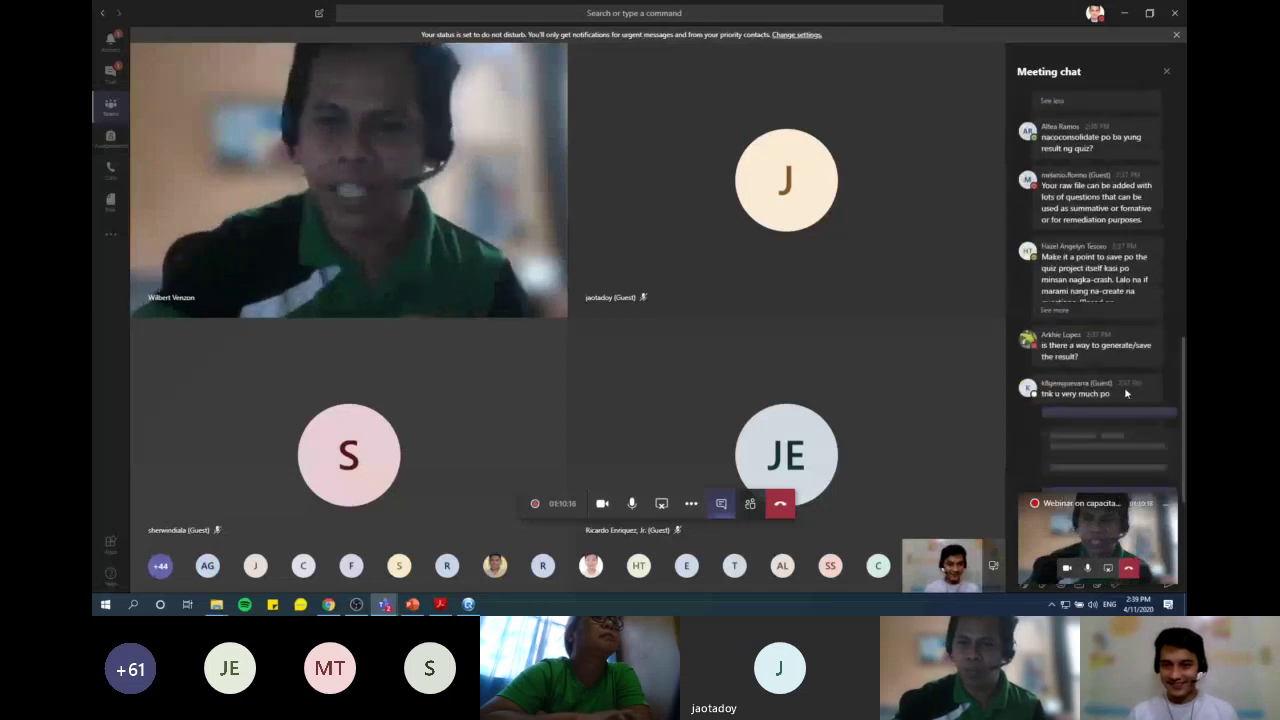
drag(1083, 522, 866, 317)
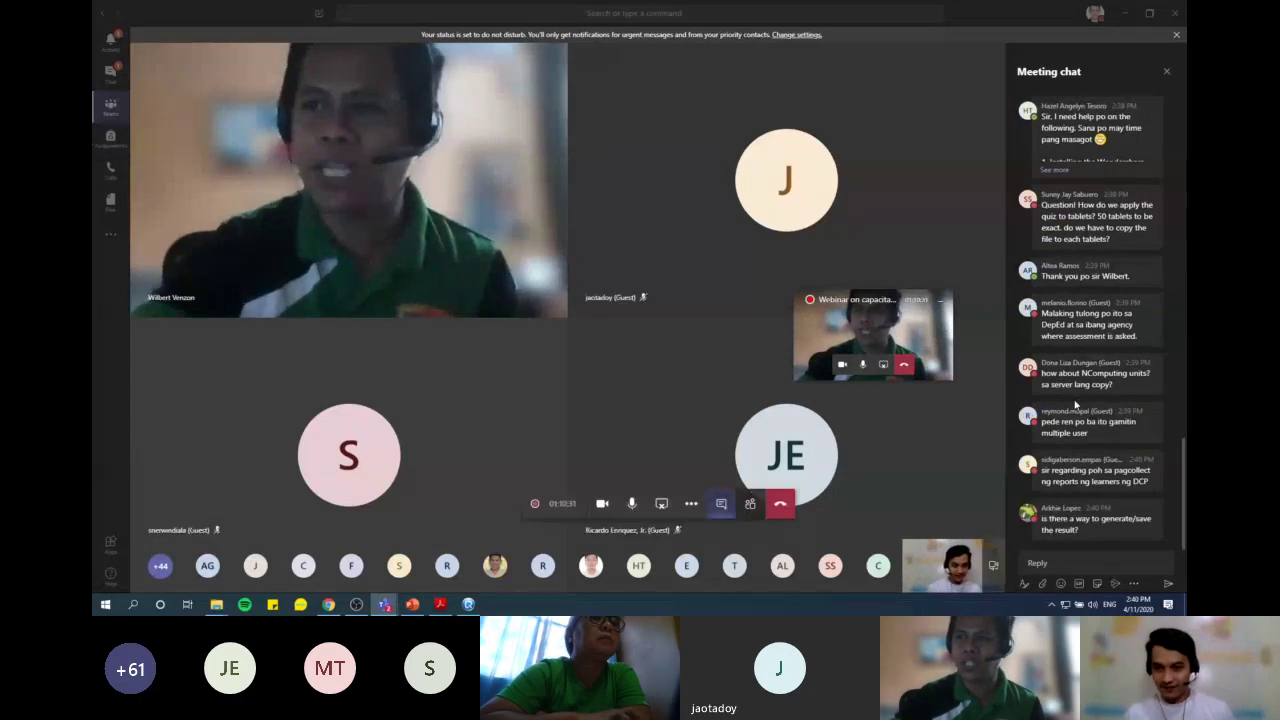
mouse_move(1133, 405)
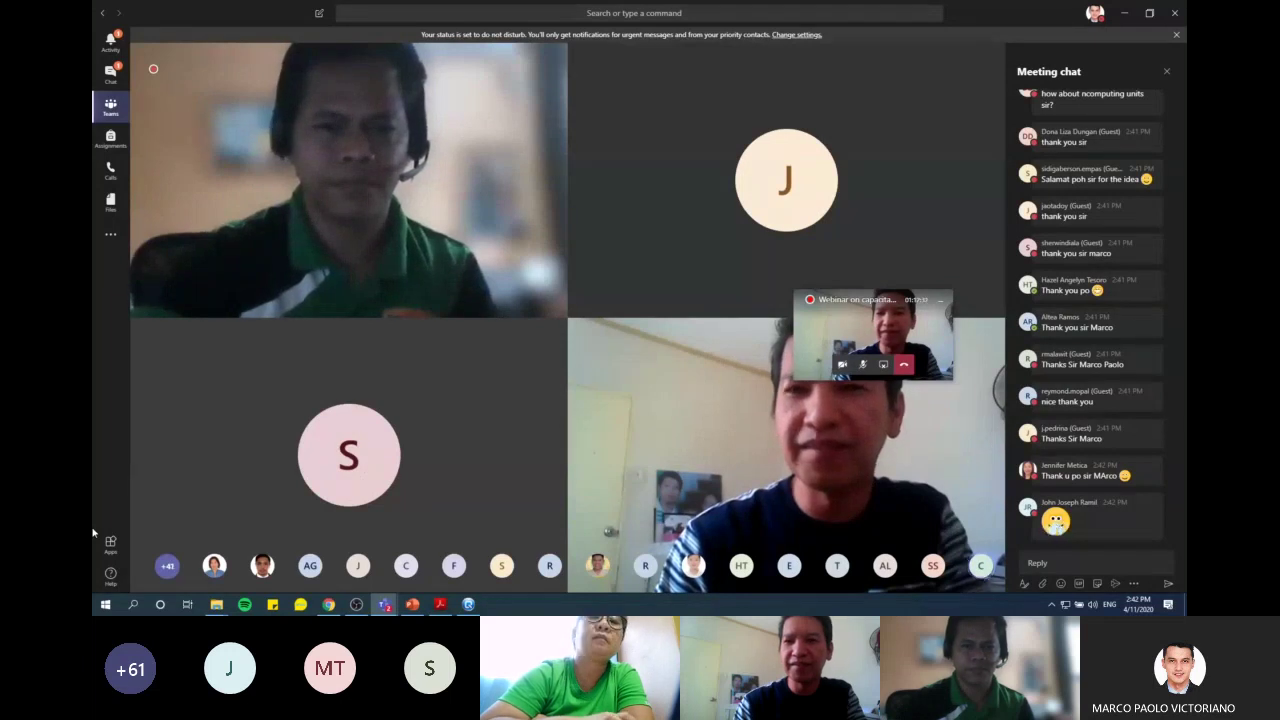
Restore the Teams meeting to a smaller window, close the folder and QuizCreator windows, and reposition the meeting and call preview windows
click(1150, 13)
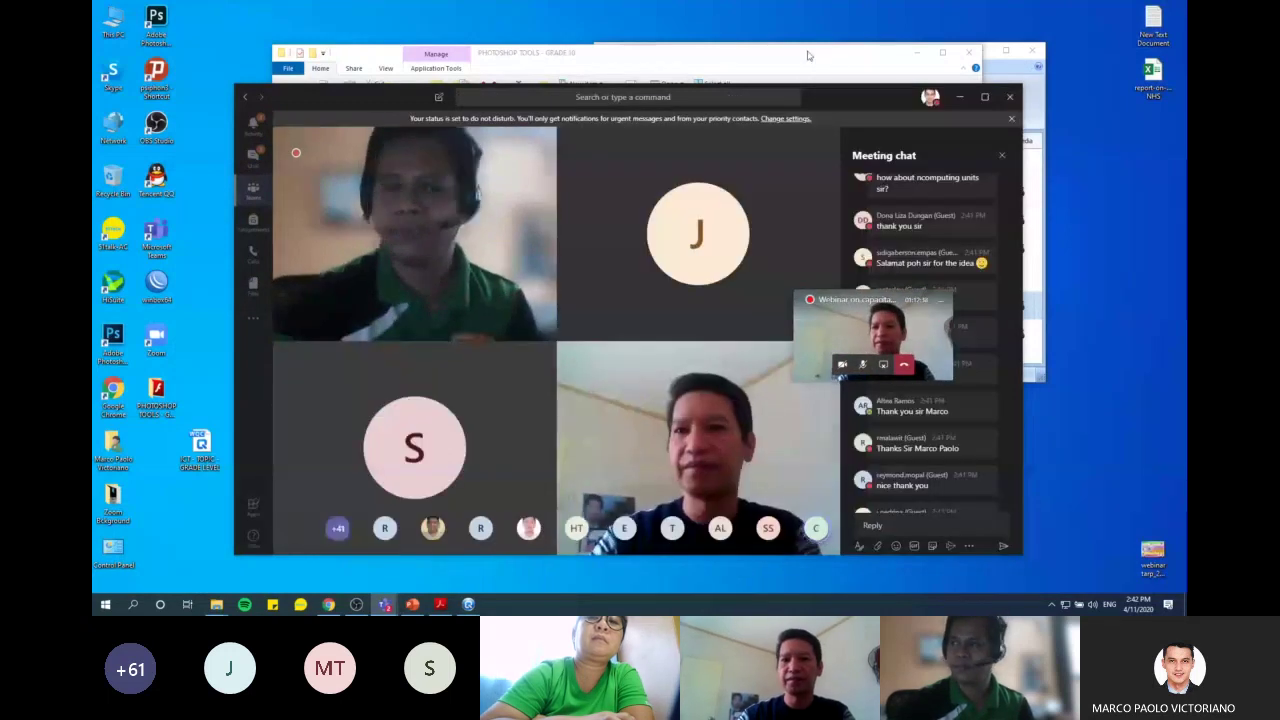
click(968, 52)
click(985, 55)
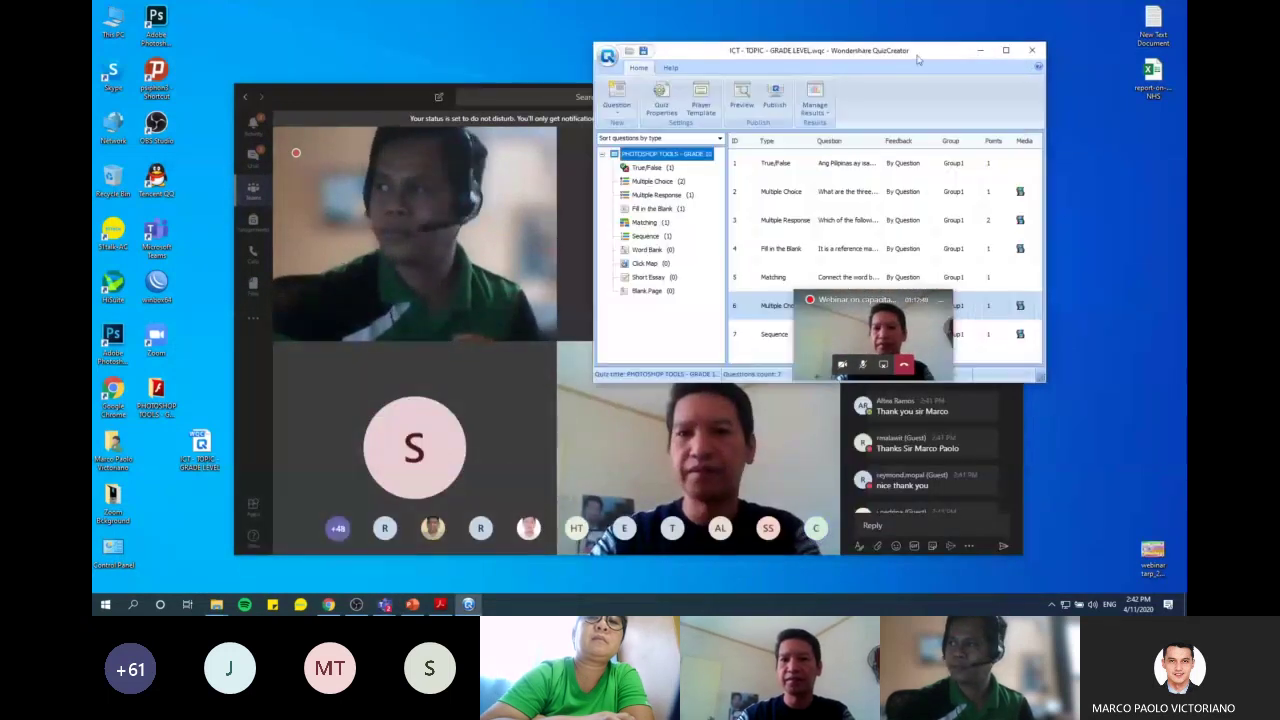
click(1032, 50)
drag(876, 96, 917, 48)
drag(846, 306, 924, 172)
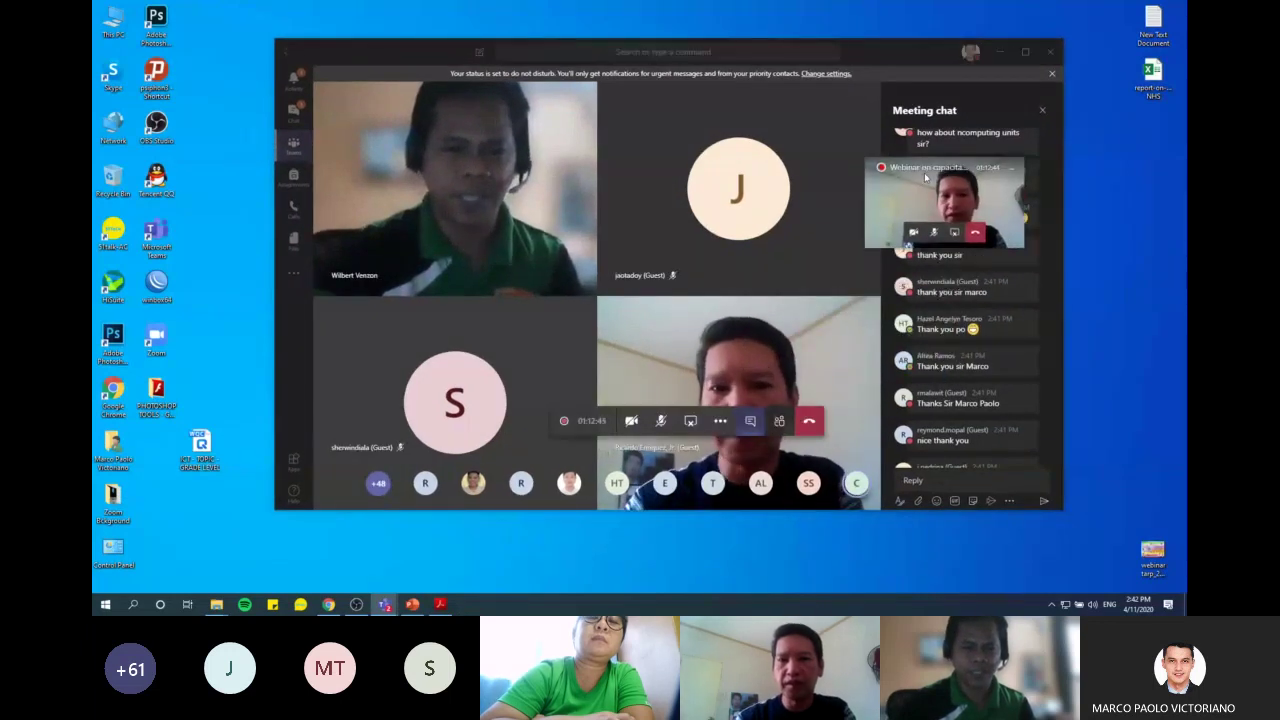